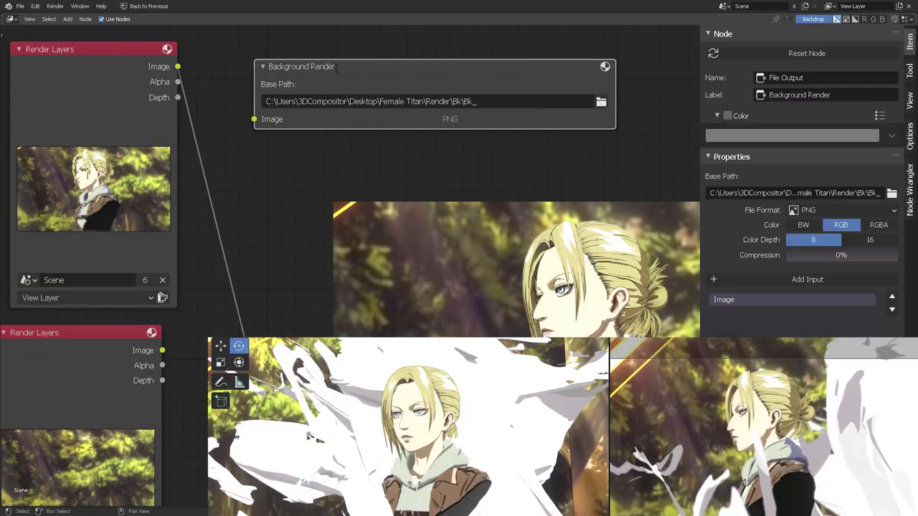
{"action": "left_click", "coordinate": [843, 210]}
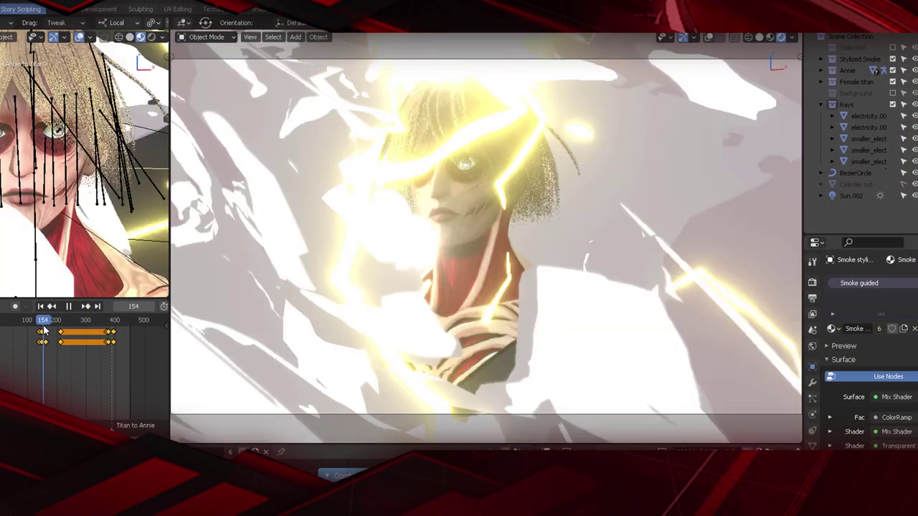
- Scrub back and forth through the timeline to review the character's transformation with the smoke and lightning
{"action": "left_click_drag", "start_coordinate": [43, 330], "coordinate": [32, 331]}
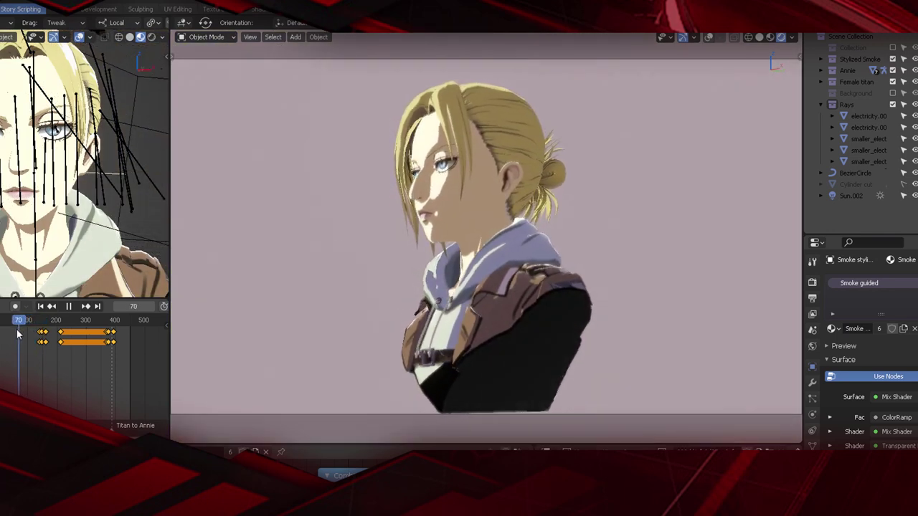
{"action": "left_click_drag", "start_coordinate": [12, 334], "coordinate": [51, 334]}
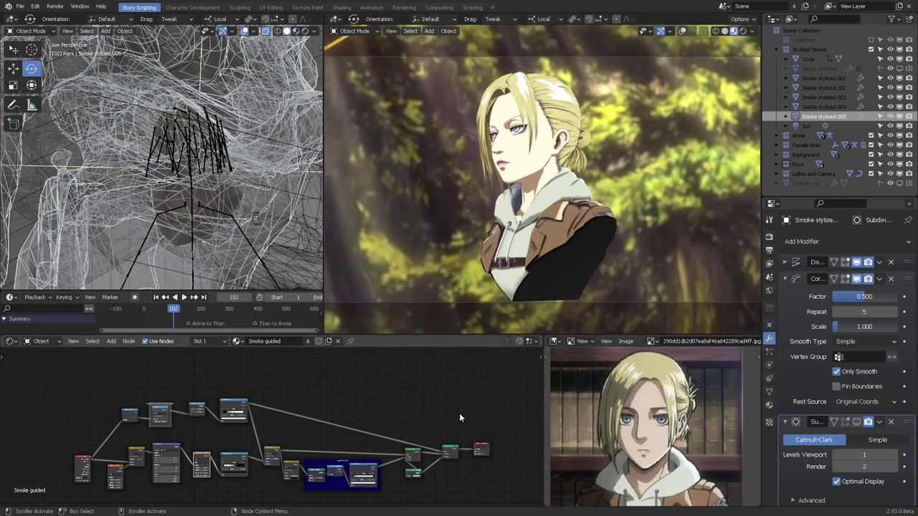
- Widen the shader node editor beside the reference image so the Smoke guided node tree has more room
{"action": "scroll", "coordinate": [459, 414], "scroll_direction": "up", "scroll_amount": 2}
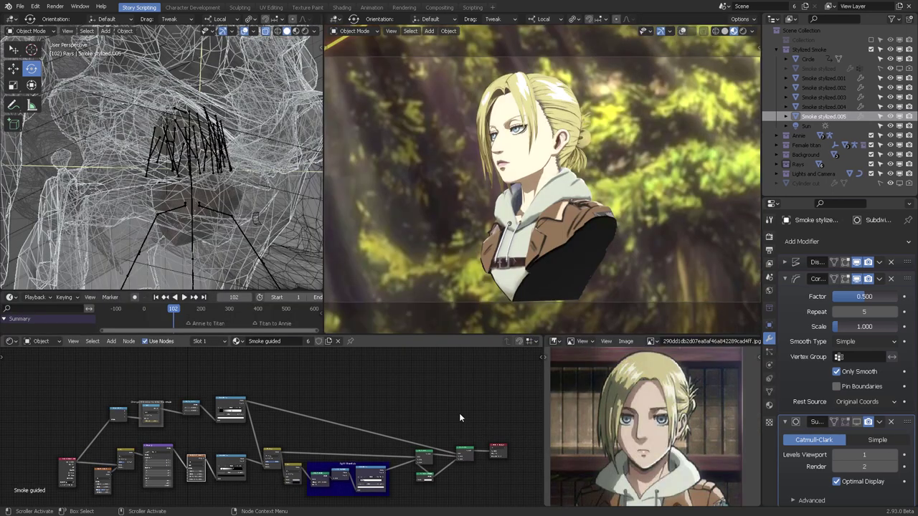
{"action": "left_click_drag", "start_coordinate": [544, 391], "coordinate": [561, 390]}
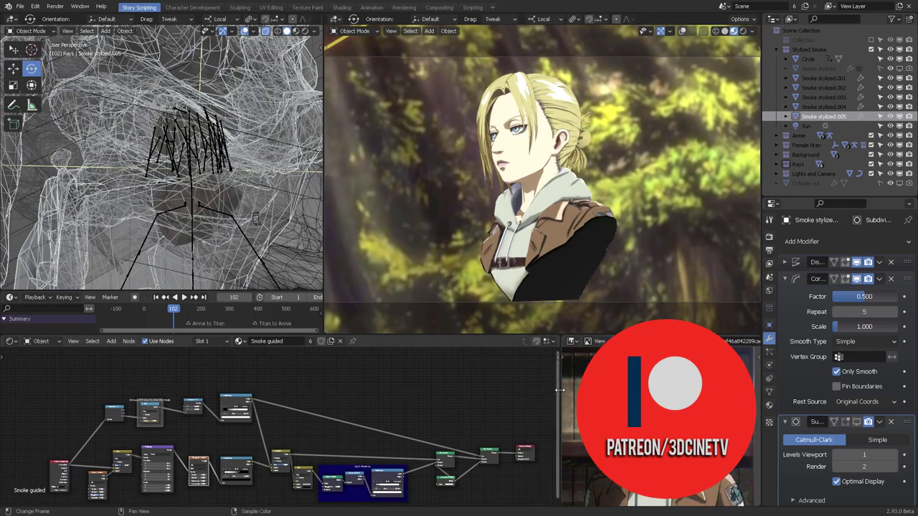
{"action": "scroll", "coordinate": [436, 399], "scroll_direction": "up", "scroll_amount": 1}
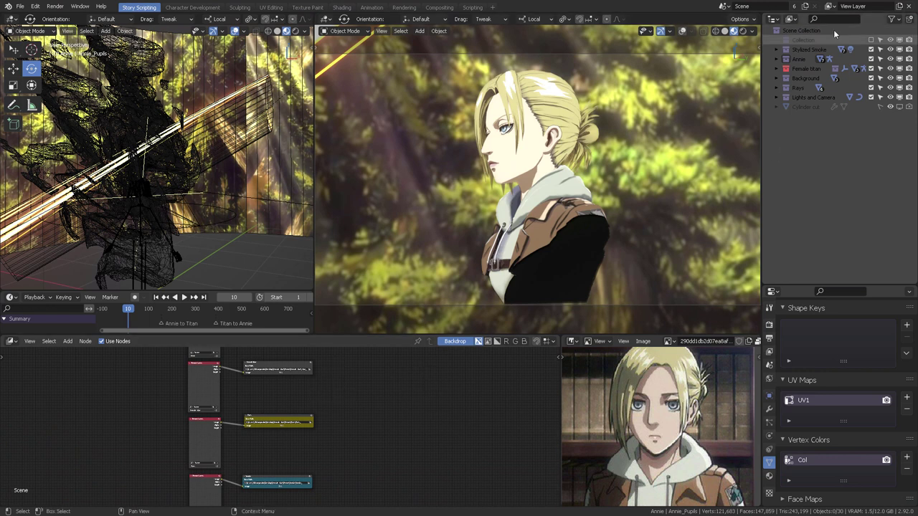
- Isolate the Smoke stylized.002 mesh in local view with solid shading and play its animation
{"action": "mouse_move", "coordinate": [305, 115]}
{"action": "middle_mouse_down"}
{"action": "mouse_move", "coordinate": [225, 152]}
{"action": "mouse_move", "coordinate": [203, 151]}
{"action": "mouse_move", "coordinate": [243, 140]}
{"action": "middle_mouse_up"}
{"action": "scroll", "coordinate": [202, 150], "scroll_direction": "up", "scroll_amount": 3}
{"action": "left_click", "coordinate": [237, 54]}
{"action": "left_click", "coordinate": [277, 31]}
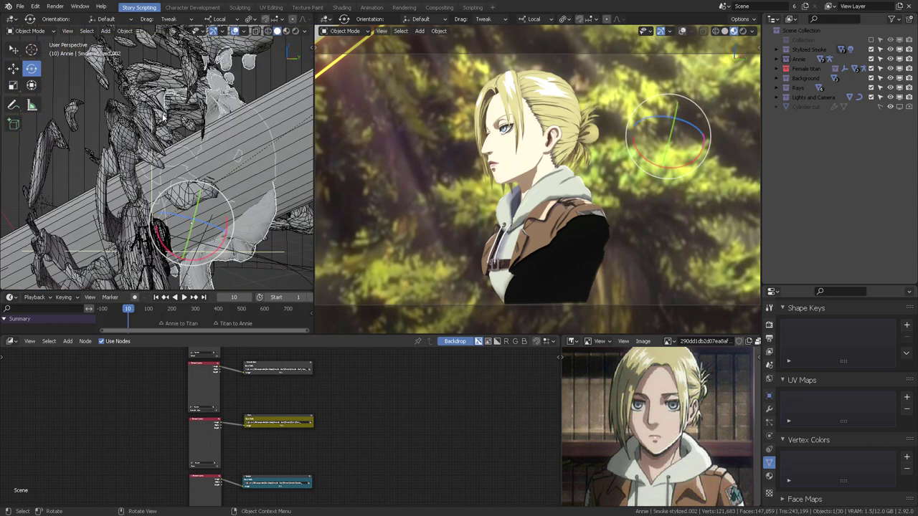
{"action": "key", "text": "KP_Divide"}
{"action": "mouse_move", "coordinate": [227, 121]}
{"action": "middle_mouse_down"}
{"action": "mouse_move", "coordinate": [241, 134]}
{"action": "mouse_move", "coordinate": [220, 138]}
{"action": "middle_mouse_up"}
{"action": "key", "text": "space"}
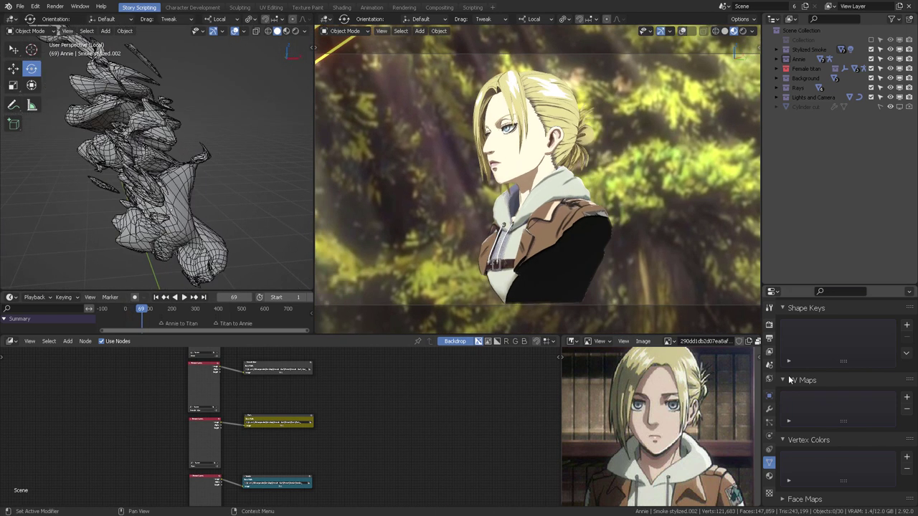
- Enlarge the properties editor and examine the smoke mesh's Displace and Corrective Smooth modifier settings
{"action": "left_click", "coordinate": [769, 409]}
{"action": "left_click_drag", "start_coordinate": [840, 285], "coordinate": [840, 119]}
{"action": "left_click", "coordinate": [785, 184]}
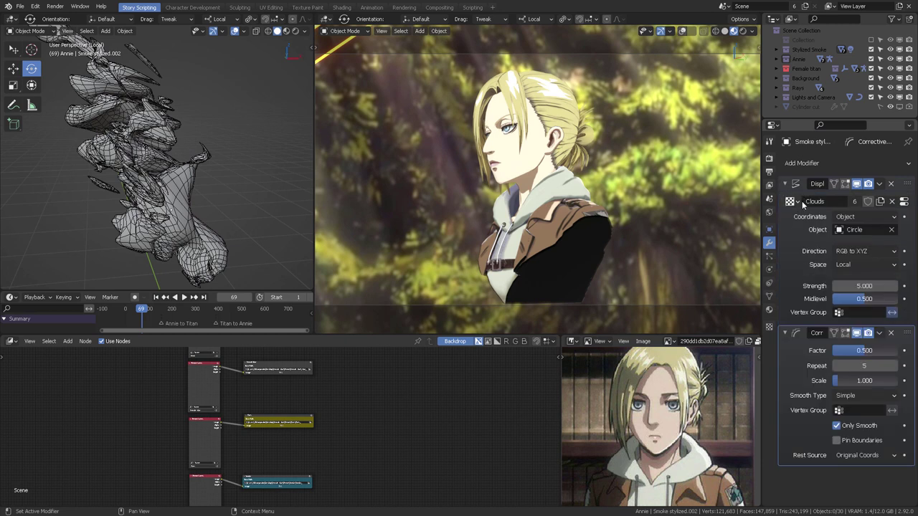
{"action": "left_click", "coordinate": [785, 185]}
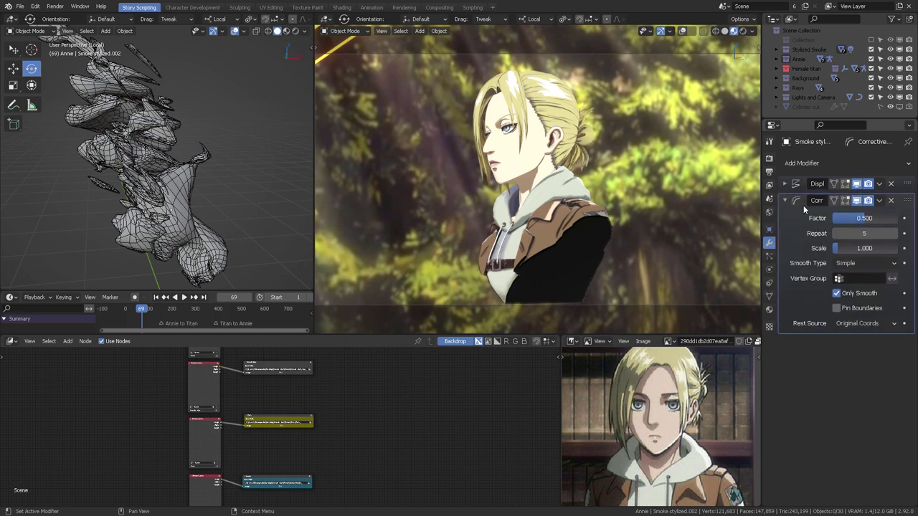
{"action": "left_click_drag", "start_coordinate": [763, 193], "coordinate": [726, 193]}
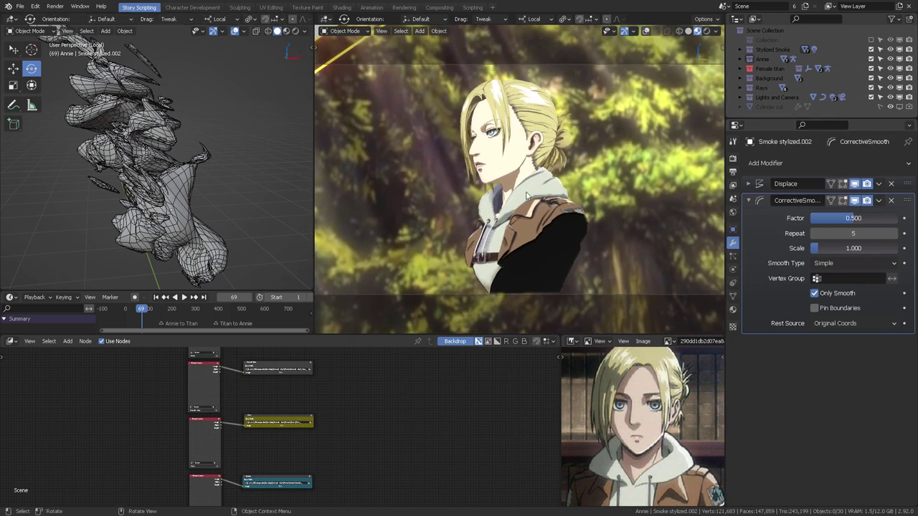
- Show the smoke mesh's Smoke guided material in the Shader Editor and maximize that editor
{"action": "middle_click_drag", "start_coordinate": [177, 146], "coordinate": [180, 271]}
{"action": "left_click", "coordinate": [11, 341]}
{"action": "left_click", "coordinate": [34, 442]}
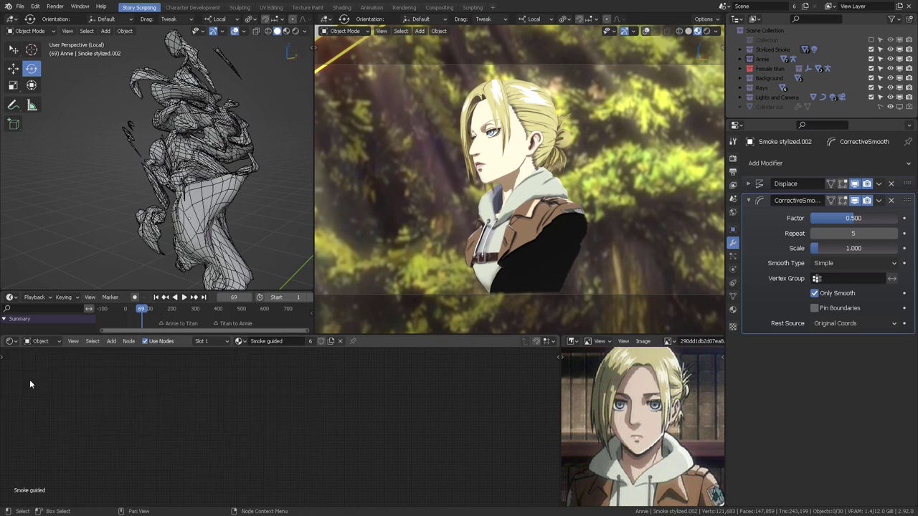
{"action": "left_click", "coordinate": [209, 162]}
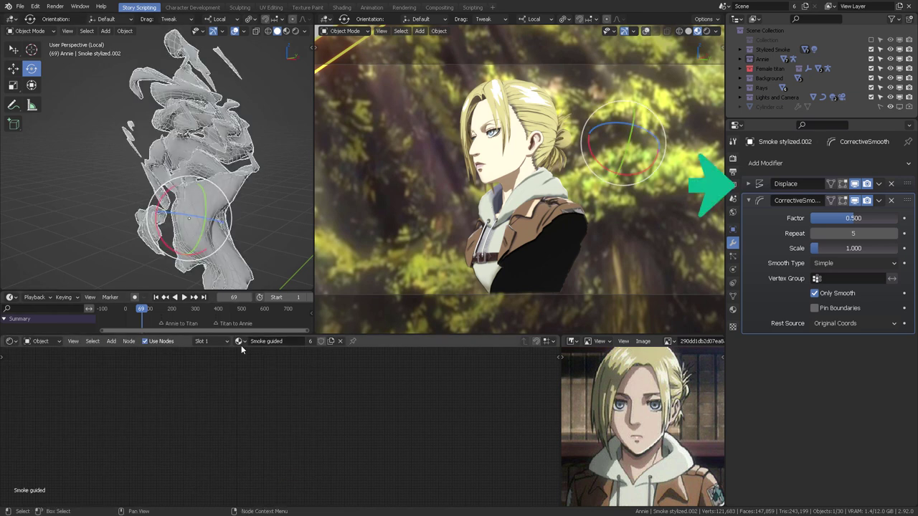
{"action": "key", "text": "Home"}
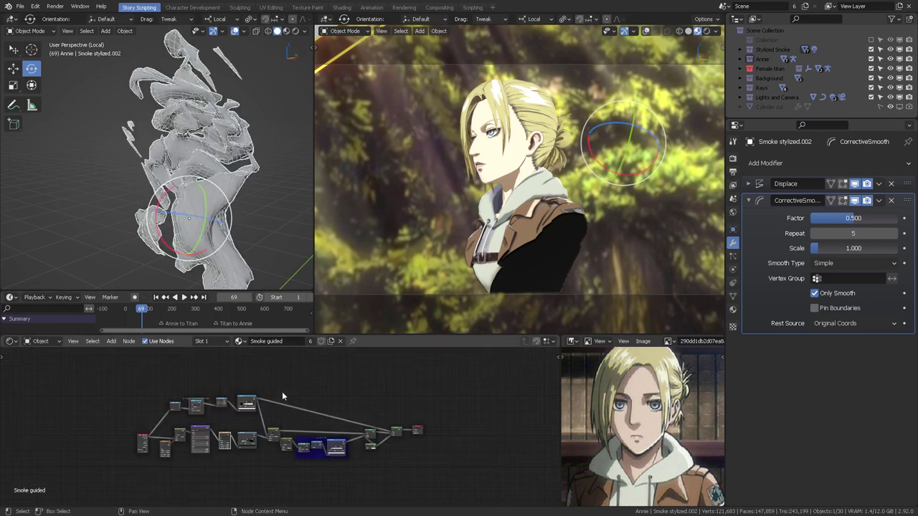
{"action": "middle_click_drag", "start_coordinate": [231, 377], "coordinate": [351, 387], "text": "ctrl"}
{"action": "key", "text": "ctrl+space"}
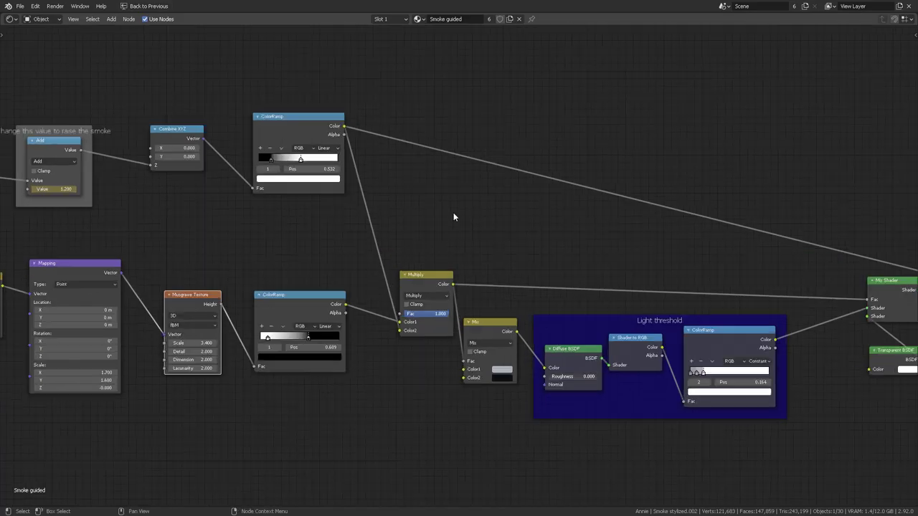
- Move the first Mix Shader and the Transparent BSDF nodes apart so their connecting links are readable
{"action": "middle_click_drag", "start_coordinate": [435, 226], "coordinate": [14, 211], "text": "ctrl"}
{"action": "middle_click_drag", "start_coordinate": [681, 248], "coordinate": [415, 242]}
{"action": "middle_click_drag", "start_coordinate": [505, 243], "coordinate": [375, 247]}
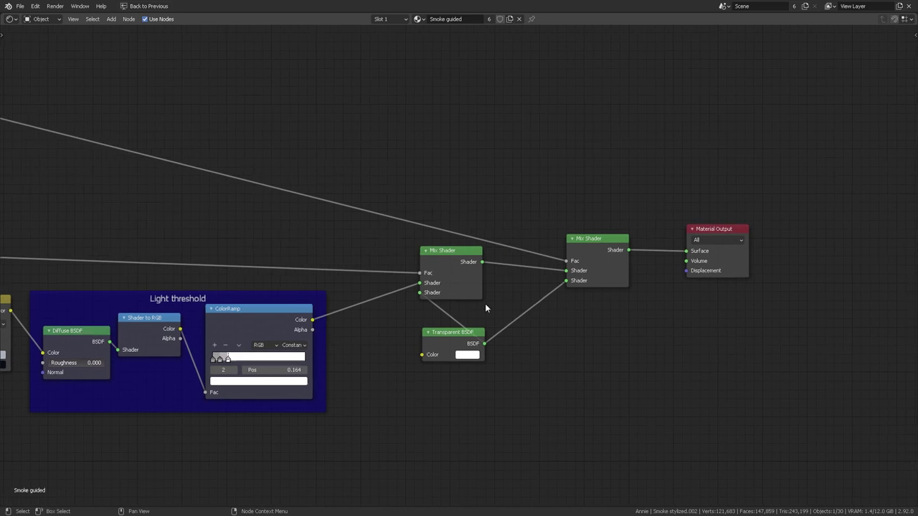
{"action": "left_click_drag", "start_coordinate": [454, 268], "coordinate": [489, 273]}
{"action": "left_click_drag", "start_coordinate": [463, 337], "coordinate": [411, 336]}
{"action": "middle_click_drag", "start_coordinate": [545, 315], "coordinate": [636, 356]}
{"action": "scroll", "coordinate": [469, 314], "scroll_direction": "down", "scroll_amount": 2}
{"action": "middle_click_drag", "start_coordinate": [469, 313], "coordinate": [574, 303]}
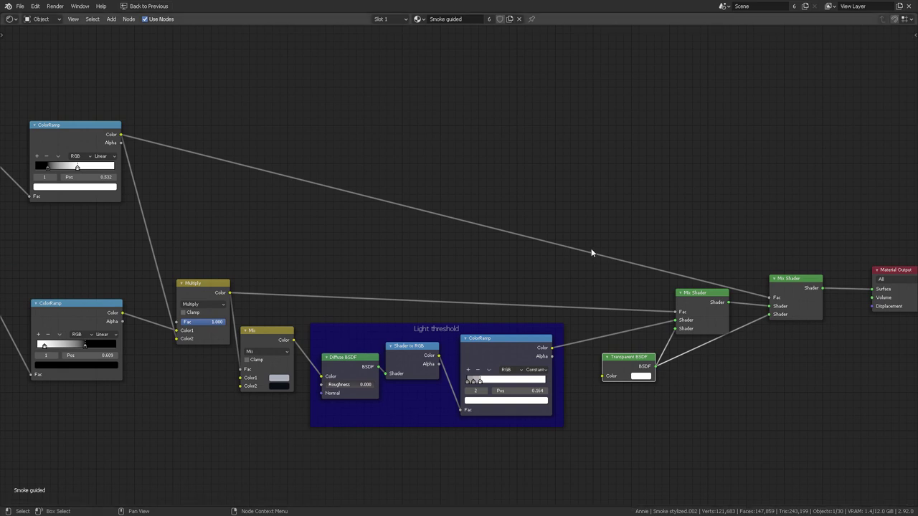
- Examine the Light threshold frame and the nodes linking it to the rest of the smoke material
{"action": "left_click_drag", "start_coordinate": [443, 329], "coordinate": [455, 326]}
{"action": "middle_click_drag", "start_coordinate": [672, 252], "coordinate": [587, 210]}
{"action": "left_click", "coordinate": [550, 332]}
{"action": "middle_click_drag", "start_coordinate": [656, 347], "coordinate": [691, 365]}
{"action": "middle_click_drag", "start_coordinate": [490, 289], "coordinate": [588, 292]}
{"action": "middle_click_drag", "start_coordinate": [360, 271], "coordinate": [368, 241]}
{"action": "middle_click_drag", "start_coordinate": [576, 237], "coordinate": [313, 242]}
{"action": "mouse_move", "coordinate": [769, 272]}
{"action": "left_mouse_down"}
{"action": "mouse_move", "coordinate": [765, 244]}
{"action": "mouse_move", "coordinate": [772, 271]}
{"action": "left_mouse_up"}
- Select the Separate XYZ, Add, Combine XYZ and upper ColorRamp nodes together and shift them slightly upward
{"action": "scroll", "coordinate": [645, 232], "scroll_direction": "left", "scroll_amount": 15, "text": "ctrl"}
{"action": "left_click_drag", "start_coordinate": [189, 140], "coordinate": [698, 274]}
{"action": "left_click_drag", "start_coordinate": [573, 178], "coordinate": [579, 148]}
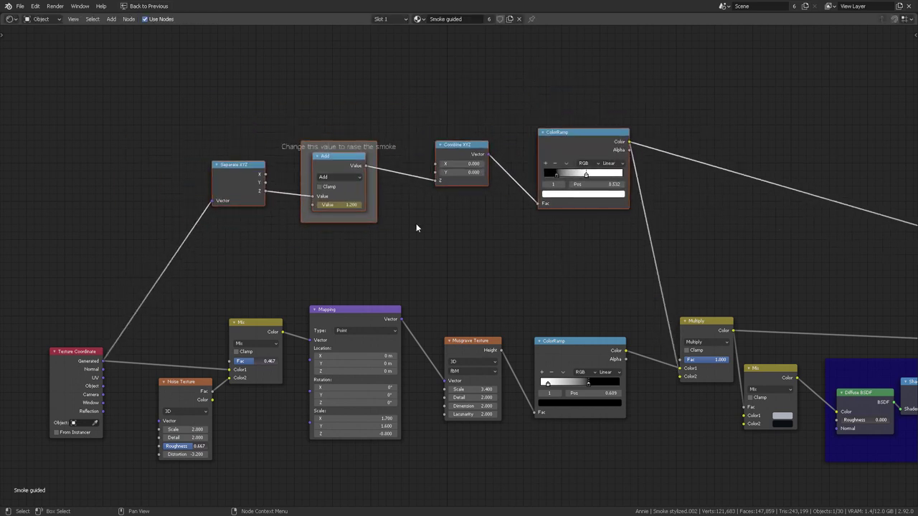
- Examine the Add node in the frame labelled "Change this value to raise the smoke" and restore the multi-editor layout
{"action": "scroll", "coordinate": [509, 244], "scroll_direction": "up", "scroll_amount": 4}
{"action": "middle_click_drag", "start_coordinate": [425, 219], "coordinate": [541, 263]}
{"action": "scroll", "coordinate": [506, 237], "scroll_direction": "up", "scroll_amount": 3}
{"action": "scroll", "coordinate": [517, 248], "scroll_direction": "up", "scroll_amount": 3}
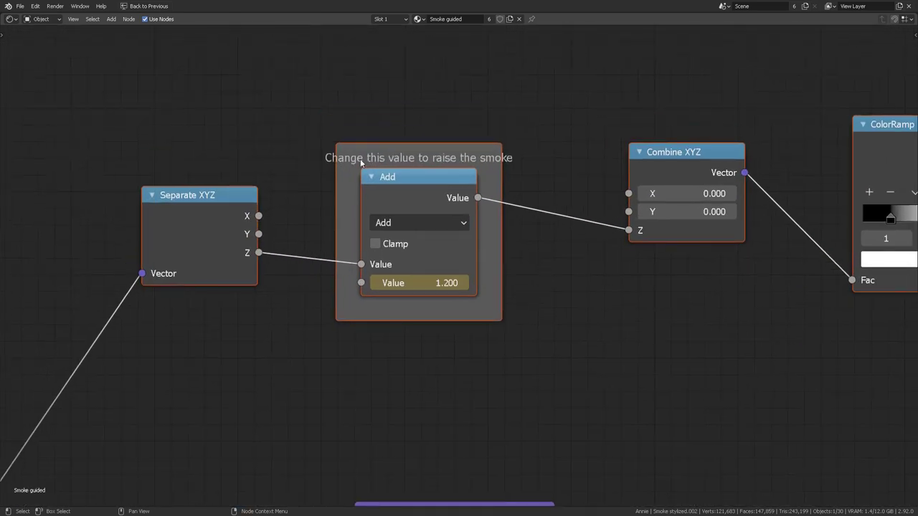
{"action": "scroll", "coordinate": [560, 176], "scroll_direction": "down", "scroll_amount": 6}
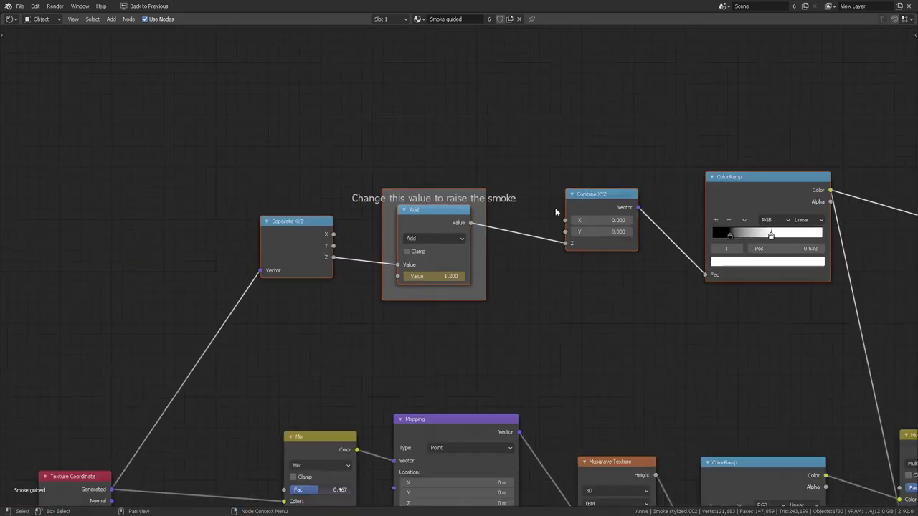
{"action": "middle_click_drag", "start_coordinate": [573, 187], "coordinate": [510, 186]}
{"action": "key", "text": "ctrl+space"}
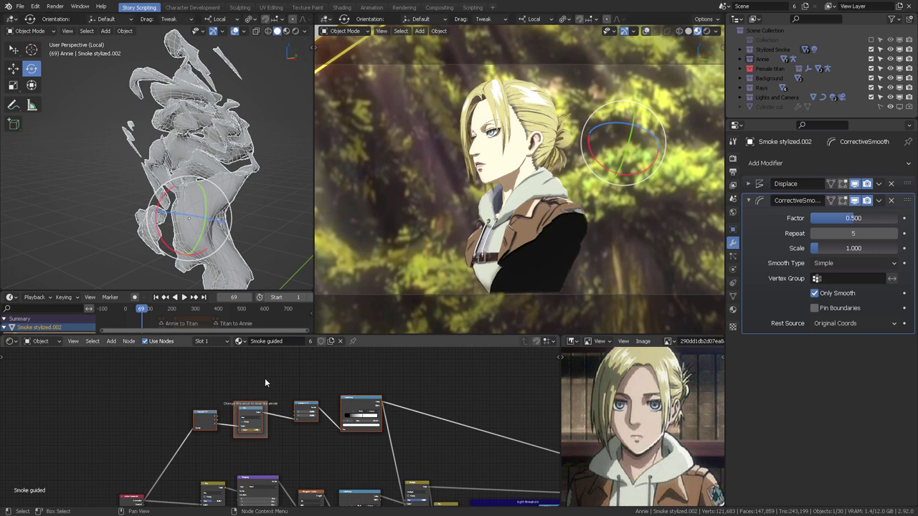
{"action": "middle_click_drag", "start_coordinate": [283, 378], "coordinate": [381, 420], "text": "ctrl"}
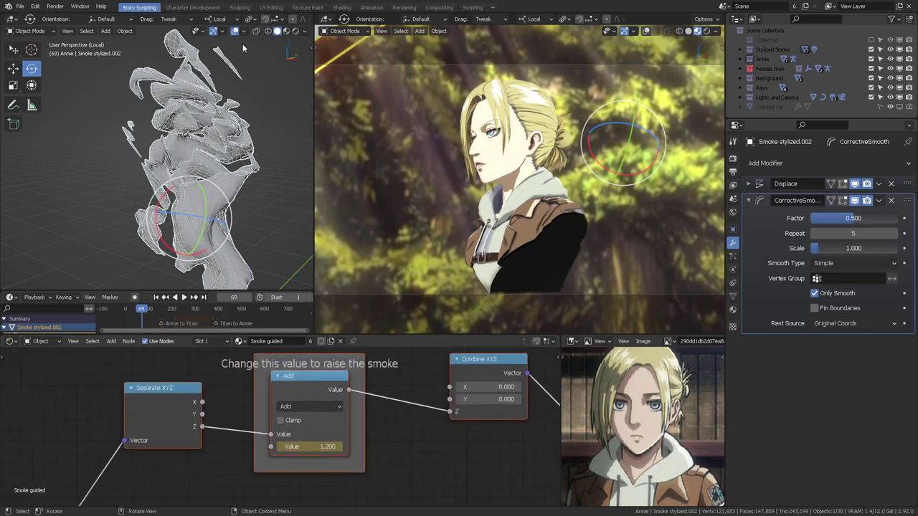
- Show the isolated smoke in Material Preview shading with the viewport overlays hidden
{"action": "left_click", "coordinate": [286, 31]}
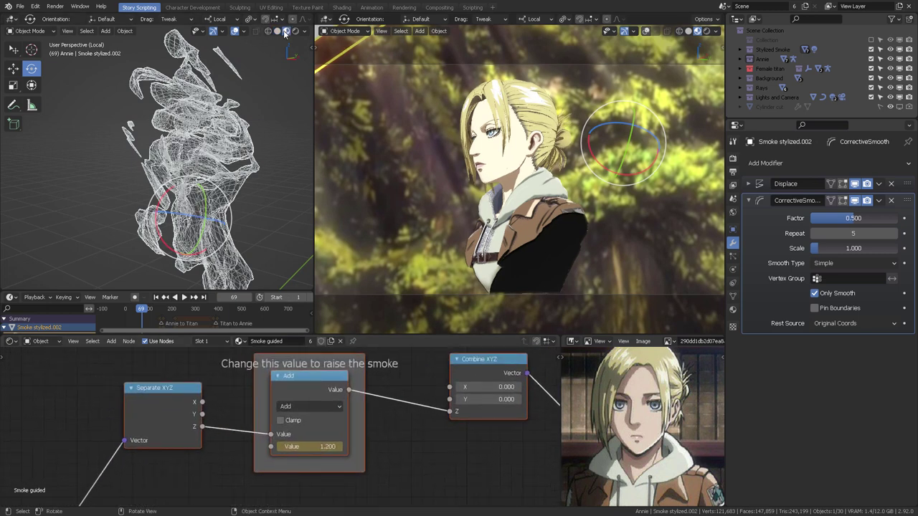
{"action": "left_click", "coordinate": [234, 32]}
{"action": "left_click", "coordinate": [234, 279]}
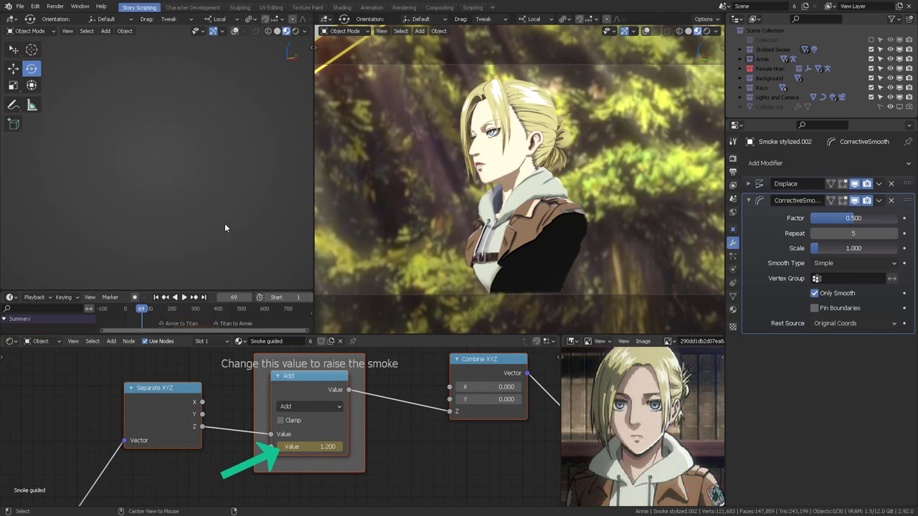
- Set the framed Add node's unconnected value to 0
{"action": "left_click", "coordinate": [302, 445]}
{"action": "type", "text": "0"}
{"action": "key", "text": "Return"}
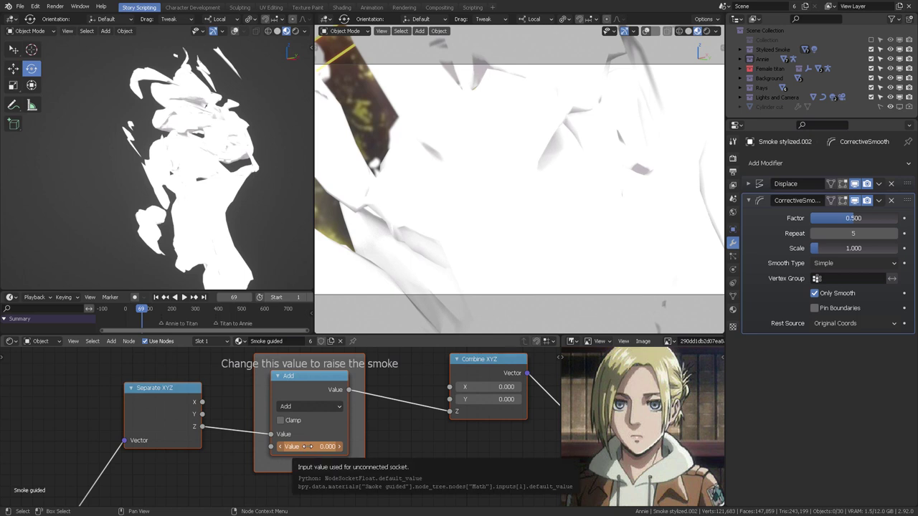
- Go to frame 129, set the Add node's value to 0 and raise it to 0.720
{"action": "left_click_drag", "start_coordinate": [143, 309], "coordinate": [156, 309]}
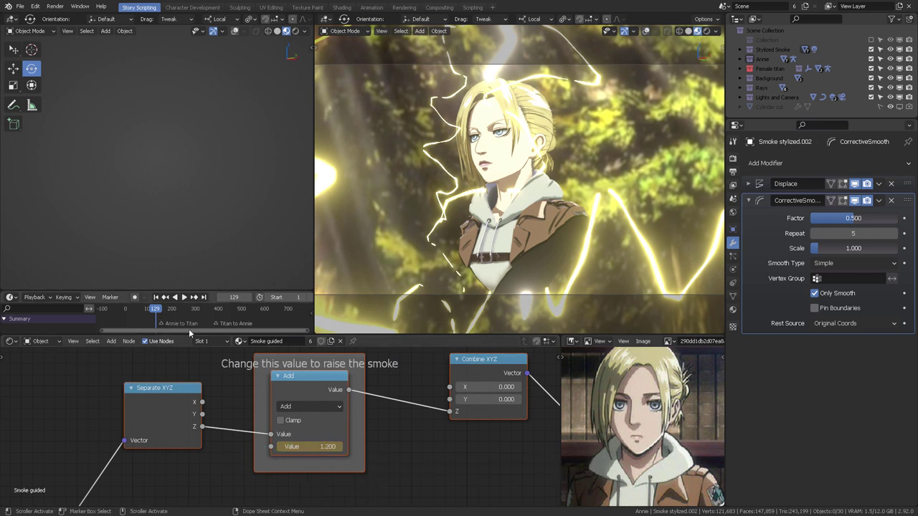
{"action": "double_click", "coordinate": [309, 446]}
{"action": "type", "text": "0"}
{"action": "key", "text": "Return"}
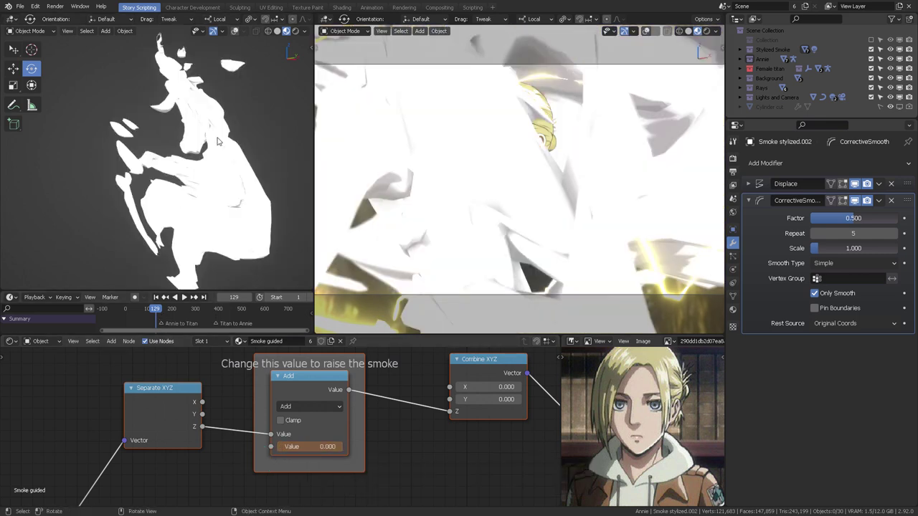
{"action": "left_click_drag", "start_coordinate": [314, 446], "coordinate": [363, 447]}
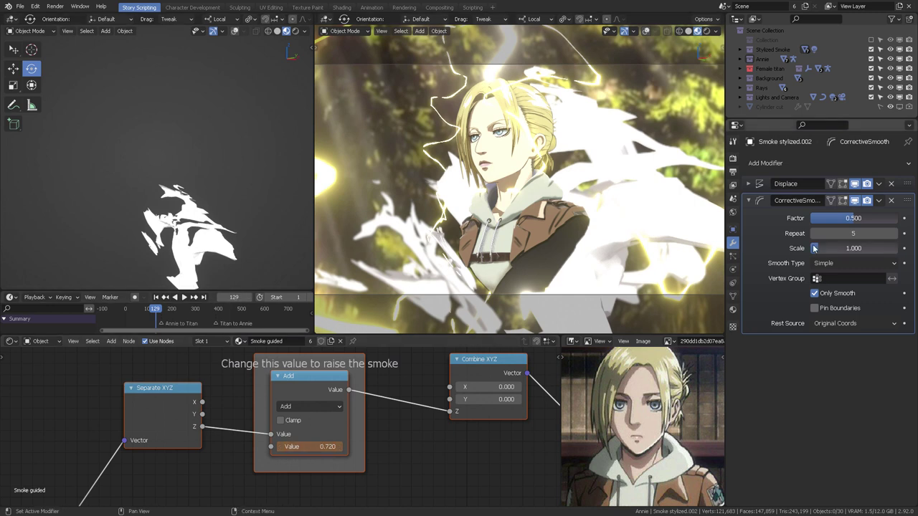
- Add a Subdivision Surface modifier to the Smoke stylized.002 mesh
{"action": "left_click", "coordinate": [779, 168]}
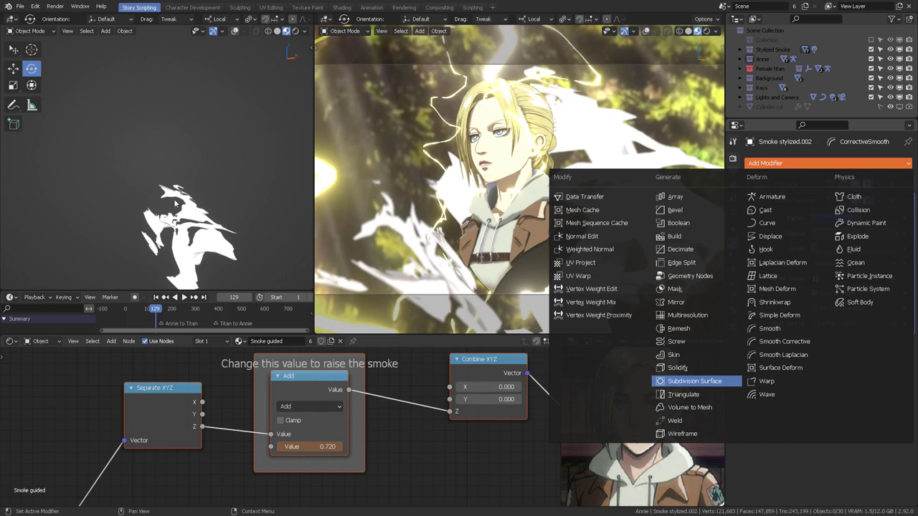
{"action": "key", "text": "Return"}
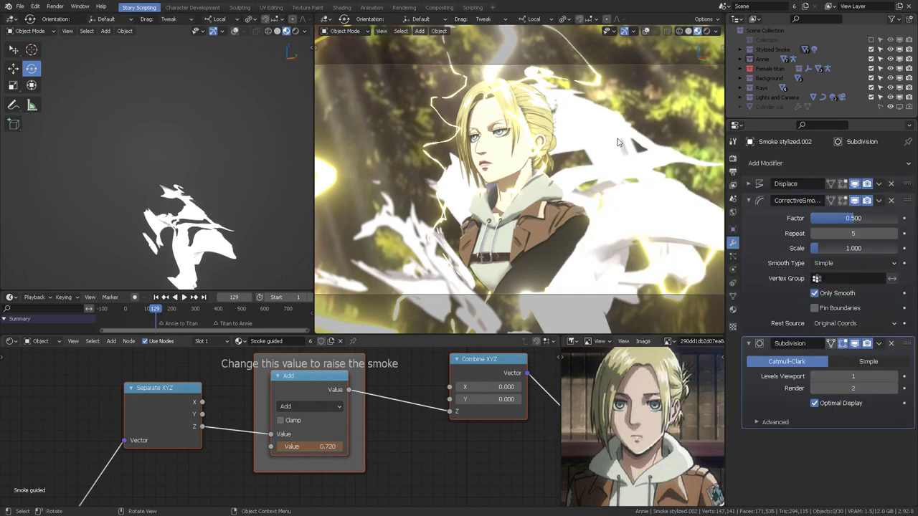
{"action": "scroll", "coordinate": [209, 201], "scroll_direction": "up", "scroll_amount": 6}
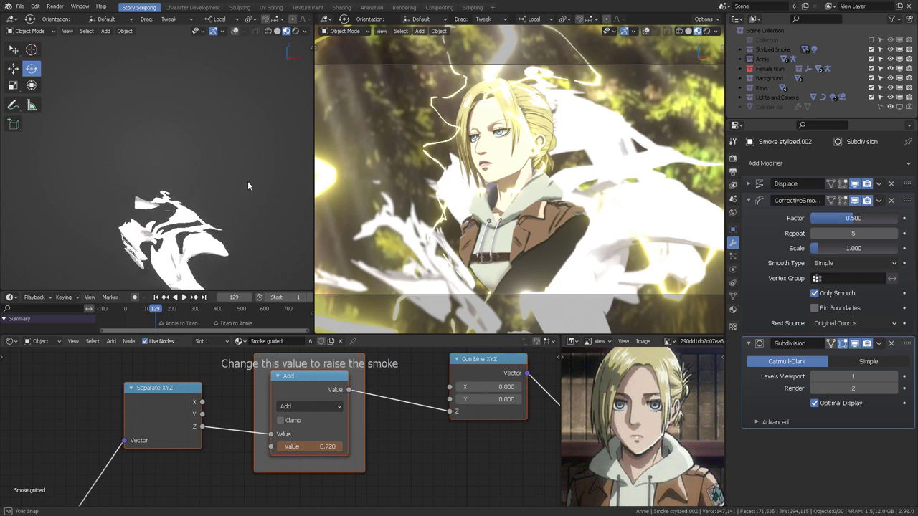
{"action": "scroll", "coordinate": [209, 184], "scroll_direction": "up", "scroll_amount": 5}
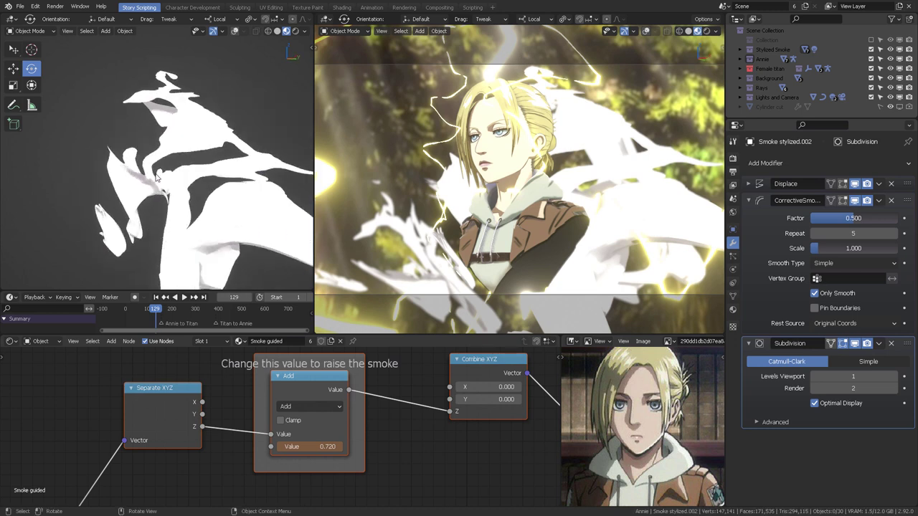
- Nudge the Add node within the tree and set its value to 0.650
{"action": "mouse_move", "coordinate": [313, 446]}
{"action": "left_mouse_down"}
{"action": "mouse_move", "coordinate": [274, 447]}
{"action": "mouse_move", "coordinate": [328, 447]}
{"action": "left_mouse_up"}
{"action": "key", "text": "g"}
{"action": "left_click_drag", "start_coordinate": [310, 378], "coordinate": [301, 367]}
{"action": "left_click_drag", "start_coordinate": [307, 442], "coordinate": [267, 442]}
- Exit local view and frame the character together with the smoke in the perspective viewport
{"action": "scroll", "coordinate": [174, 172], "scroll_direction": "down", "scroll_amount": 5}
{"action": "middle_click_drag", "start_coordinate": [174, 172], "coordinate": [230, 147]}
{"action": "key", "text": "KP_Divide"}
{"action": "scroll", "coordinate": [229, 147], "scroll_direction": "up", "scroll_amount": 5}
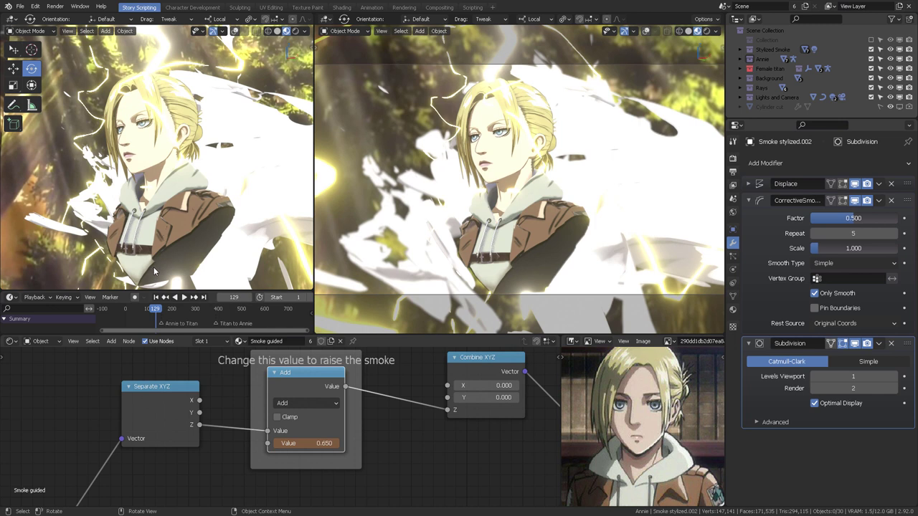
{"action": "middle_click_drag", "start_coordinate": [193, 172], "coordinate": [176, 264]}
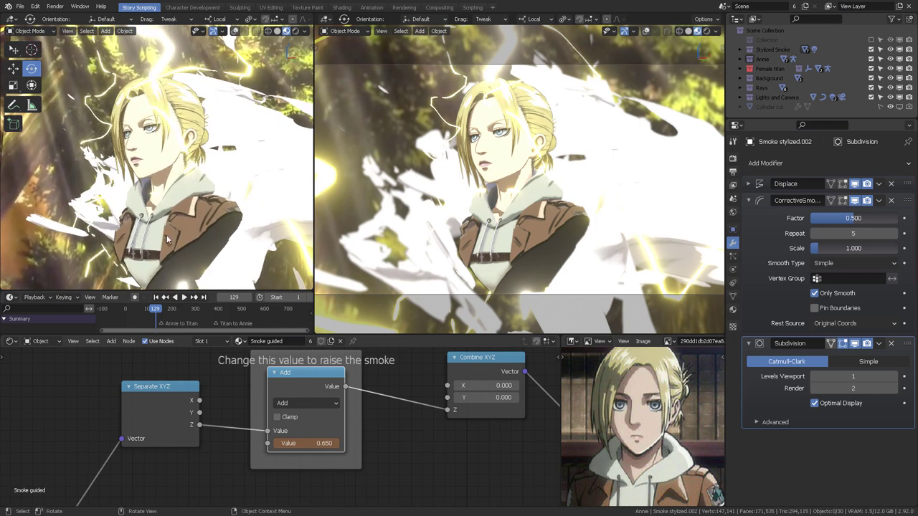
{"action": "middle_click_drag", "start_coordinate": [179, 228], "coordinate": [163, 90]}
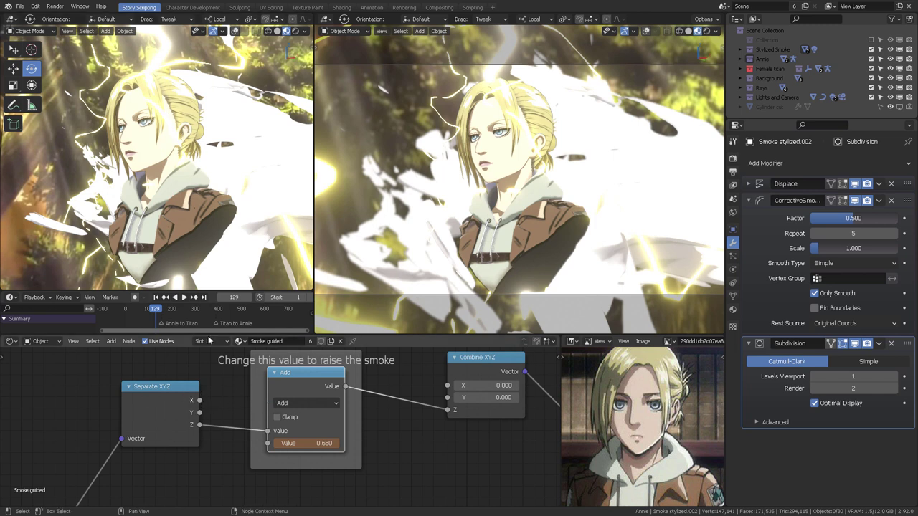
- Frame the hair material's Hue Saturation Value node and label the frame "Hair color switch"
{"action": "middle_click_drag", "start_coordinate": [188, 175], "coordinate": [108, 136]}
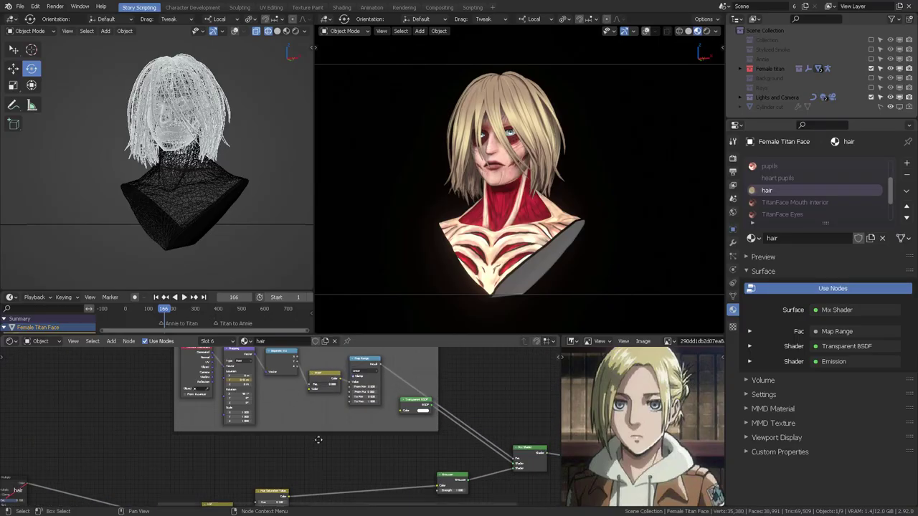
{"action": "scroll", "coordinate": [309, 392], "scroll_direction": "up", "scroll_amount": 2}
{"action": "left_click", "coordinate": [284, 392]}
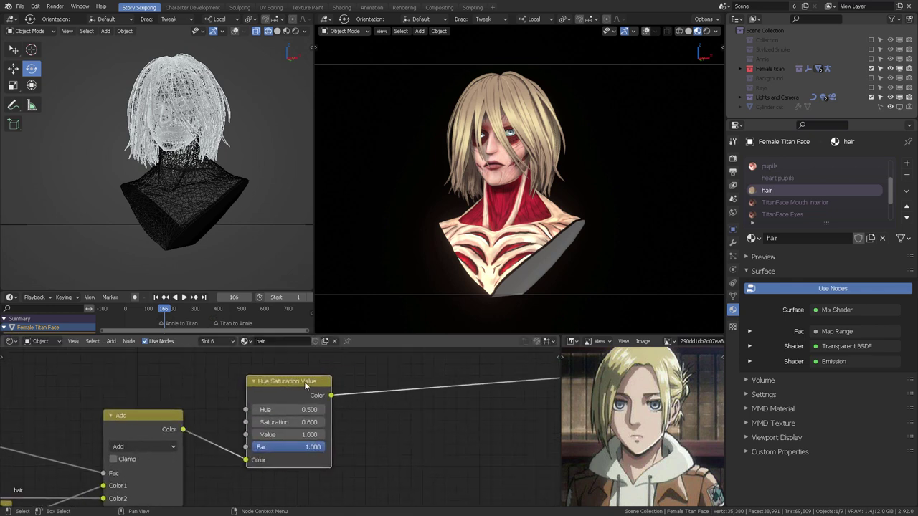
{"action": "key", "text": "ctrl+j"}
{"action": "key", "text": "F2"}
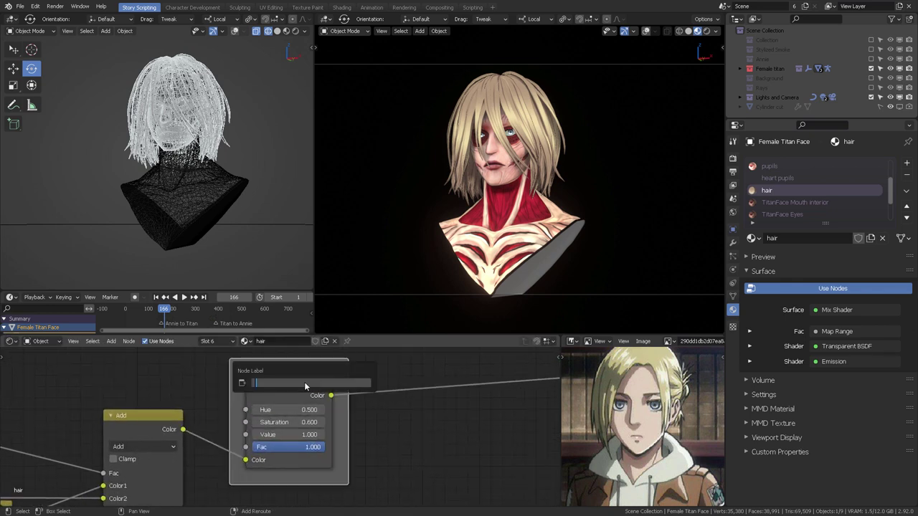
{"action": "type", "text": "Hair color switch"}
{"action": "key", "text": "Return"}
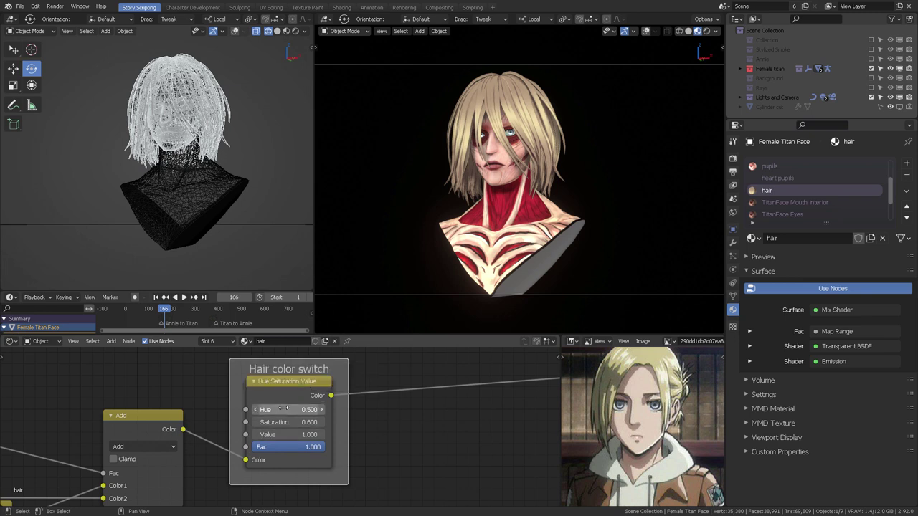
- Set the hair's Hue to 0.600 and Saturation to 0.900, raise Value, and set the Emission strength to 1.3
{"action": "left_click_drag", "start_coordinate": [280, 409], "coordinate": [247, 409]}
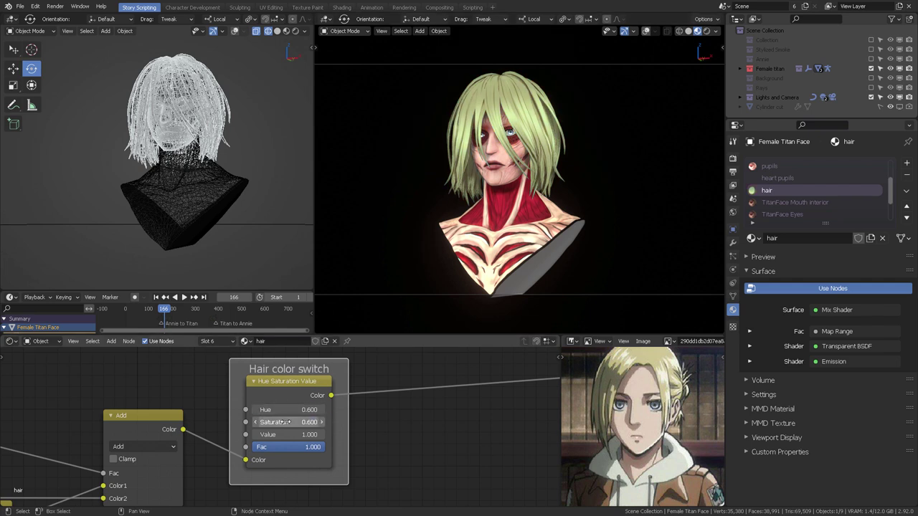
{"action": "left_click_drag", "start_coordinate": [310, 423], "coordinate": [331, 435]}
{"action": "middle_click_drag", "start_coordinate": [488, 359], "coordinate": [379, 388]}
{"action": "left_click", "coordinate": [378, 392]}
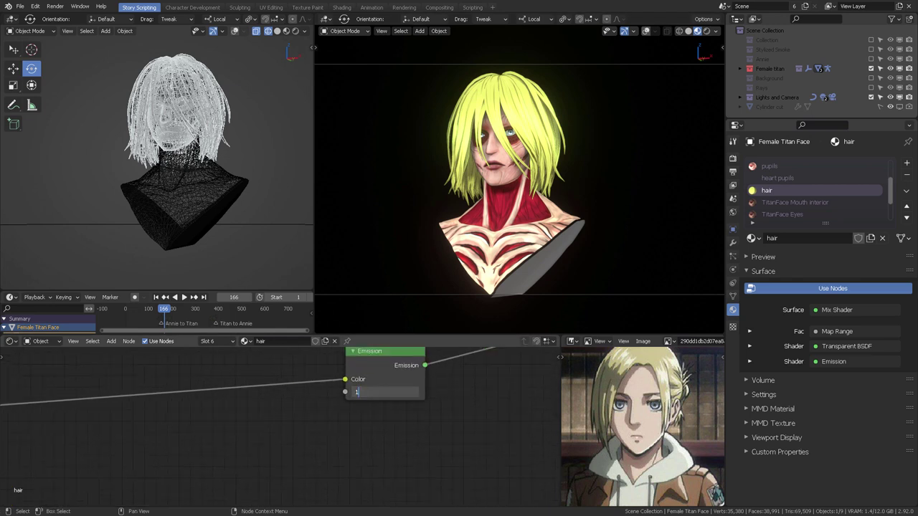
{"action": "type", "text": "1.3"}
{"action": "key", "text": "Return"}
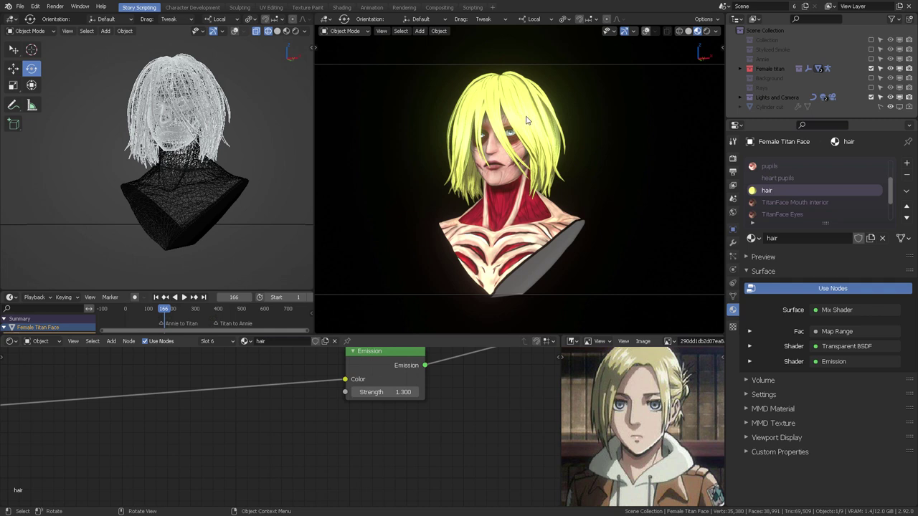
- Restore the hair's Emission strength and set the Hue Saturation Value node's Value to 1
{"action": "left_click", "coordinate": [380, 392]}
{"action": "key", "text": "Return"}
{"action": "scroll", "coordinate": [363, 403], "scroll_direction": "down", "scroll_amount": 4}
{"action": "middle_click_drag", "start_coordinate": [247, 455], "coordinate": [488, 443]}
{"action": "scroll", "coordinate": [397, 414], "scroll_direction": "up", "scroll_amount": 6}
{"action": "left_click", "coordinate": [287, 416]}
{"action": "type", "text": "1"}
{"action": "key", "text": "Return"}
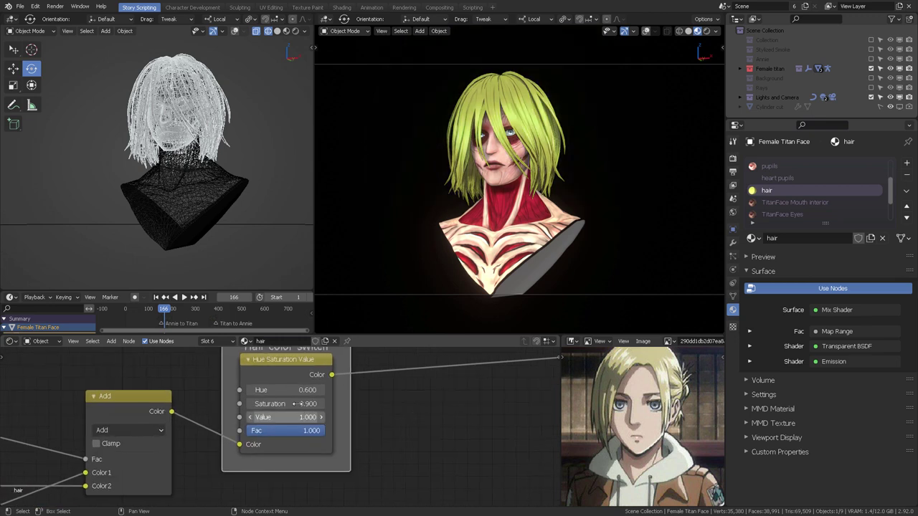
- Set the hair color switch's Hue to 0.5 and Saturation to 0.7, and save the file
{"action": "left_click", "coordinate": [317, 388]}
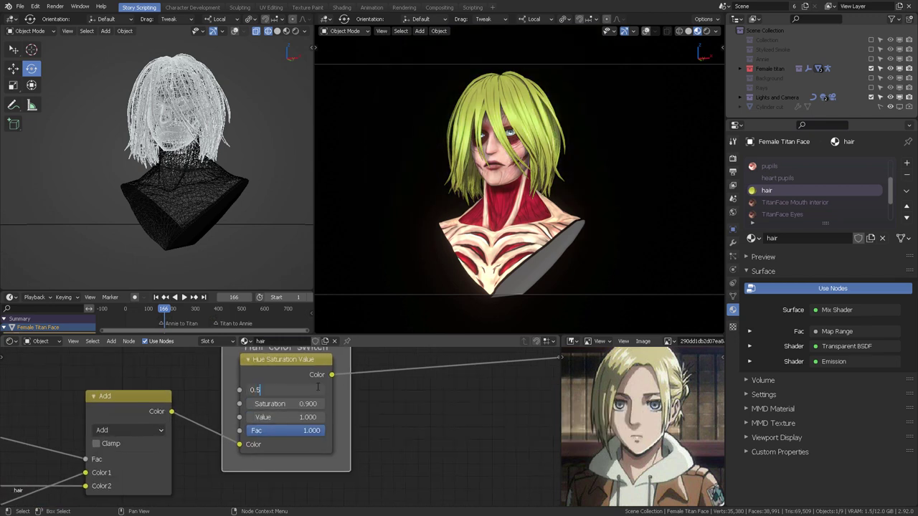
{"action": "type", "text": "0.5"}
{"action": "key", "text": "Return"}
{"action": "left_click", "coordinate": [287, 404]}
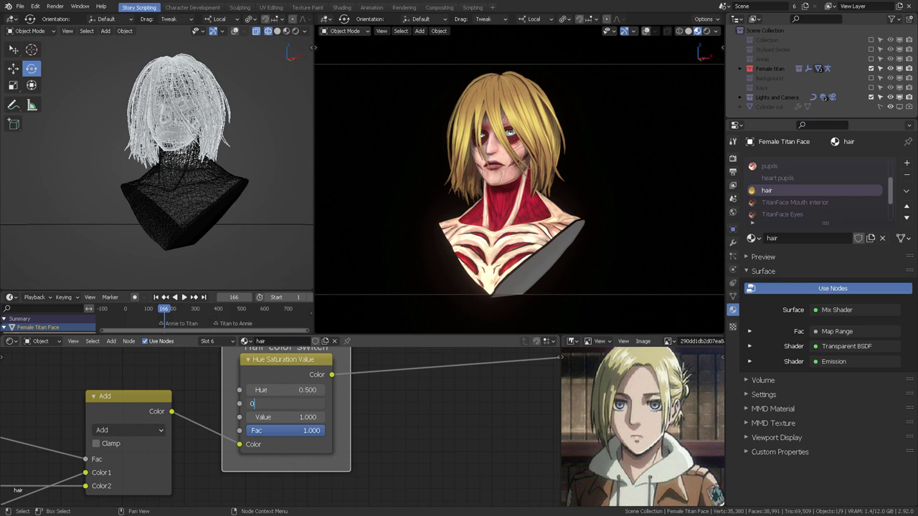
{"action": "key", "text": "Return"}
{"action": "left_click", "coordinate": [283, 417]}
{"action": "double_click", "coordinate": [283, 404]}
{"action": "type", "text": "0.7"}
{"action": "key", "text": "Return"}
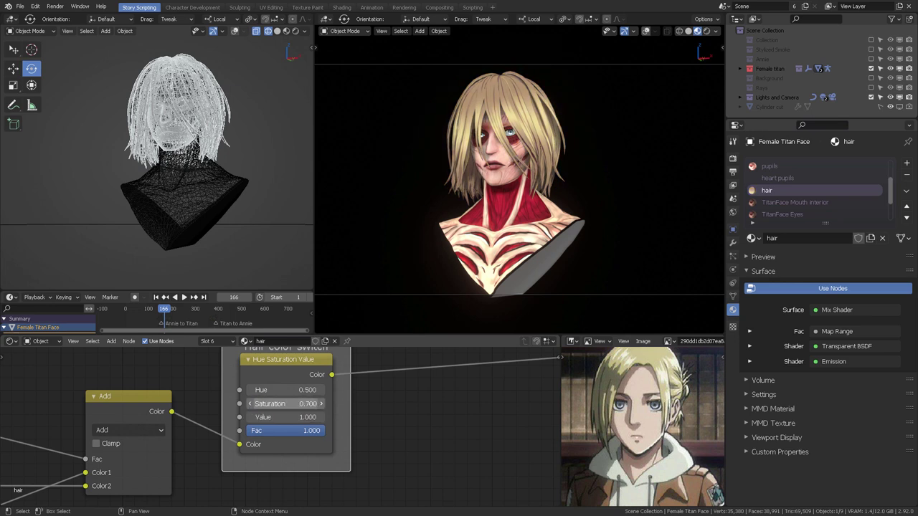
{"action": "left_click", "coordinate": [20, 6]}
{"action": "left_click", "coordinate": [33, 69]}
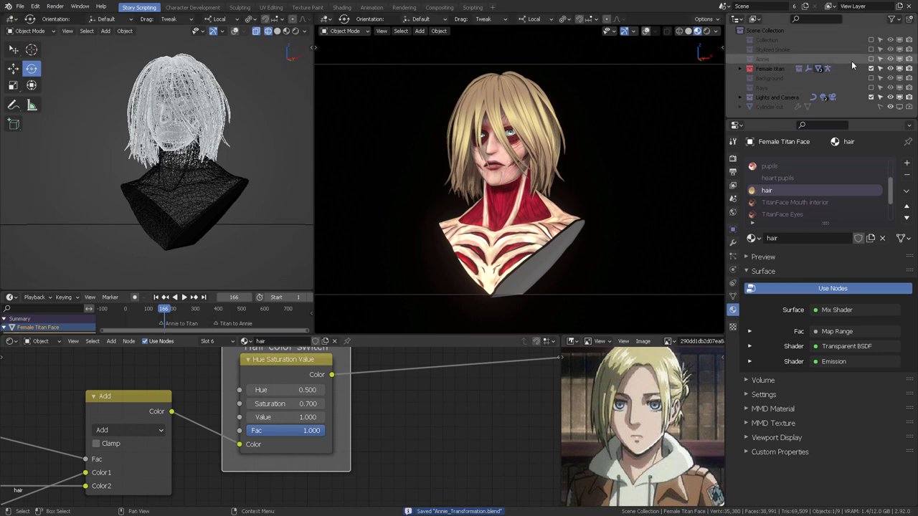
- Select the Titan body mesh and preview its Musgrave Texture node for the muscle strands on the model
{"action": "left_click", "coordinate": [196, 192]}
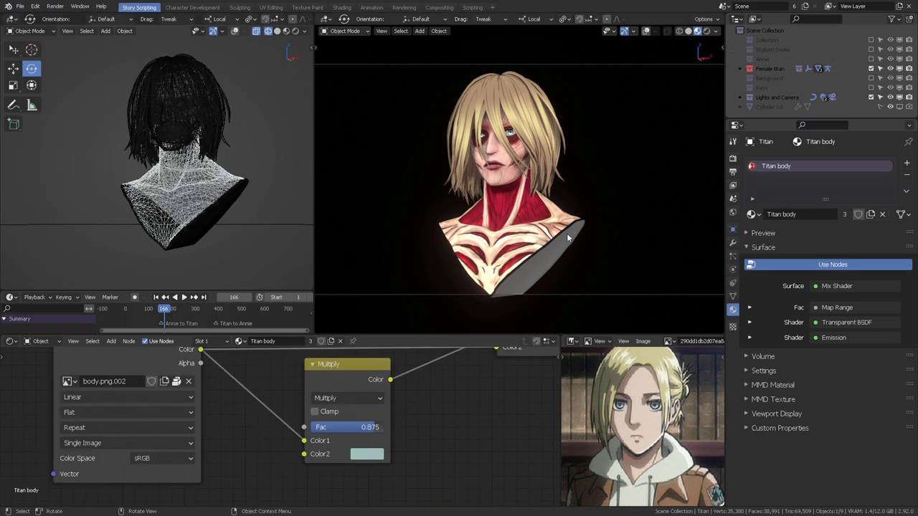
{"action": "middle_click_drag", "start_coordinate": [222, 420], "coordinate": [392, 442]}
{"action": "middle_click_drag", "start_coordinate": [307, 385], "coordinate": [246, 371]}
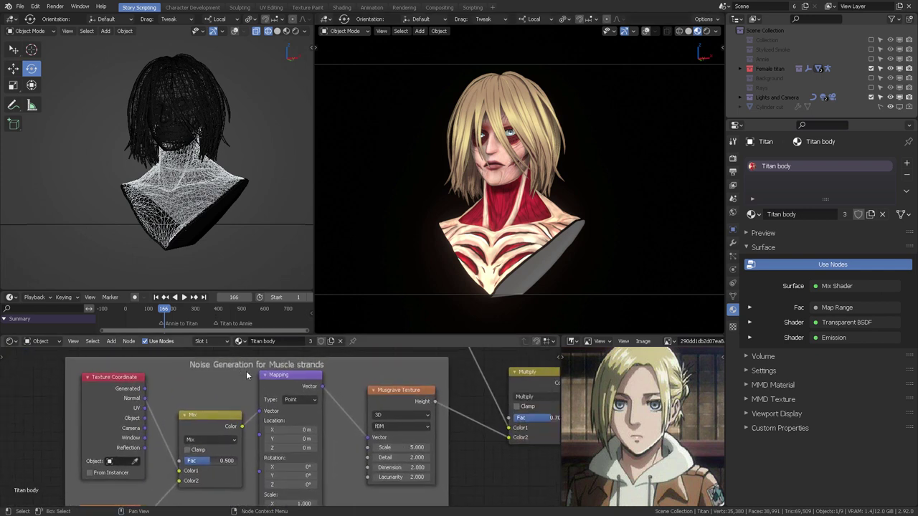
{"action": "left_click", "coordinate": [401, 396], "text": "ctrl+shift"}
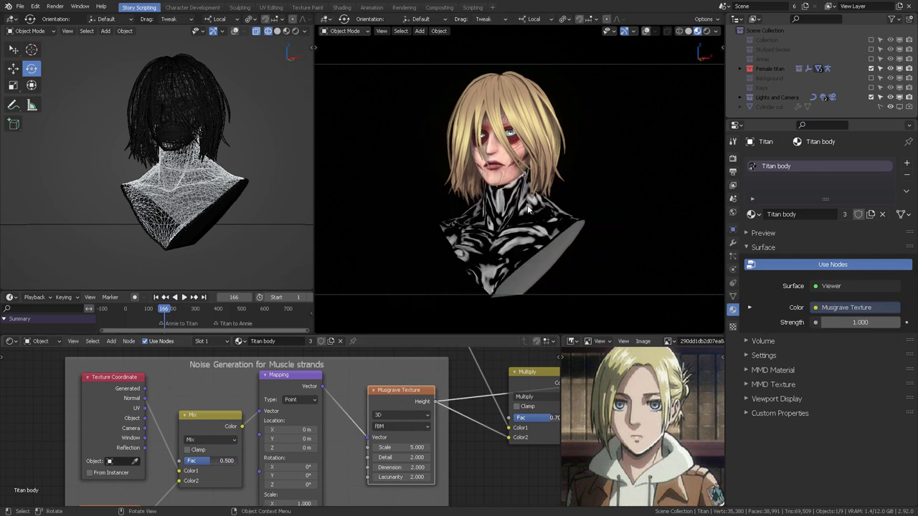
{"action": "middle_click_drag", "start_coordinate": [359, 398], "coordinate": [367, 369]}
{"action": "scroll", "coordinate": [367, 369], "scroll_direction": "down", "scroll_amount": 2}
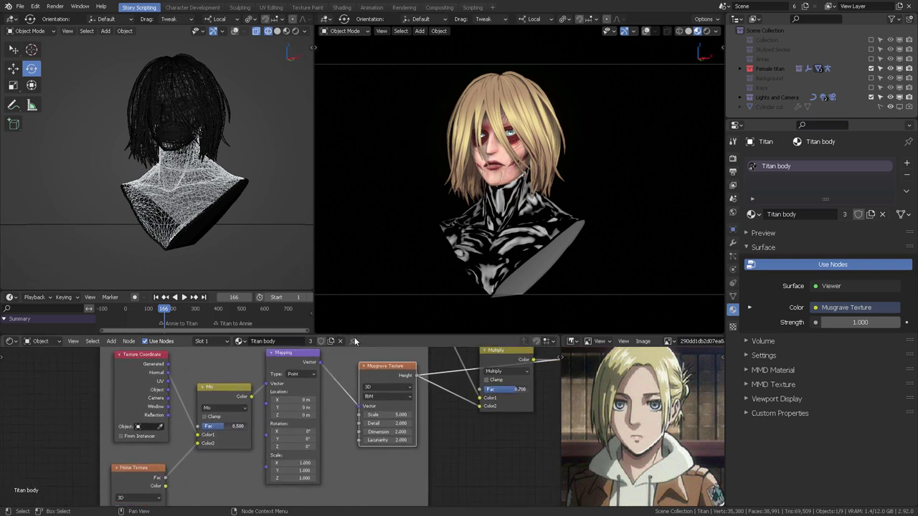
- Enlarge the shader editor and the timeline by shrinking the viewports above them
{"action": "left_click_drag", "start_coordinate": [359, 334], "coordinate": [358, 307]}
{"action": "left_click_drag", "start_coordinate": [264, 290], "coordinate": [264, 253]}
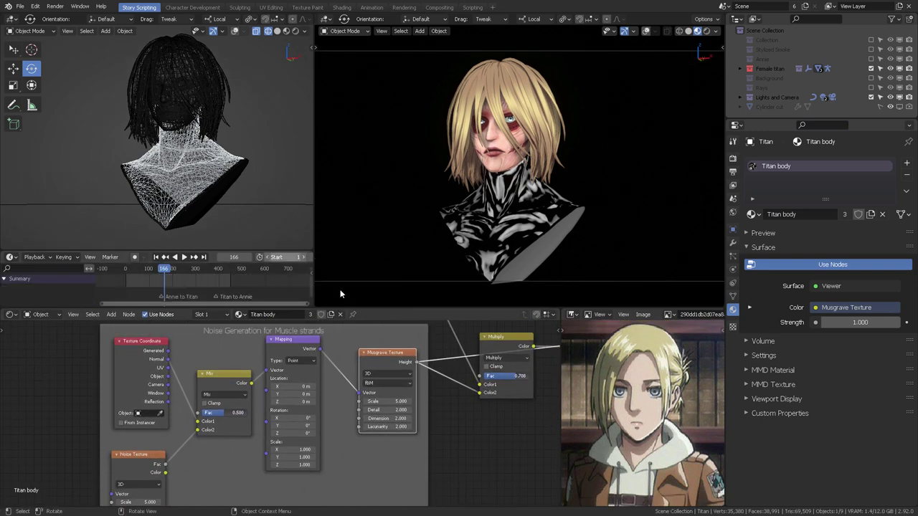
{"action": "left_click_drag", "start_coordinate": [357, 309], "coordinate": [361, 273]}
- Examine the Texture Coordinate, Noise Texture, Mix and Mapping nodes in the Noise Generation for Muscle strands frame
{"action": "mouse_move", "coordinate": [185, 386]}
{"action": "middle_mouse_down"}
{"action": "mouse_move", "coordinate": [189, 369]}
{"action": "mouse_move", "coordinate": [174, 373]}
{"action": "middle_mouse_up"}
{"action": "left_click", "coordinate": [127, 429]}
{"action": "left_click", "coordinate": [367, 325]}
{"action": "middle_click_drag", "start_coordinate": [445, 369], "coordinate": [467, 376]}
{"action": "scroll", "coordinate": [433, 394], "scroll_direction": "up", "scroll_amount": 4}
{"action": "middle_click_drag", "start_coordinate": [184, 310], "coordinate": [214, 337]}
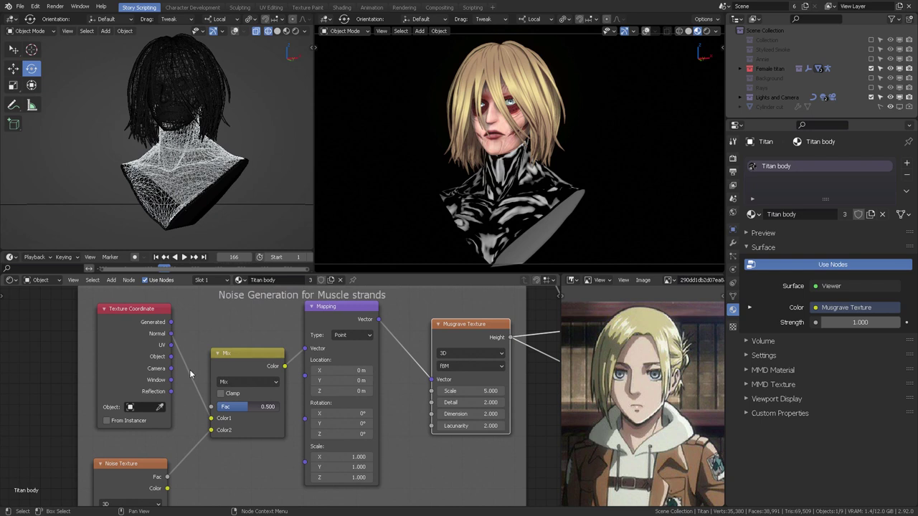
{"action": "left_click", "coordinate": [258, 380]}
{"action": "key", "text": "Escape"}
{"action": "scroll", "coordinate": [251, 368], "scroll_direction": "up", "scroll_amount": 1}
{"action": "middle_click_drag", "start_coordinate": [210, 372], "coordinate": [243, 338]}
{"action": "scroll", "coordinate": [267, 388], "scroll_direction": "down", "scroll_amount": 2}
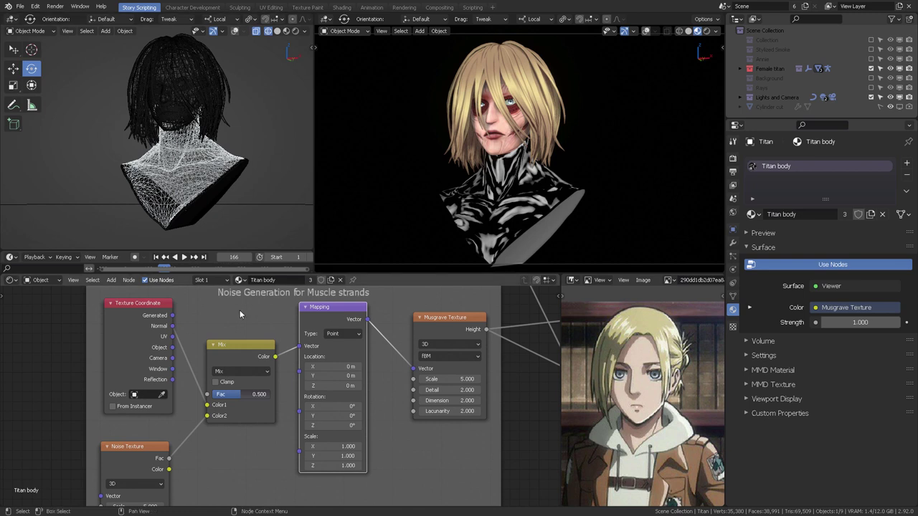
- Set the Musgrave Texture's Scale to 4.400, and try shifting the Mapping node's X location before undoing that shift
{"action": "middle_click_drag", "start_coordinate": [450, 329], "coordinate": [300, 337]}
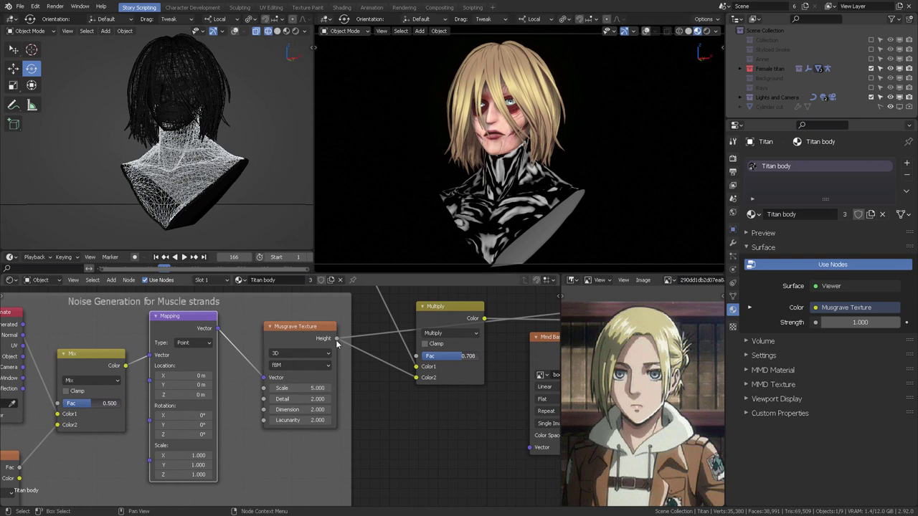
{"action": "mouse_move", "coordinate": [301, 387]}
{"action": "left_mouse_down"}
{"action": "mouse_move", "coordinate": [324, 387]}
{"action": "mouse_move", "coordinate": [310, 388]}
{"action": "left_mouse_up"}
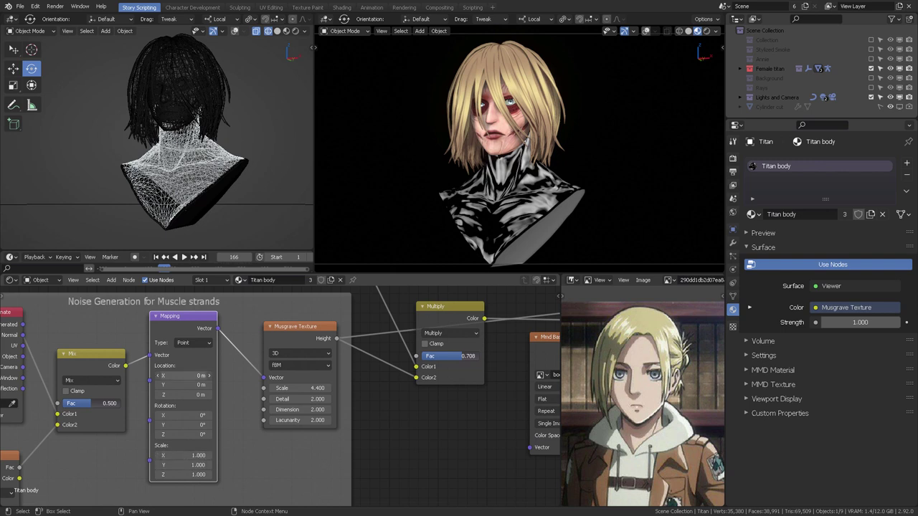
{"action": "left_click_drag", "start_coordinate": [184, 375], "coordinate": [212, 375]}
{"action": "key", "text": "ctrl+z"}
{"action": "middle_click_drag", "start_coordinate": [505, 325], "coordinate": [522, 346]}
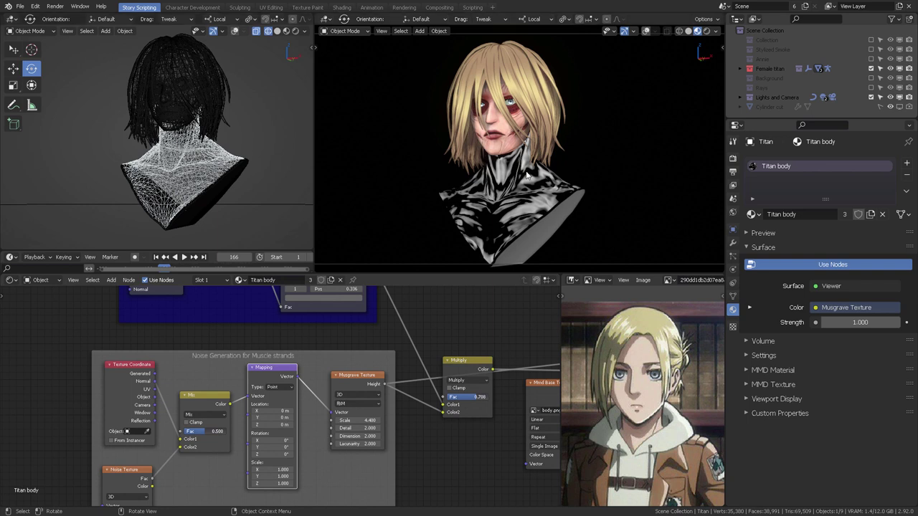
- Examine the Light Threshold nodes and preview the Mmd Base Tex image texture on the Titan body
{"action": "middle_click_drag", "start_coordinate": [380, 293], "coordinate": [440, 387]}
{"action": "scroll", "coordinate": [372, 363], "scroll_direction": "up", "scroll_amount": 4}
{"action": "mouse_move", "coordinate": [372, 362]}
{"action": "middle_mouse_down"}
{"action": "mouse_move", "coordinate": [438, 395]}
{"action": "mouse_move", "coordinate": [377, 338]}
{"action": "mouse_move", "coordinate": [387, 372]}
{"action": "middle_mouse_up"}
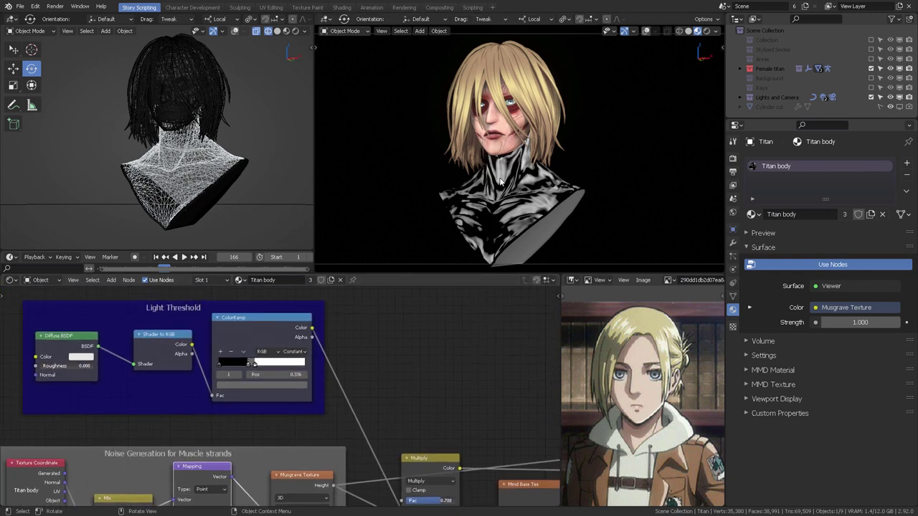
{"action": "scroll", "coordinate": [437, 398], "scroll_direction": "down", "scroll_amount": 1}
{"action": "middle_click_drag", "start_coordinate": [405, 411], "coordinate": [344, 376]}
{"action": "scroll", "coordinate": [373, 373], "scroll_direction": "down", "scroll_amount": 2}
{"action": "middle_click_drag", "start_coordinate": [397, 371], "coordinate": [316, 344]}
{"action": "middle_click_drag", "start_coordinate": [385, 367], "coordinate": [322, 355]}
{"action": "scroll", "coordinate": [293, 429], "scroll_direction": "up", "scroll_amount": 1}
{"action": "left_click", "coordinate": [293, 431], "text": "ctrl+shift"}
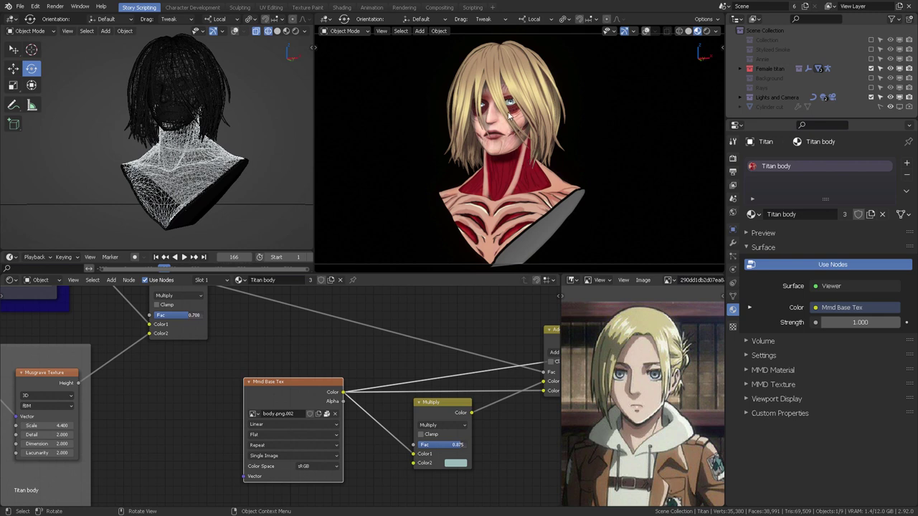
- Restore the Mix Shader as the surface output of the Titan body material
{"action": "middle_click_drag", "start_coordinate": [436, 389], "coordinate": [367, 396]}
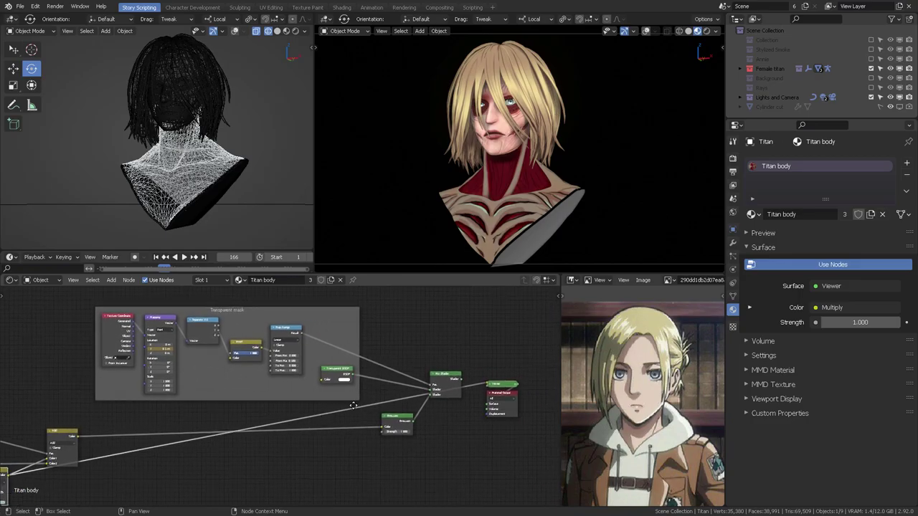
{"action": "scroll", "coordinate": [373, 397], "scroll_direction": "up", "scroll_amount": 3}
{"action": "middle_click_drag", "start_coordinate": [385, 394], "coordinate": [370, 410]}
{"action": "left_click", "coordinate": [389, 402], "text": "ctrl+shift"}
{"action": "middle_click_drag", "start_coordinate": [381, 353], "coordinate": [348, 328]}
- Reveal more of the timeline and raise the Mapping node's Y location in the Transparent mask frame
{"action": "middle_click_drag", "start_coordinate": [189, 307], "coordinate": [478, 346]}
{"action": "scroll", "coordinate": [390, 366], "scroll_direction": "up", "scroll_amount": 3}
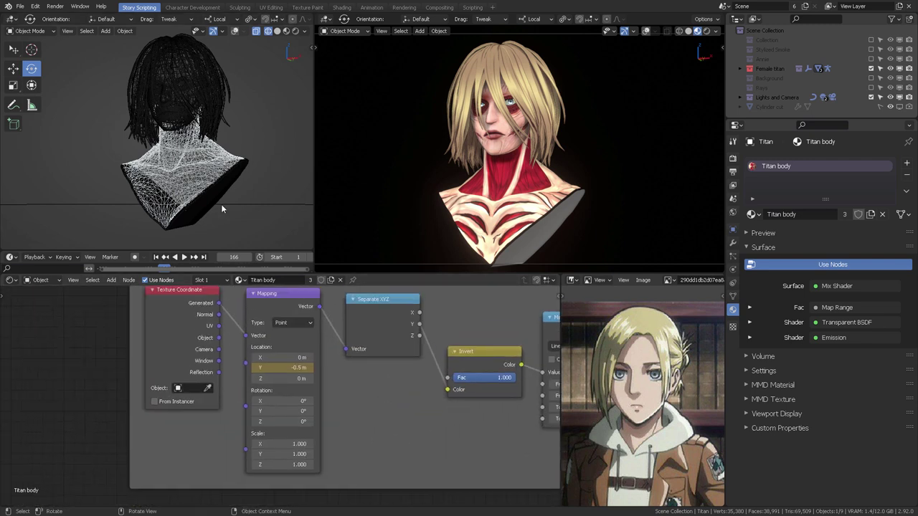
{"action": "left_click_drag", "start_coordinate": [107, 251], "coordinate": [107, 226]}
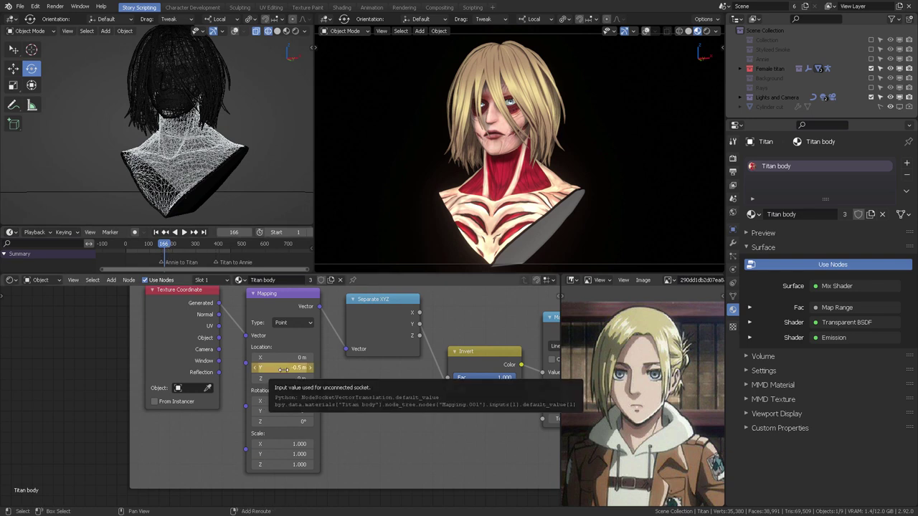
{"action": "left_click_drag", "start_coordinate": [284, 369], "coordinate": [379, 368]}
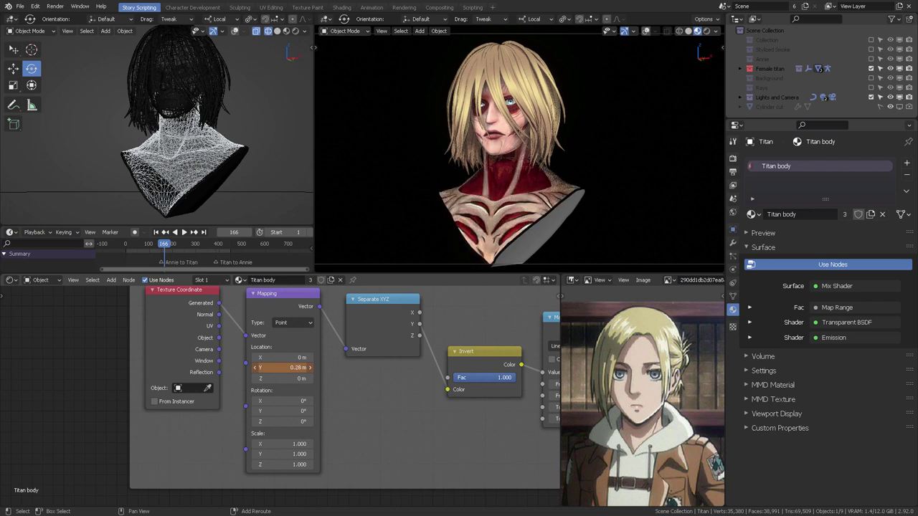
{"action": "left_click_drag", "start_coordinate": [283, 367], "coordinate": [294, 367]}
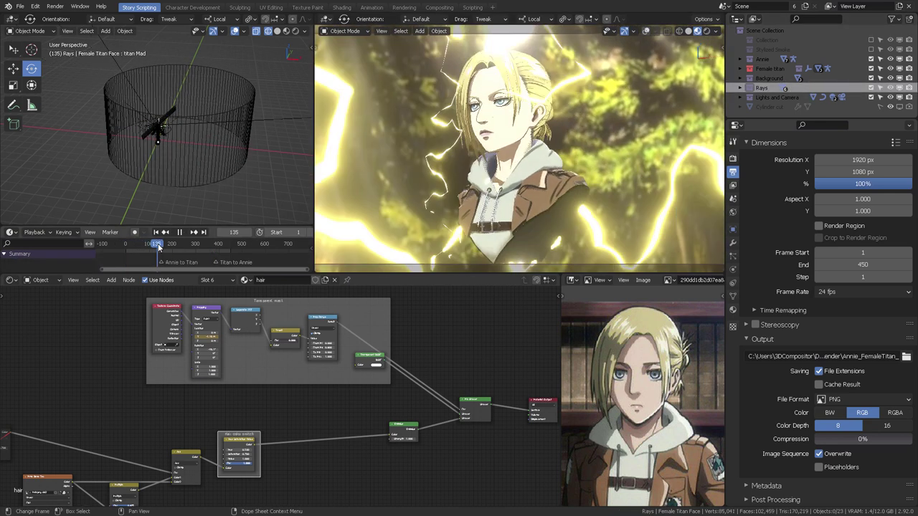
- Play the Annie-to-Titan transition up to frame 150, zoom in on the character in the perspective viewport, and play it backwards
{"action": "left_click_drag", "start_coordinate": [163, 248], "coordinate": [163, 249]}
{"action": "key", "text": "space"}
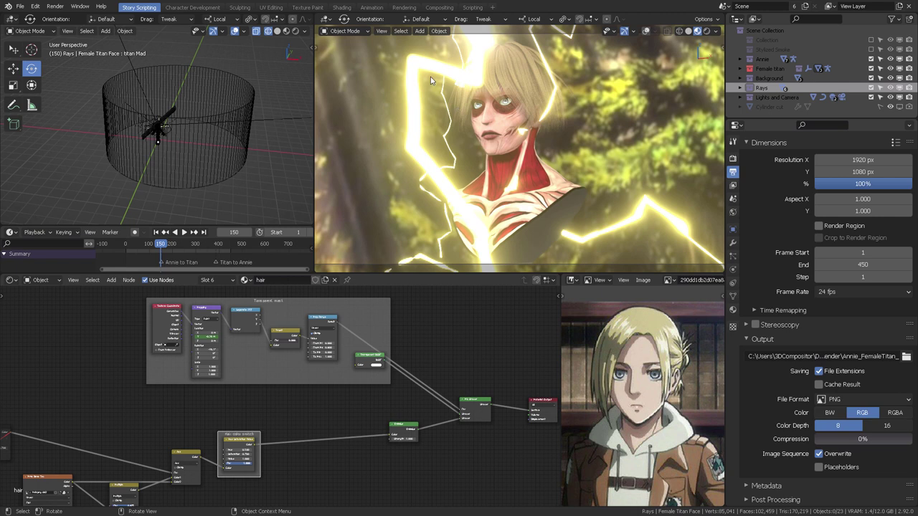
{"action": "middle_click_drag", "start_coordinate": [192, 138], "coordinate": [155, 100]}
{"action": "scroll", "coordinate": [232, 119], "scroll_direction": "up", "scroll_amount": 7}
{"action": "scroll", "coordinate": [155, 100], "scroll_direction": "up", "scroll_amount": 3}
{"action": "middle_click_drag", "start_coordinate": [162, 143], "coordinate": [239, 165], "text": "shift"}
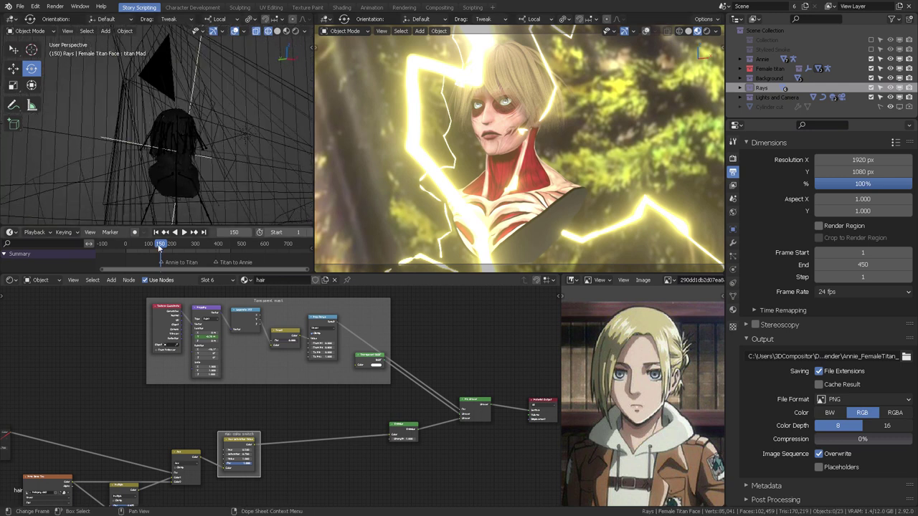
{"action": "key", "text": "shift+ctrl+space"}
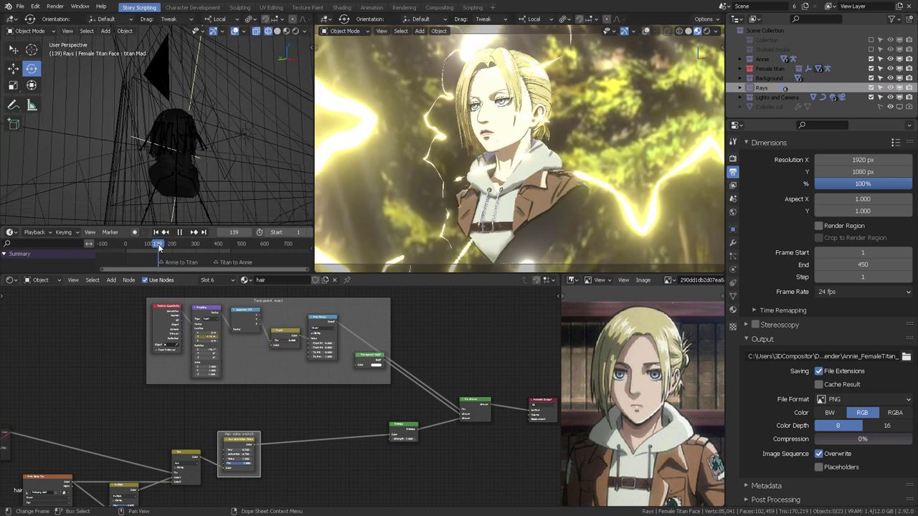
{"action": "key", "text": "space"}
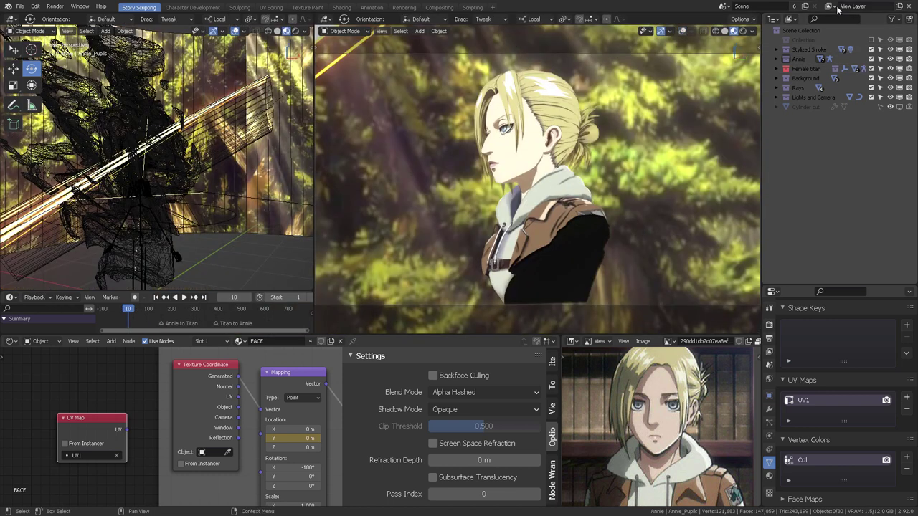
- Check the view layer list and switch the shader node editor to the Compositor
{"action": "left_click", "coordinate": [830, 6]}
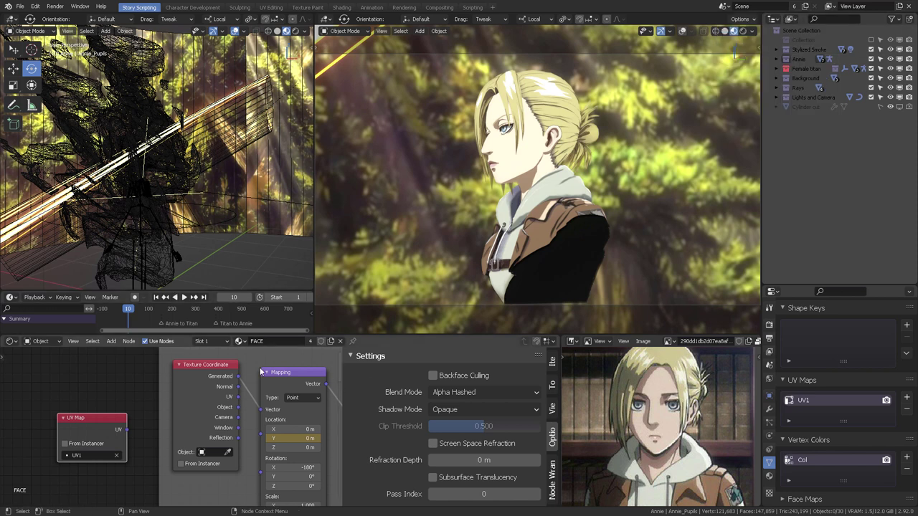
{"action": "left_click", "coordinate": [12, 342]}
{"action": "left_click", "coordinate": [33, 411]}
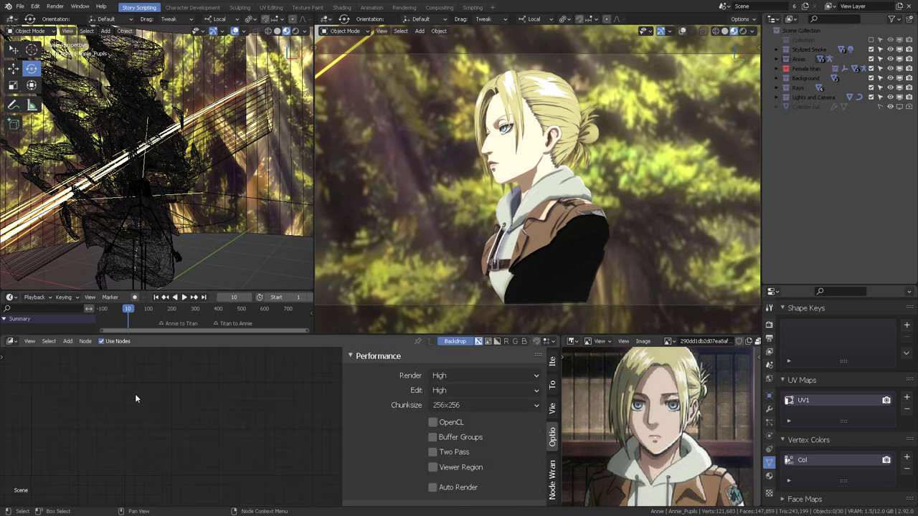
- Expand the compositor to the full window with all nodes in view and move the node group clear of the Background layer's file output node
{"action": "key", "text": "n"}
{"action": "key", "text": "Home"}
{"action": "key", "text": "ctrl+space"}
{"action": "scroll", "coordinate": [455, 276], "scroll_direction": "up", "scroll_amount": 4}
{"action": "middle_click_drag", "start_coordinate": [419, 197], "coordinate": [538, 267]}
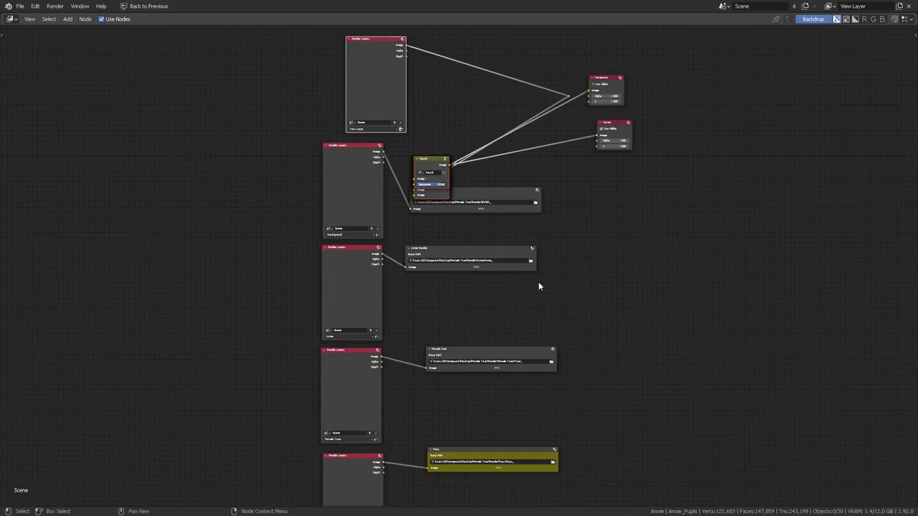
{"action": "scroll", "coordinate": [444, 263], "scroll_direction": "up", "scroll_amount": 15}
{"action": "middle_click_drag", "start_coordinate": [408, 167], "coordinate": [393, 372]}
{"action": "scroll", "coordinate": [393, 373], "scroll_direction": "down", "scroll_amount": 4}
{"action": "left_click_drag", "start_coordinate": [416, 174], "coordinate": [574, 61]}
- Examine the Render Layers and File Output node pairs of the Annie, Female Titan and Rays layers, and return to the multi-editor layout
{"action": "left_click_drag", "start_coordinate": [503, 255], "coordinate": [474, 249]}
{"action": "middle_click_drag", "start_coordinate": [534, 436], "coordinate": [499, 302]}
{"action": "left_click_drag", "start_coordinate": [506, 279], "coordinate": [492, 280]}
{"action": "middle_click_drag", "start_coordinate": [527, 384], "coordinate": [524, 241]}
{"action": "scroll", "coordinate": [525, 242], "scroll_direction": "down", "scroll_amount": 3}
{"action": "middle_click_drag", "start_coordinate": [537, 291], "coordinate": [521, 177]}
{"action": "middle_click_drag", "start_coordinate": [482, 391], "coordinate": [442, 212]}
{"action": "scroll", "coordinate": [434, 277], "scroll_direction": "up", "scroll_amount": 4}
{"action": "middle_click_drag", "start_coordinate": [335, 416], "coordinate": [370, 327]}
{"action": "scroll", "coordinate": [468, 403], "scroll_direction": "down", "scroll_amount": 2}
{"action": "middle_click_drag", "start_coordinate": [469, 307], "coordinate": [463, 305]}
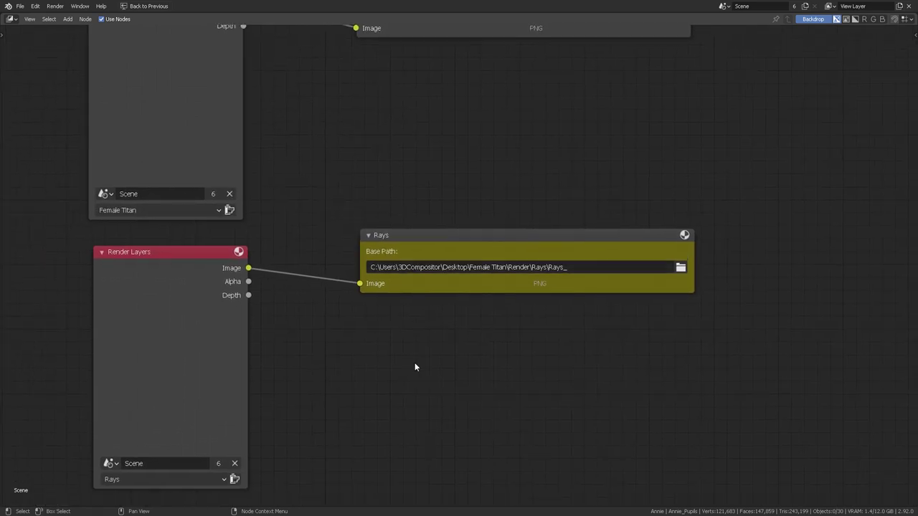
{"action": "scroll", "coordinate": [439, 388], "scroll_direction": "down", "scroll_amount": 3}
{"action": "middle_click_drag", "start_coordinate": [439, 384], "coordinate": [397, 318]}
{"action": "key", "text": "ctrl+space"}
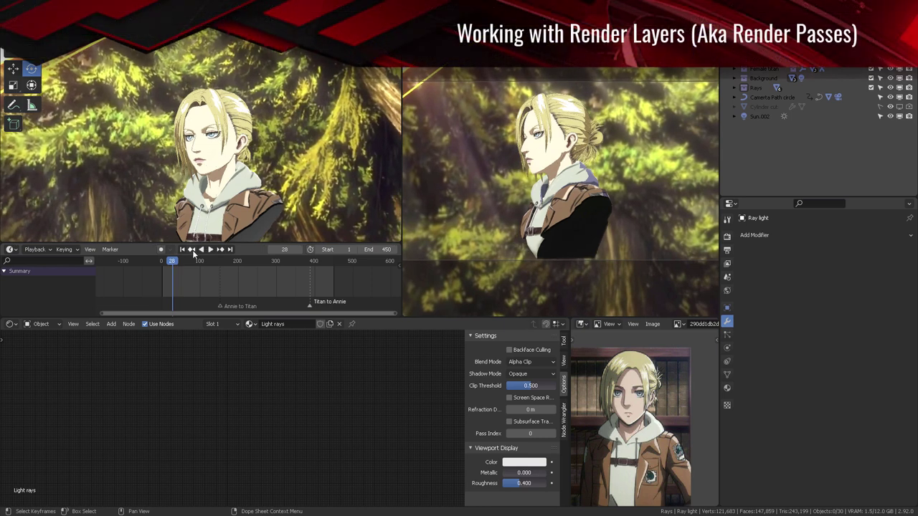
- Switch the shader editor to the Compositor, hide its sidebar and move the Exposure node slightly lower in the node tree
{"action": "left_click", "coordinate": [10, 324]}
{"action": "left_click", "coordinate": [29, 393]}
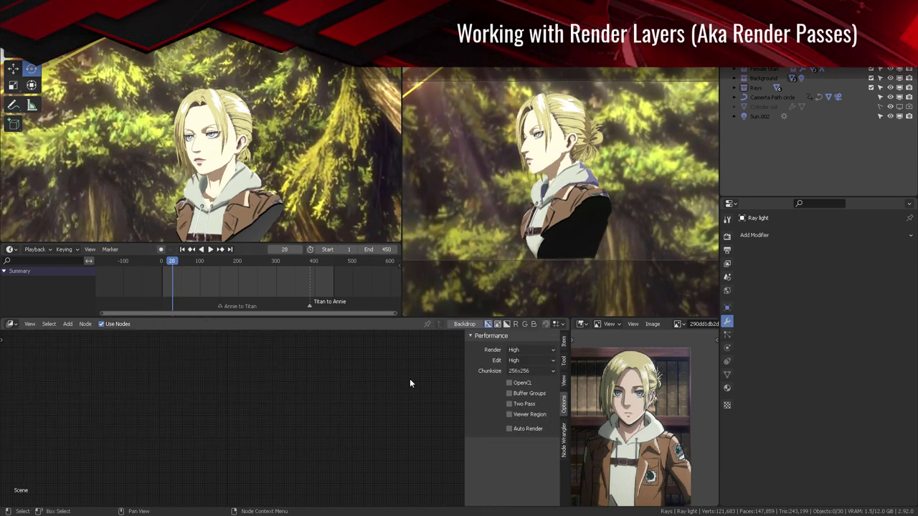
{"action": "key", "text": "n"}
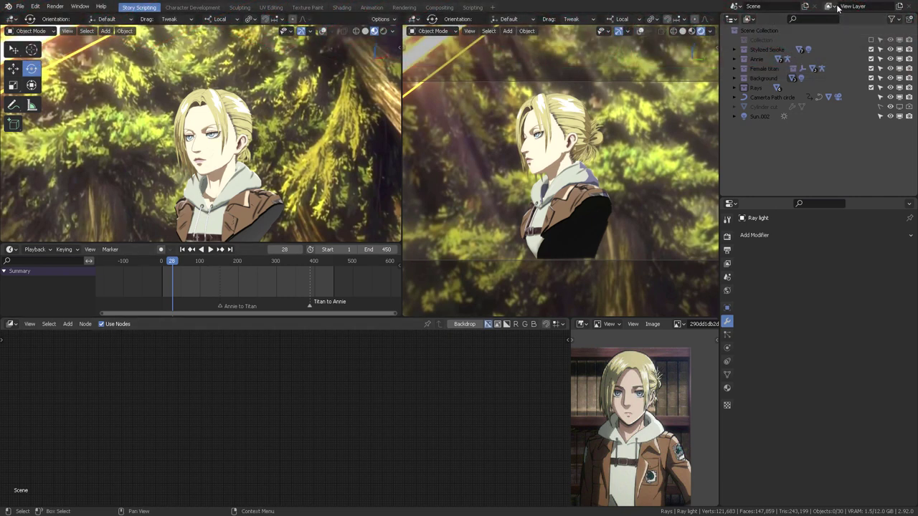
{"action": "key", "text": "Home"}
{"action": "scroll", "coordinate": [358, 398], "scroll_direction": "up", "scroll_amount": 9}
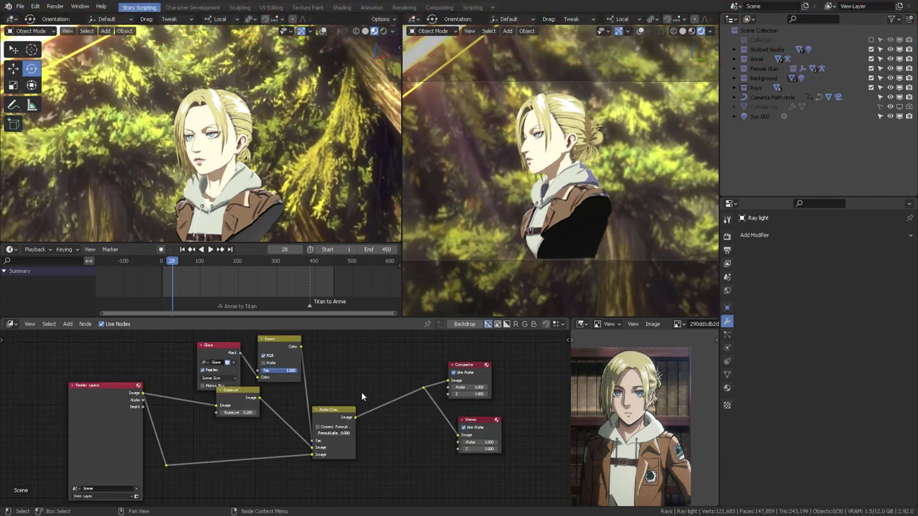
{"action": "middle_click_drag", "start_coordinate": [365, 391], "coordinate": [379, 395]}
{"action": "left_click_drag", "start_coordinate": [246, 396], "coordinate": [237, 423]}
{"action": "middle_click_drag", "start_coordinate": [388, 378], "coordinate": [358, 362]}
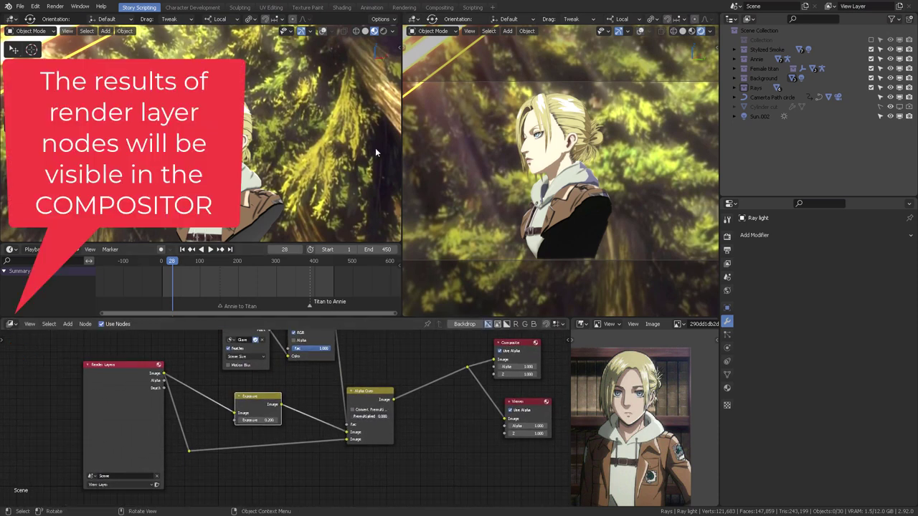
- Zoom in on the Render Layers node and compare its scene choices with the file's scene list
{"action": "mouse_move", "coordinate": [135, 384]}
{"action": "left_mouse_down"}
{"action": "mouse_move", "coordinate": [132, 400]}
{"action": "mouse_move", "coordinate": [137, 390]}
{"action": "left_mouse_up"}
{"action": "scroll", "coordinate": [137, 389], "scroll_direction": "up", "scroll_amount": 3}
{"action": "middle_click_drag", "start_coordinate": [151, 414], "coordinate": [378, 469]}
{"action": "middle_click_drag", "start_coordinate": [245, 436], "coordinate": [256, 383]}
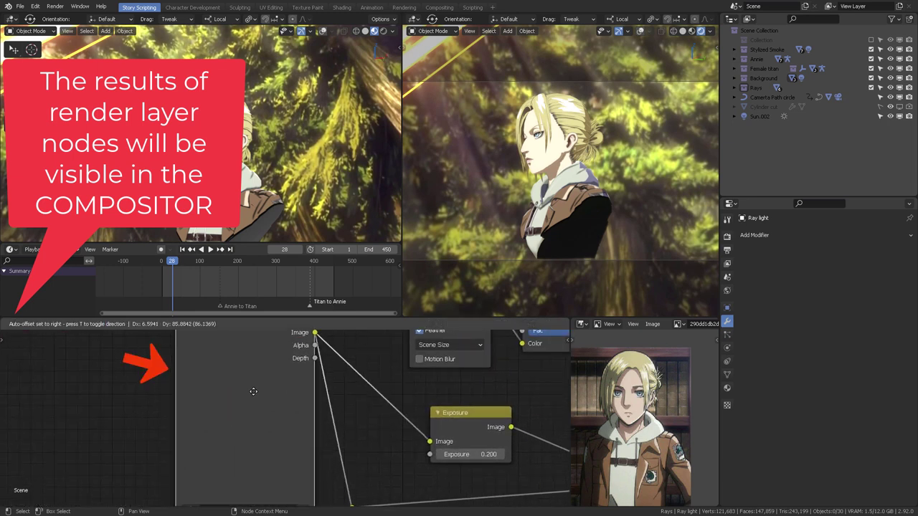
{"action": "scroll", "coordinate": [256, 383], "scroll_direction": "down", "scroll_amount": 2}
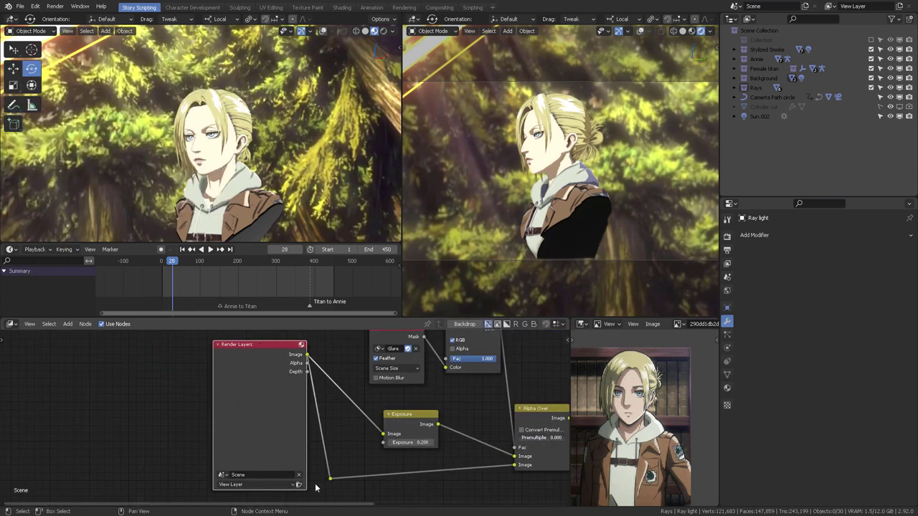
{"action": "scroll", "coordinate": [206, 461], "scroll_direction": "up", "scroll_amount": 1}
{"action": "middle_click_drag", "start_coordinate": [206, 460], "coordinate": [200, 392]}
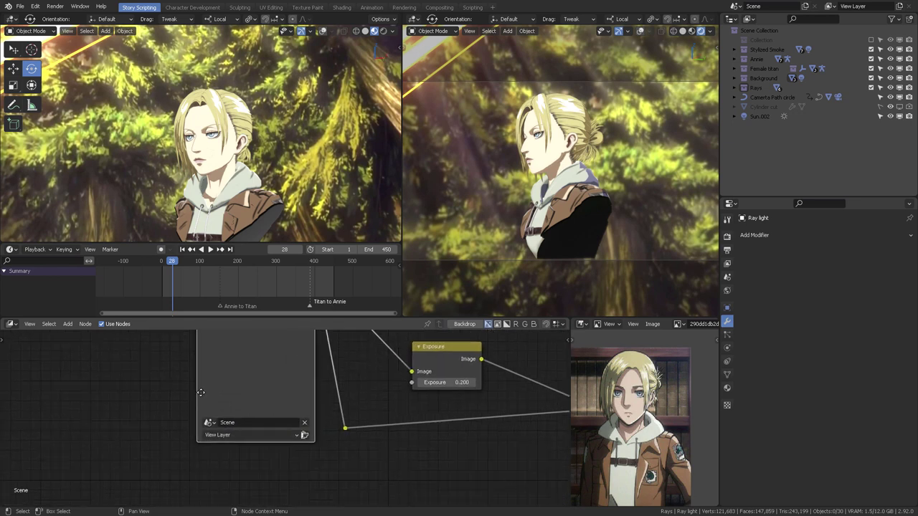
{"action": "scroll", "coordinate": [200, 393], "scroll_direction": "up", "scroll_amount": 3}
{"action": "left_click", "coordinate": [152, 424]}
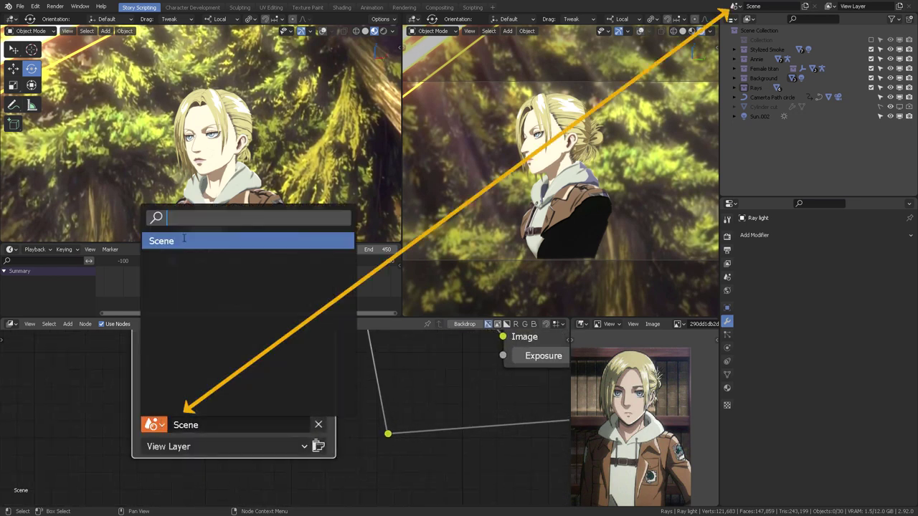
{"action": "left_click", "coordinate": [736, 6]}
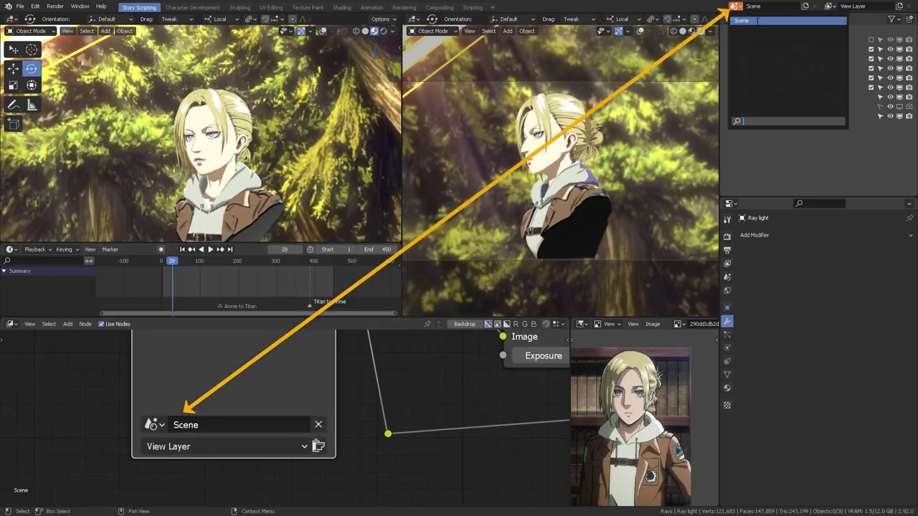
{"action": "left_click", "coordinate": [759, 21]}
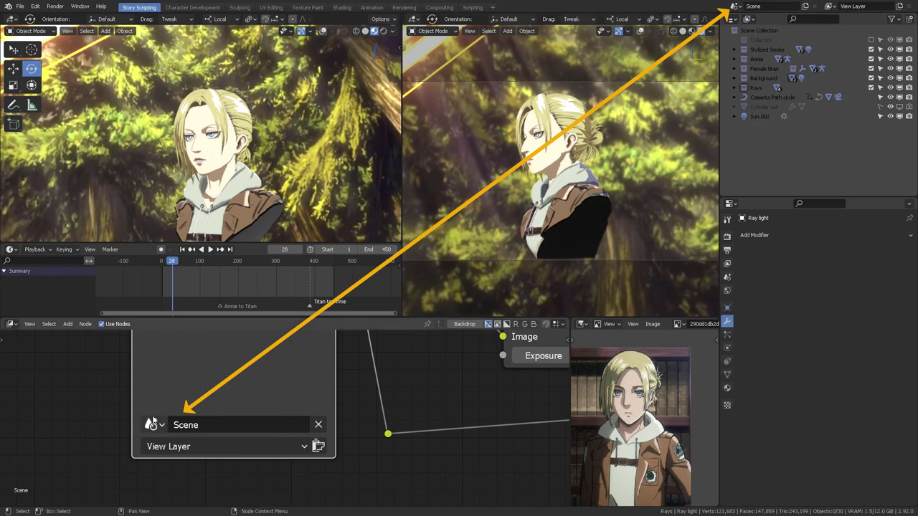
- Compare the Render Layers node's view layer choices with the scene's view layer list
{"action": "left_click", "coordinate": [239, 448]}
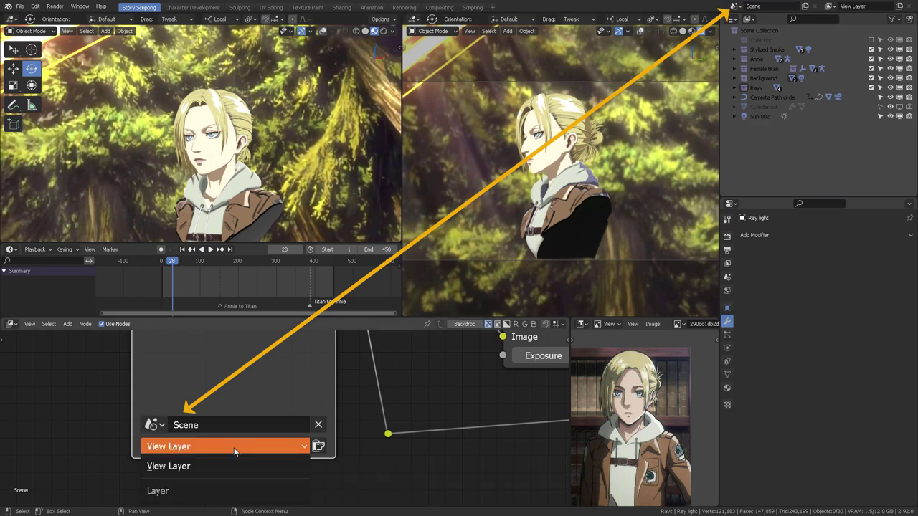
{"action": "left_click", "coordinate": [172, 466]}
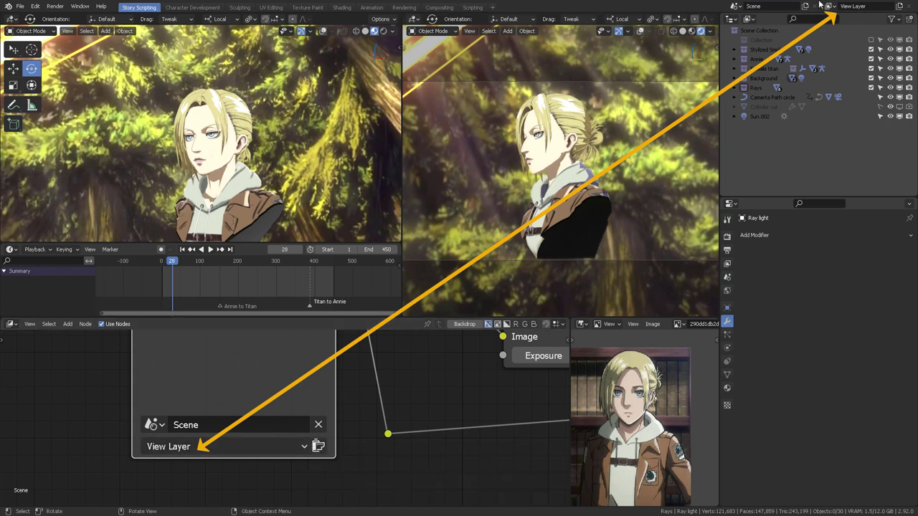
{"action": "left_click", "coordinate": [832, 6]}
{"action": "left_click", "coordinate": [823, 13]}
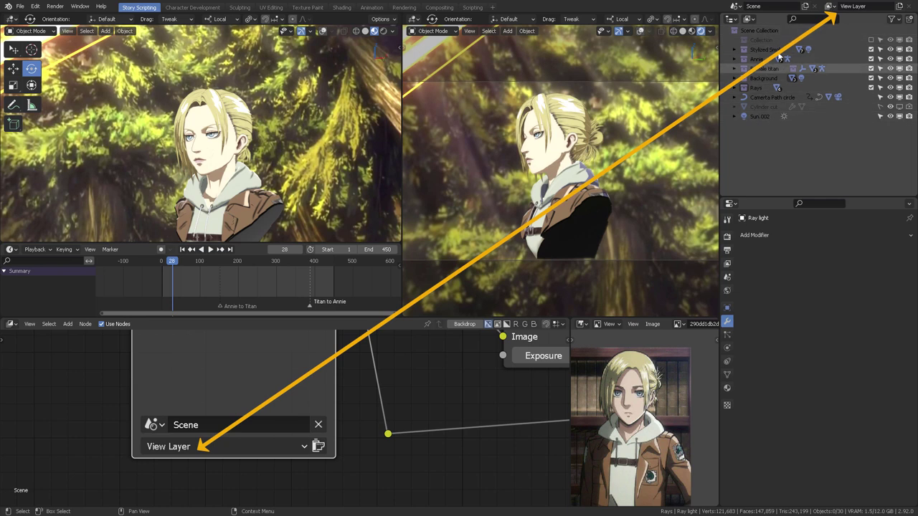
- Render the current frame 28 and inspect the rendered image
{"action": "scroll", "coordinate": [380, 390], "scroll_direction": "down", "scroll_amount": 3}
{"action": "scroll", "coordinate": [381, 390], "scroll_direction": "down", "scroll_amount": 2}
{"action": "middle_click_drag", "start_coordinate": [381, 390], "coordinate": [301, 399]}
{"action": "scroll", "coordinate": [359, 425], "scroll_direction": "down", "scroll_amount": 2}
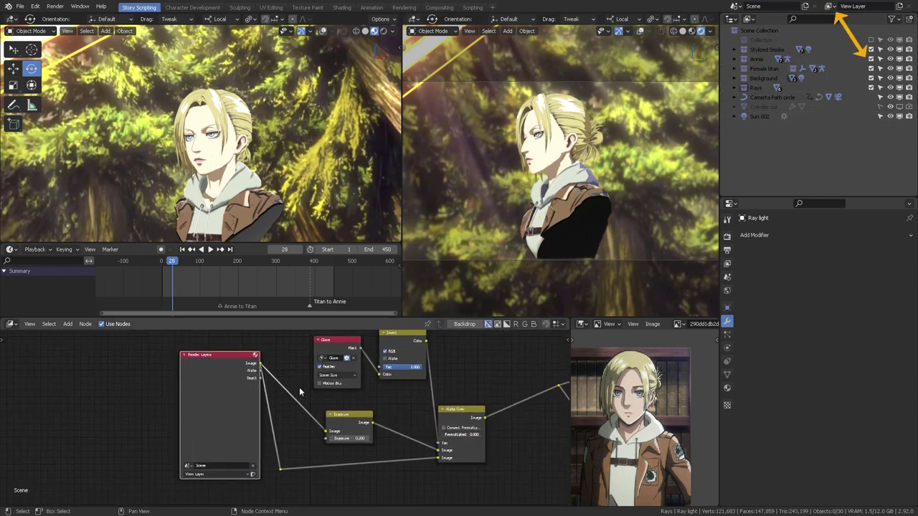
{"action": "key", "text": "F12"}
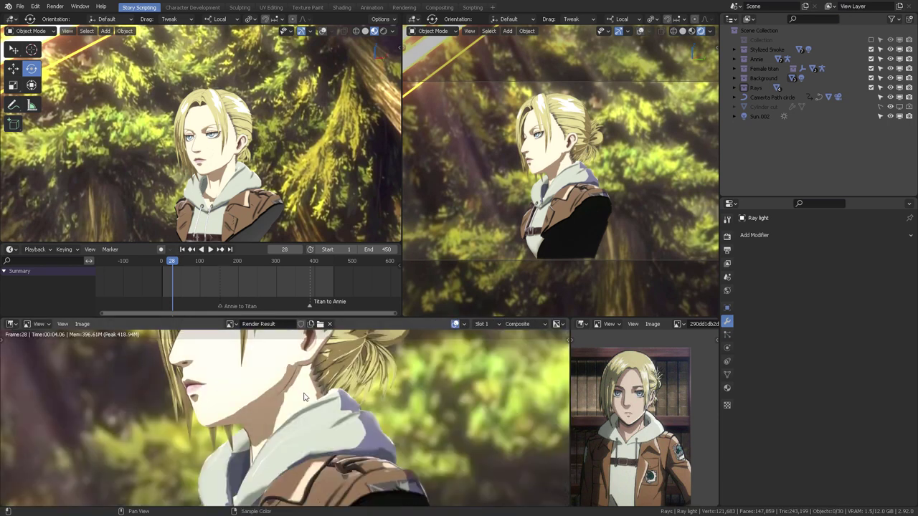
{"action": "scroll", "coordinate": [306, 393], "scroll_direction": "down", "scroll_amount": 3}
{"action": "middle_click_drag", "start_coordinate": [330, 387], "coordinate": [357, 401]}
{"action": "scroll", "coordinate": [355, 401], "scroll_direction": "up", "scroll_amount": 5}
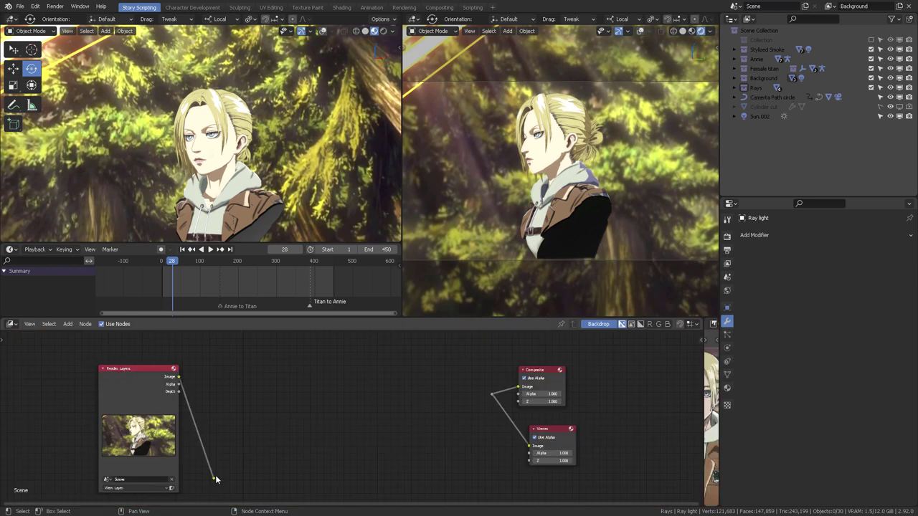
- Move the Composite and Viewer nodes close to the Render Layers node and link its Image output to their shared reroute
{"action": "left_click_drag", "start_coordinate": [218, 479], "coordinate": [456, 386]}
{"action": "key", "text": "g"}
{"action": "left_click_drag", "start_coordinate": [380, 378], "coordinate": [248, 394]}
{"action": "left_click_drag", "start_coordinate": [376, 387], "coordinate": [376, 388]}
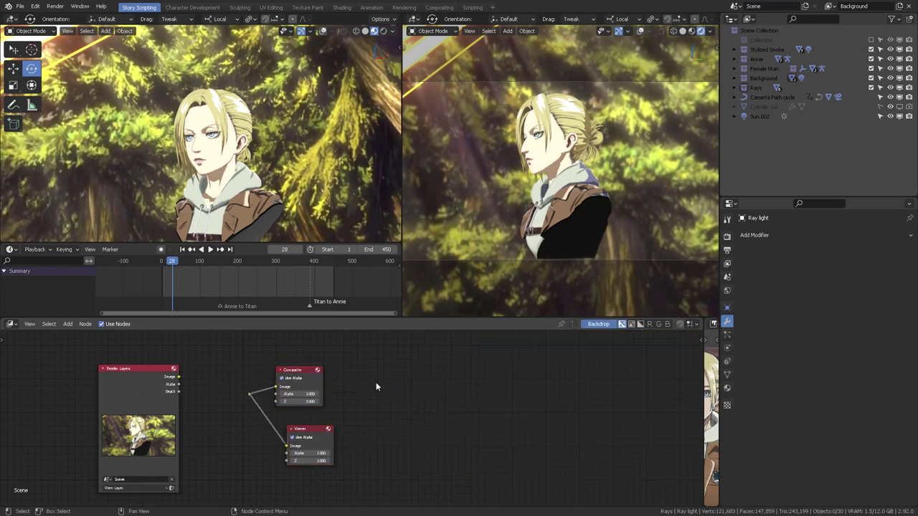
{"action": "left_click_drag", "start_coordinate": [181, 376], "coordinate": [249, 394]}
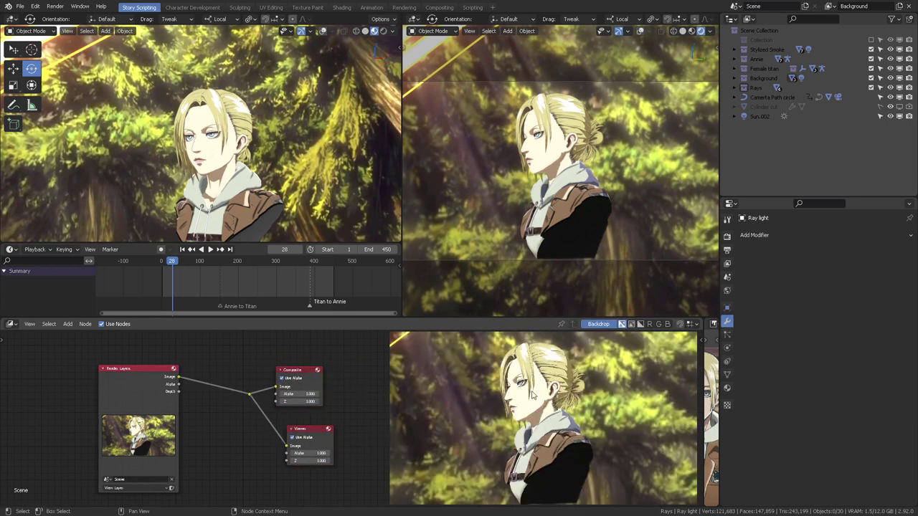
- Enlarge the compositor area, duplicate the Render Layers node below the original and set the copy's view layer to Background
{"action": "scroll", "coordinate": [181, 399], "scroll_direction": "up", "scroll_amount": 3}
{"action": "left_click_drag", "start_coordinate": [259, 318], "coordinate": [266, 292]}
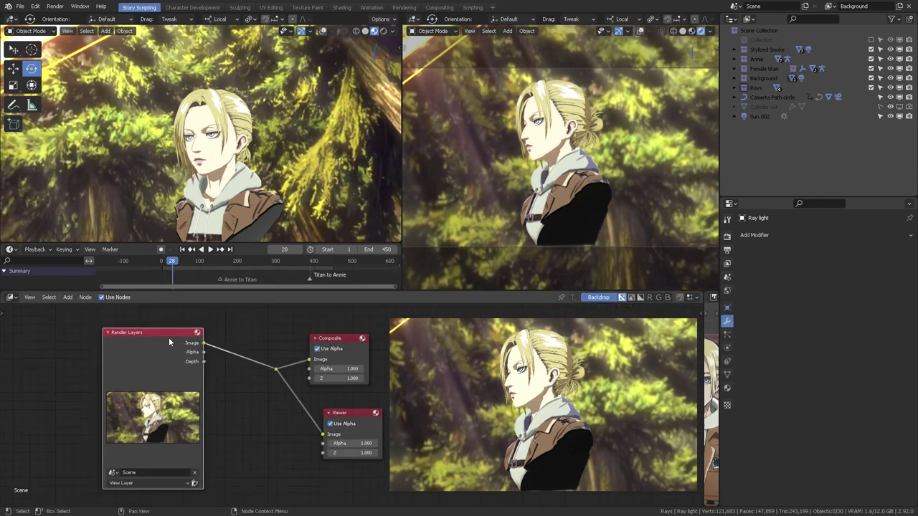
{"action": "left_click_drag", "start_coordinate": [185, 339], "coordinate": [194, 338]}
{"action": "middle_click_drag", "start_coordinate": [252, 421], "coordinate": [270, 391]}
{"action": "scroll", "coordinate": [315, 415], "scroll_direction": "down", "scroll_amount": 3}
{"action": "key", "text": "shift+d"}
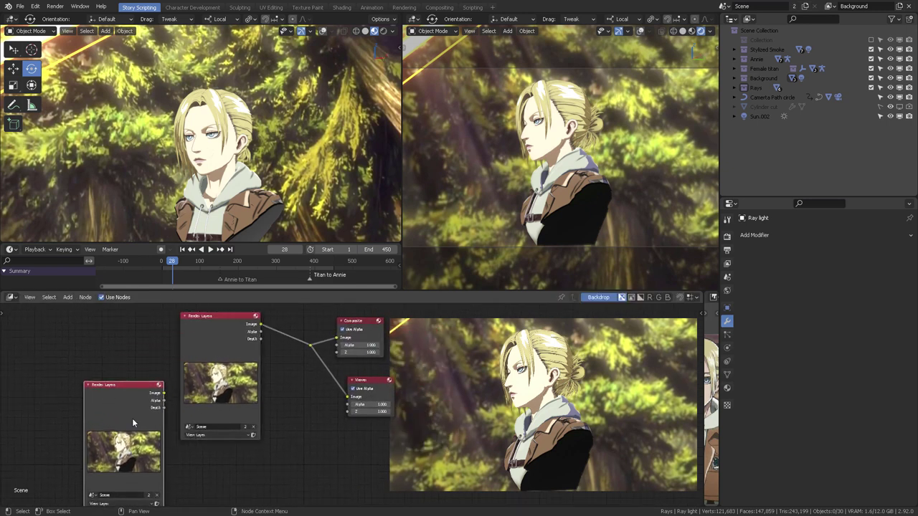
{"action": "middle_click_drag", "start_coordinate": [148, 433], "coordinate": [219, 385]}
{"action": "left_click_drag", "start_coordinate": [220, 384], "coordinate": [312, 454]}
{"action": "scroll", "coordinate": [365, 432], "scroll_direction": "up", "scroll_amount": 6}
{"action": "middle_click_drag", "start_coordinate": [365, 432], "coordinate": [406, 355]}
{"action": "middle_click_drag", "start_coordinate": [391, 445], "coordinate": [374, 400]}
{"action": "left_click", "coordinate": [307, 459]}
{"action": "left_click", "coordinate": [236, 482]}
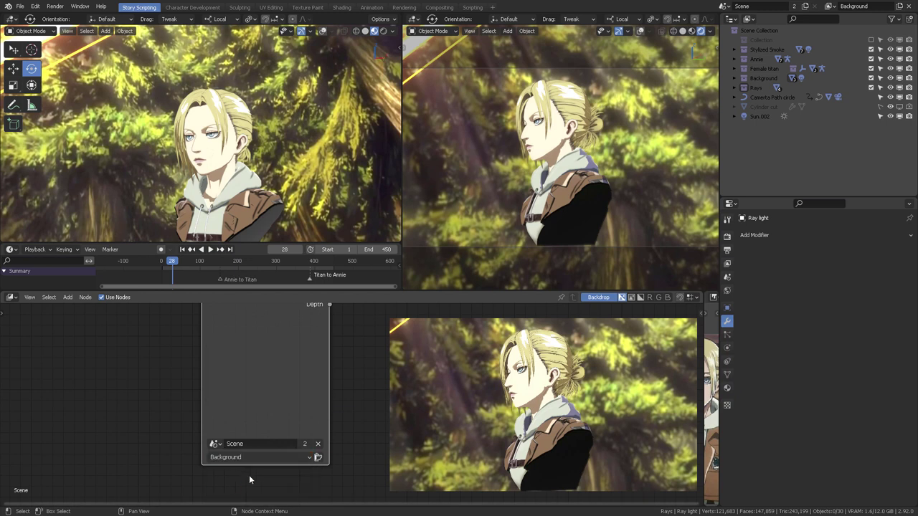
{"action": "middle_click_drag", "start_coordinate": [359, 354], "coordinate": [332, 412]}
{"action": "mouse_move", "coordinate": [270, 403]}
{"action": "left_mouse_down"}
{"action": "mouse_move", "coordinate": [239, 395]}
{"action": "mouse_move", "coordinate": [261, 401]}
{"action": "left_mouse_up"}
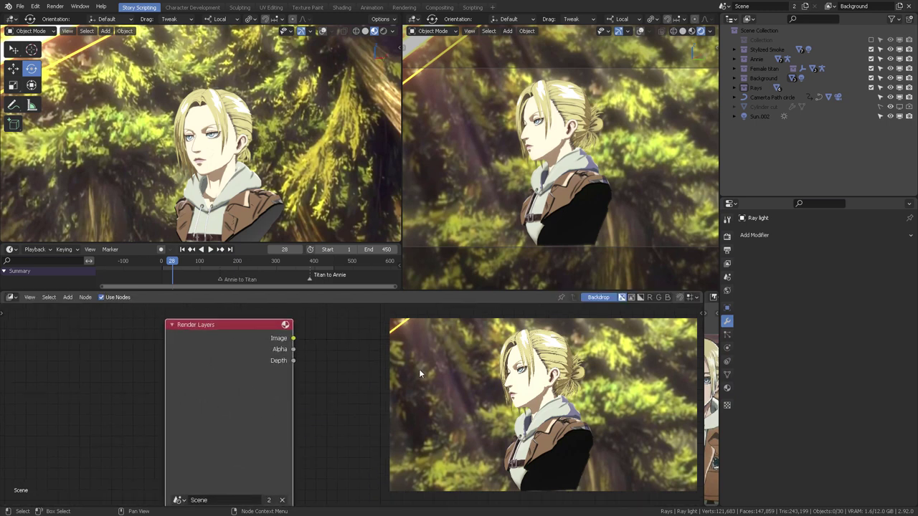
- Exclude the Female Titan, Annie and Stylized Smoke collections from the Background view layer
{"action": "left_click", "coordinate": [830, 6]}
{"action": "left_click", "coordinate": [755, 21]}
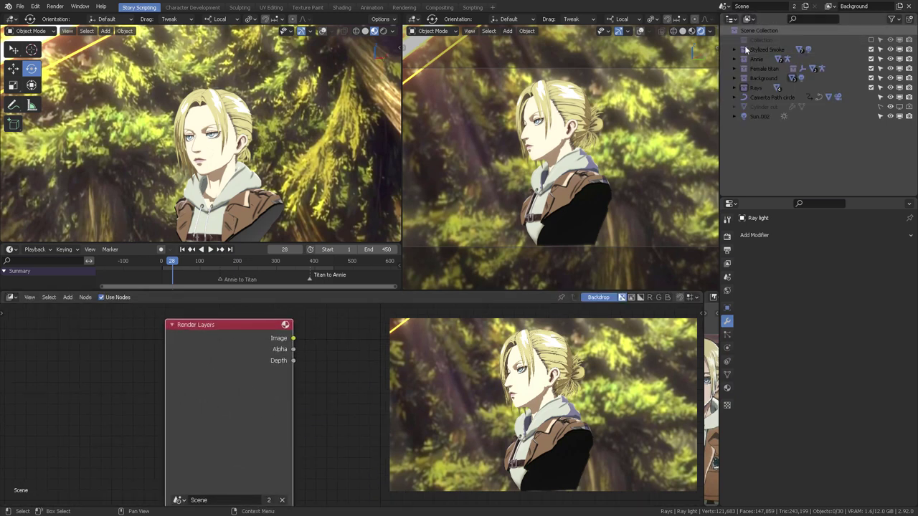
{"action": "left_click", "coordinate": [871, 88]}
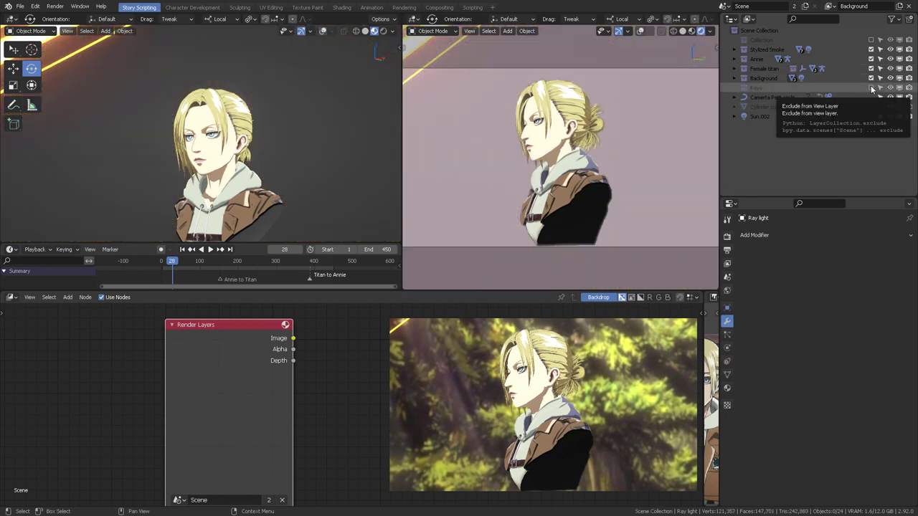
{"action": "left_click", "coordinate": [871, 88]}
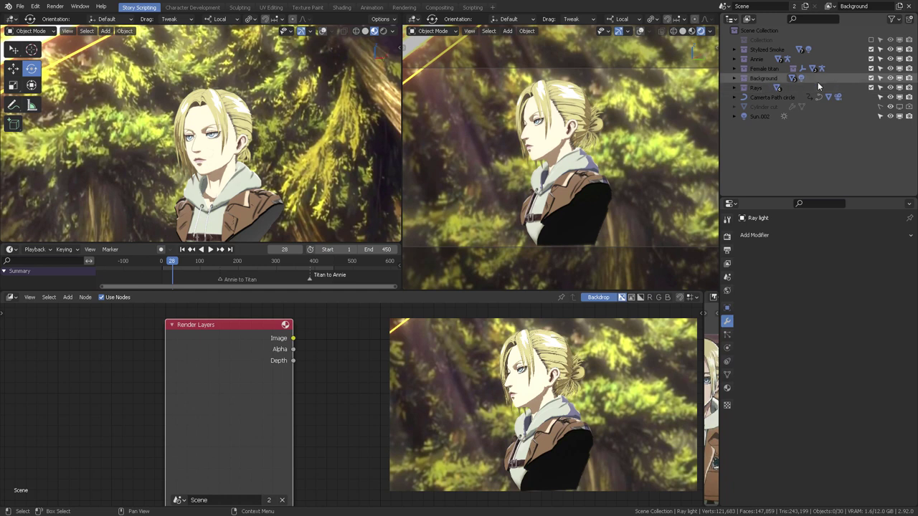
{"action": "left_click", "coordinate": [870, 68]}
{"action": "left_click", "coordinate": [871, 59]}
{"action": "left_click_drag", "start_coordinate": [871, 49], "coordinate": [872, 47]}
{"action": "left_click", "coordinate": [734, 98]}
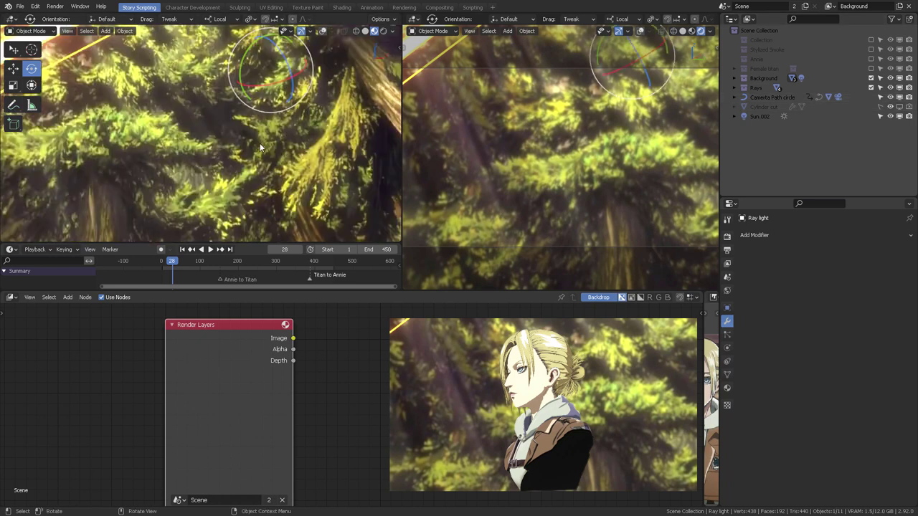
- Move the forest backdrop cylinder into the Background collection and check it by toggling that collection off and on
{"action": "middle_click_drag", "start_coordinate": [340, 45], "coordinate": [238, 132]}
{"action": "left_click", "coordinate": [176, 89]}
{"action": "key", "text": "m"}
{"action": "left_click", "coordinate": [159, 160]}
{"action": "key", "text": "alt+a"}
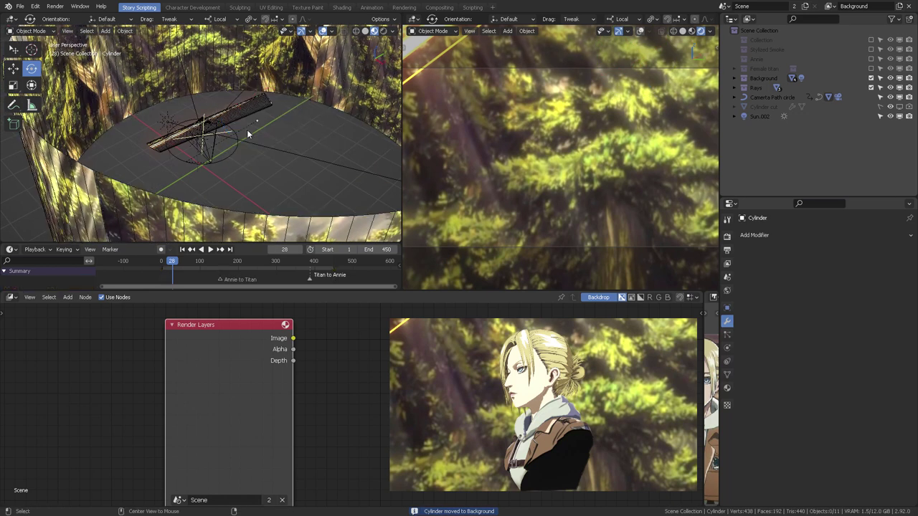
{"action": "left_click", "coordinate": [871, 77]}
{"action": "left_click", "coordinate": [872, 77]}
- Move the Ray light object into the Rays collection and save the file
{"action": "left_click", "coordinate": [871, 87]}
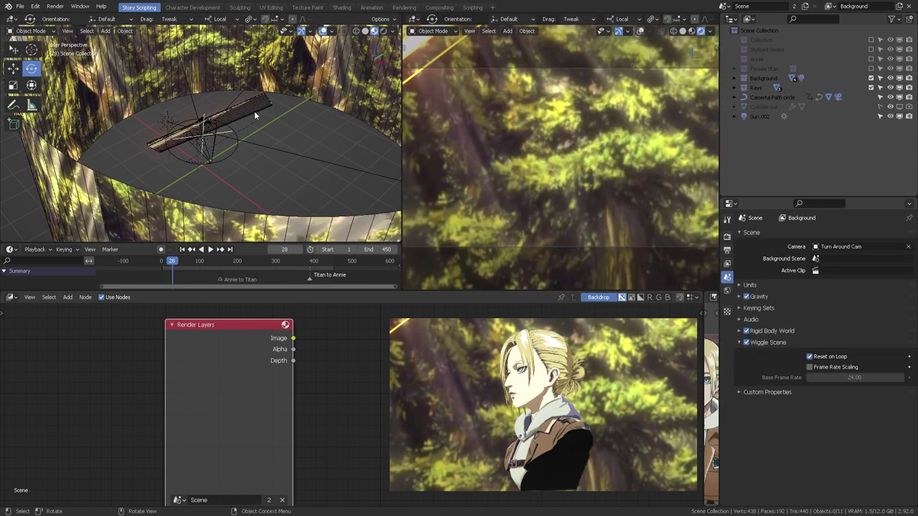
{"action": "left_click", "coordinate": [253, 111]}
{"action": "key", "text": "m"}
{"action": "left_click", "coordinate": [252, 111]}
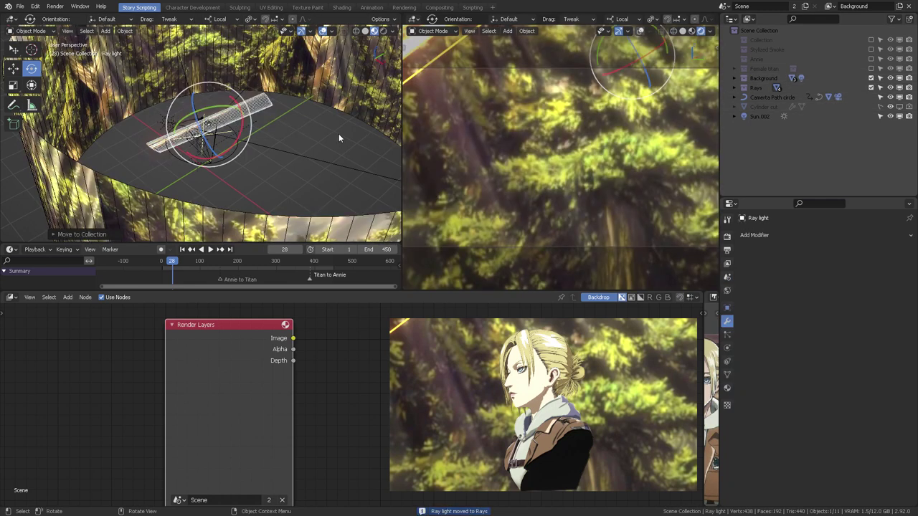
{"action": "key", "text": "ctrl+s"}
- Exclude the Rays collection from the Background view layer and select the Background collection
{"action": "left_click", "coordinate": [871, 87]}
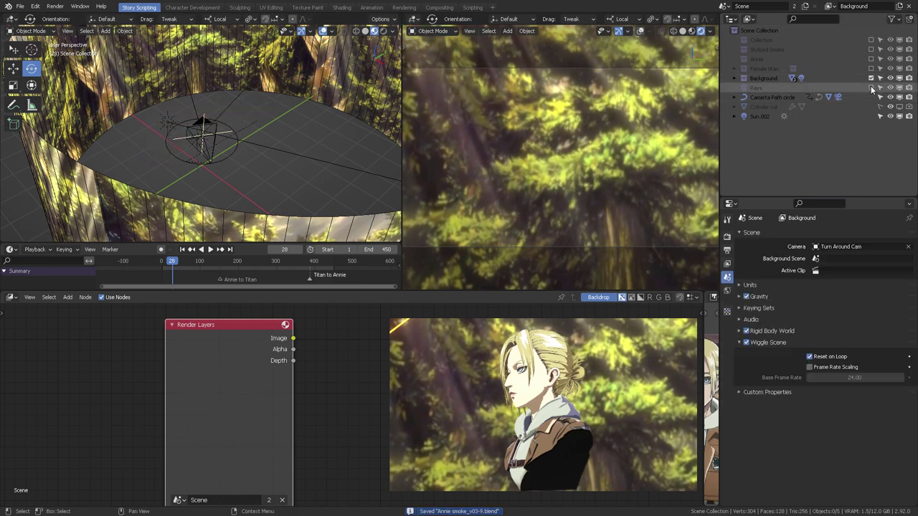
{"action": "left_click", "coordinate": [767, 79]}
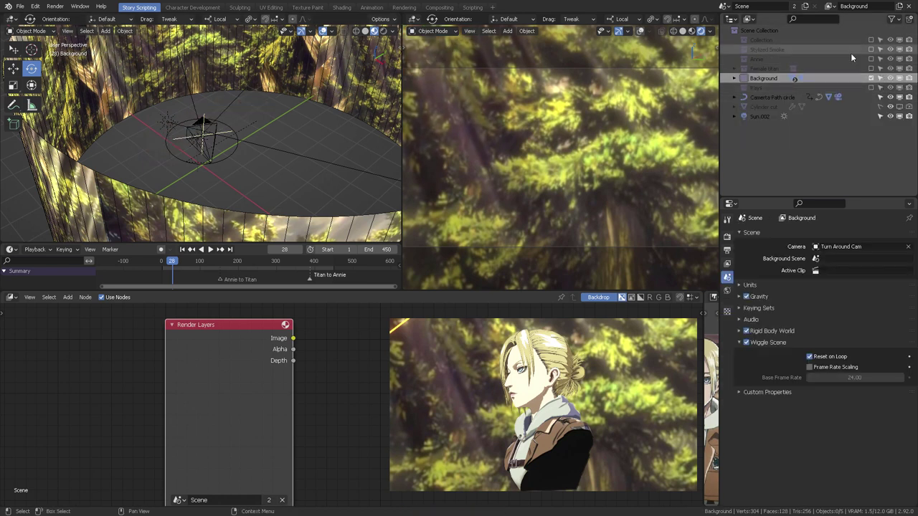
{"action": "middle_click_drag", "start_coordinate": [345, 419], "coordinate": [306, 423]}
{"action": "scroll", "coordinate": [340, 381], "scroll_direction": "down", "scroll_amount": 3}
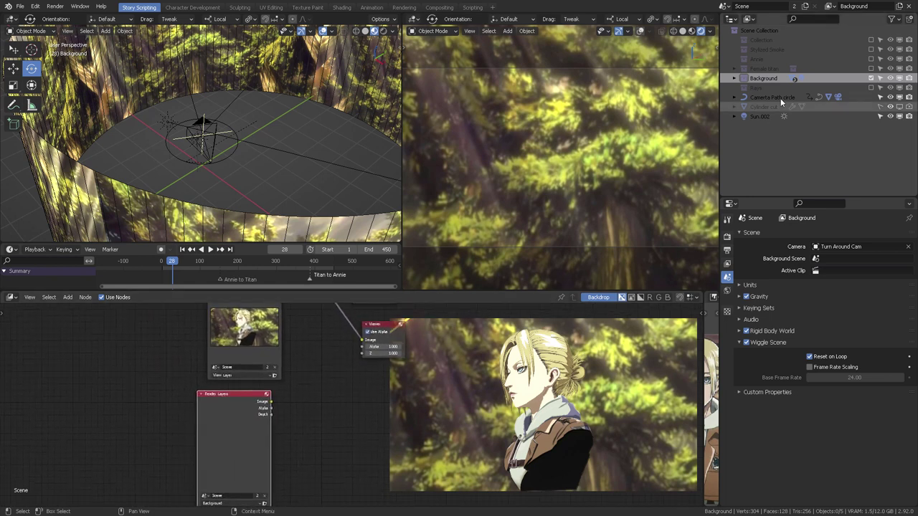
- Enlarge the compositor and position the Background Render Layers node beneath the View Layer one
{"action": "left_click", "coordinate": [830, 6]}
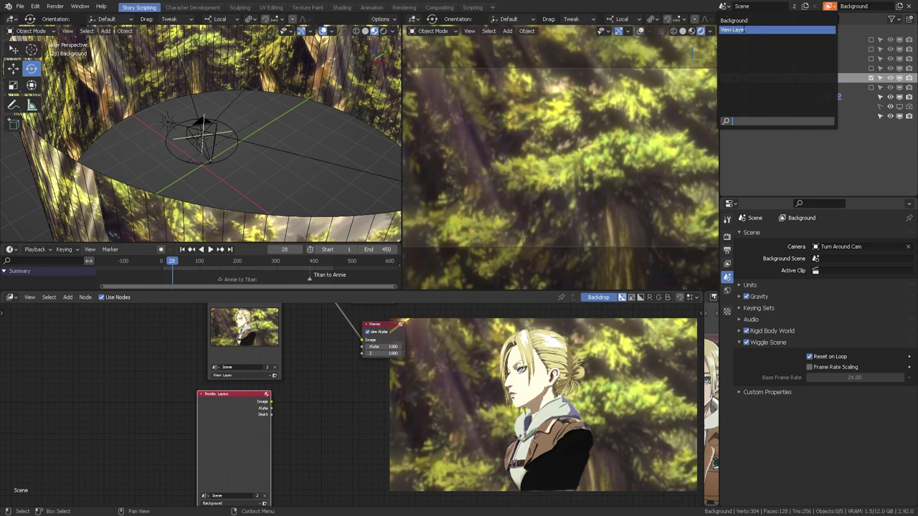
{"action": "left_click", "coordinate": [736, 20]}
{"action": "scroll", "coordinate": [303, 407], "scroll_direction": "down", "scroll_amount": 1}
{"action": "middle_click_drag", "start_coordinate": [312, 370], "coordinate": [290, 404]}
{"action": "scroll", "coordinate": [303, 411], "scroll_direction": "down", "scroll_amount": 1}
{"action": "scroll", "coordinate": [285, 427], "scroll_direction": "down", "scroll_amount": 2}
{"action": "key", "text": "ctrl+space"}
{"action": "scroll", "coordinate": [485, 281], "scroll_direction": "up", "scroll_amount": 2}
{"action": "middle_click_drag", "start_coordinate": [486, 277], "coordinate": [417, 278]}
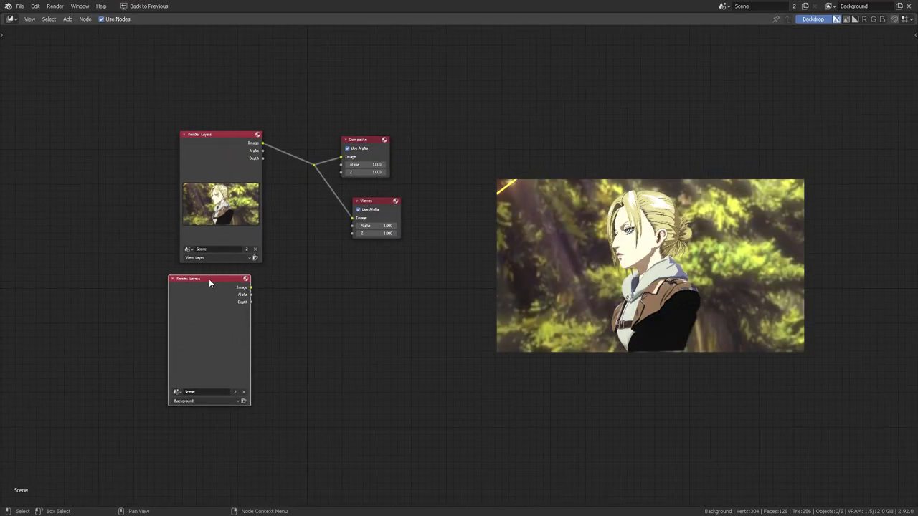
{"action": "scroll", "coordinate": [287, 280], "scroll_direction": "up", "scroll_amount": 3}
{"action": "left_click_drag", "start_coordinate": [147, 280], "coordinate": [117, 290]}
- Render the current frame and route the Background layer's image through the reroute to the Composite and Viewer nodes
{"action": "key", "text": "F12"}
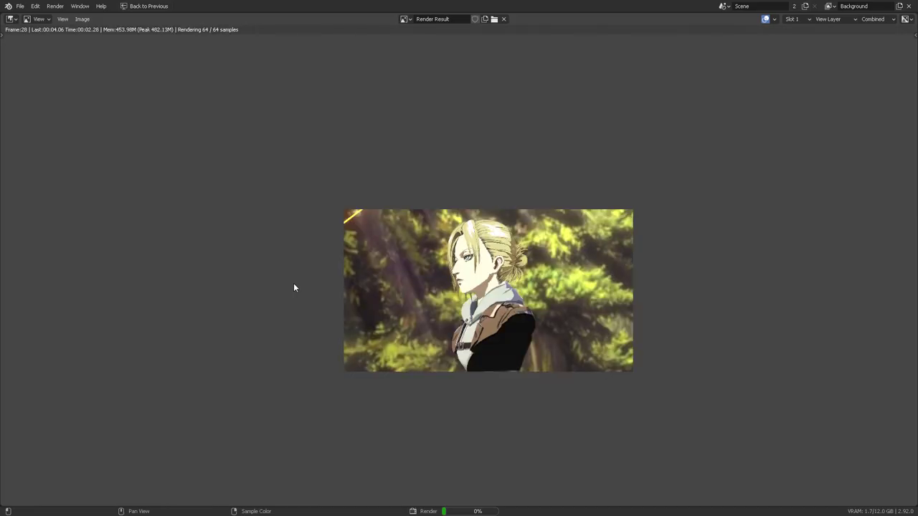
{"action": "key", "text": "Escape"}
{"action": "middle_click_drag", "start_coordinate": [345, 269], "coordinate": [390, 248]}
{"action": "left_click_drag", "start_coordinate": [246, 269], "coordinate": [330, 78]}
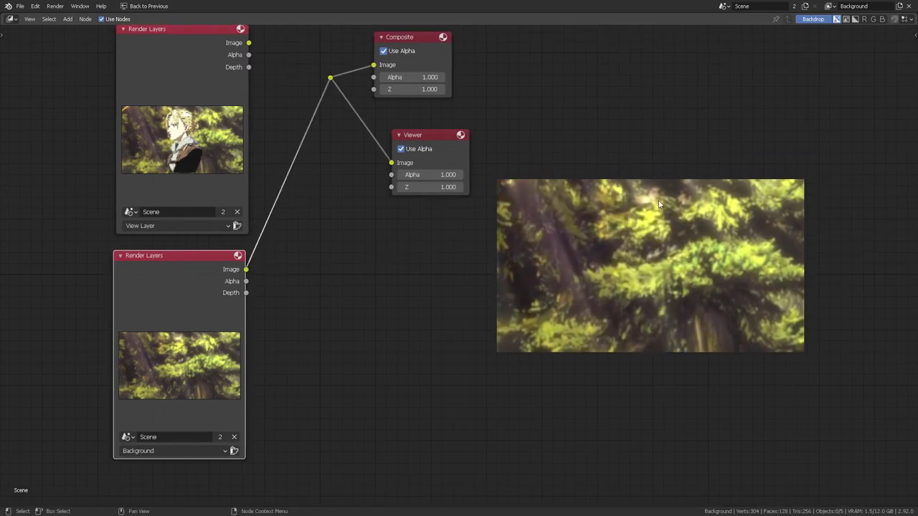
{"action": "left_click_drag", "start_coordinate": [172, 289], "coordinate": [174, 285]}
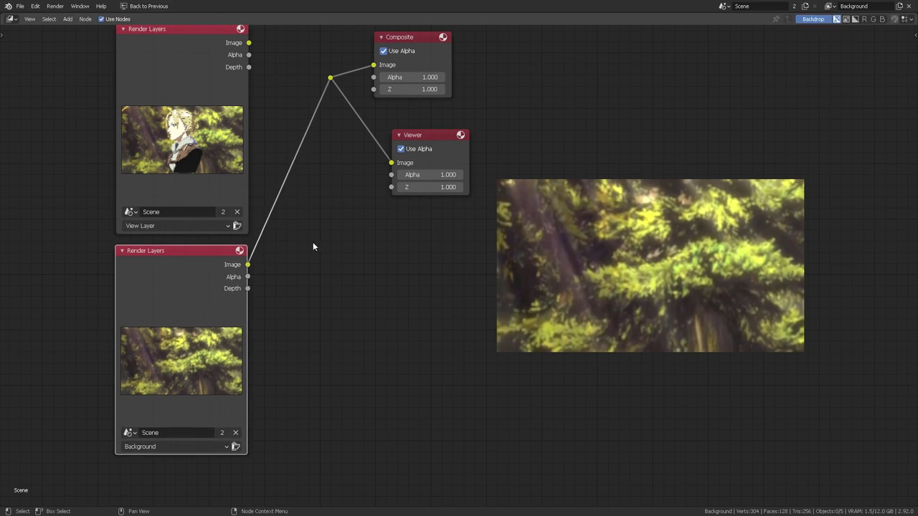
- Switch back to View Layer, add a new view layer copied from its settings and name it Annie
{"action": "key", "text": "ctrl+space"}
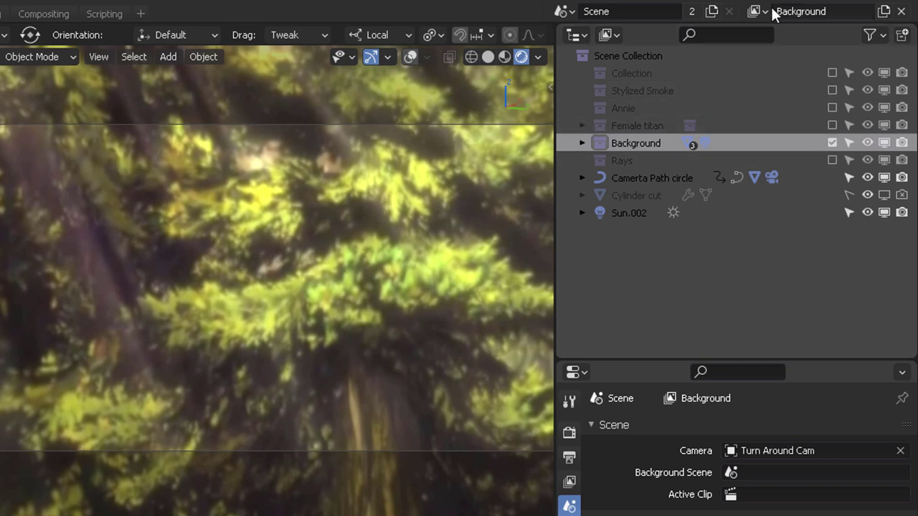
{"action": "left_click", "coordinate": [758, 12]}
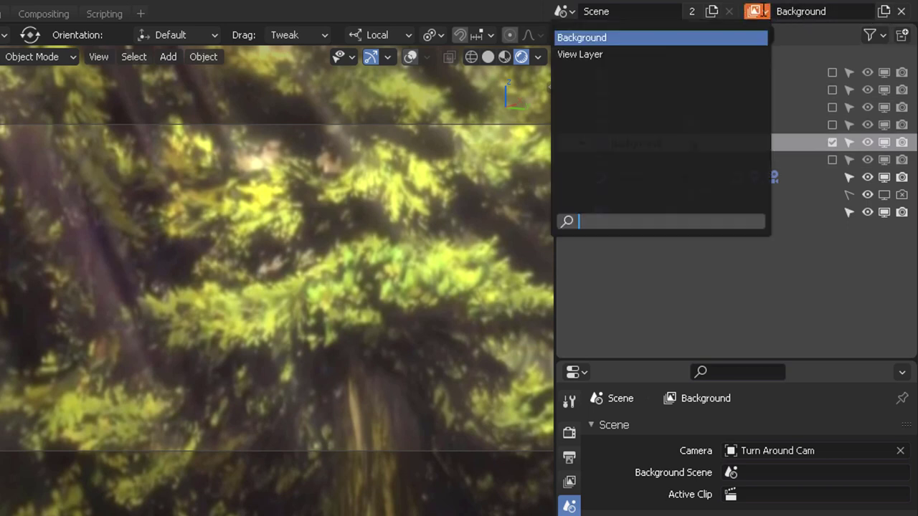
{"action": "left_click", "coordinate": [641, 55]}
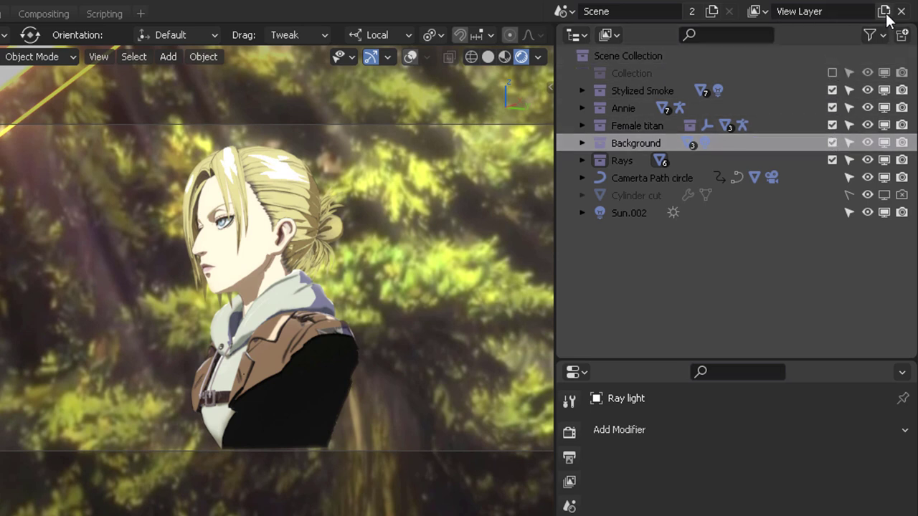
{"action": "left_click", "coordinate": [886, 12]}
{"action": "left_click", "coordinate": [813, 67]}
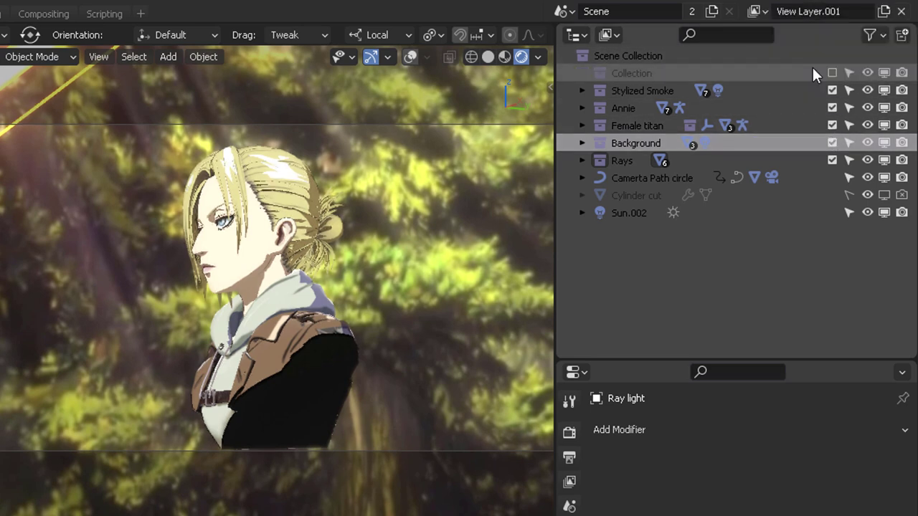
{"action": "left_click", "coordinate": [754, 12]}
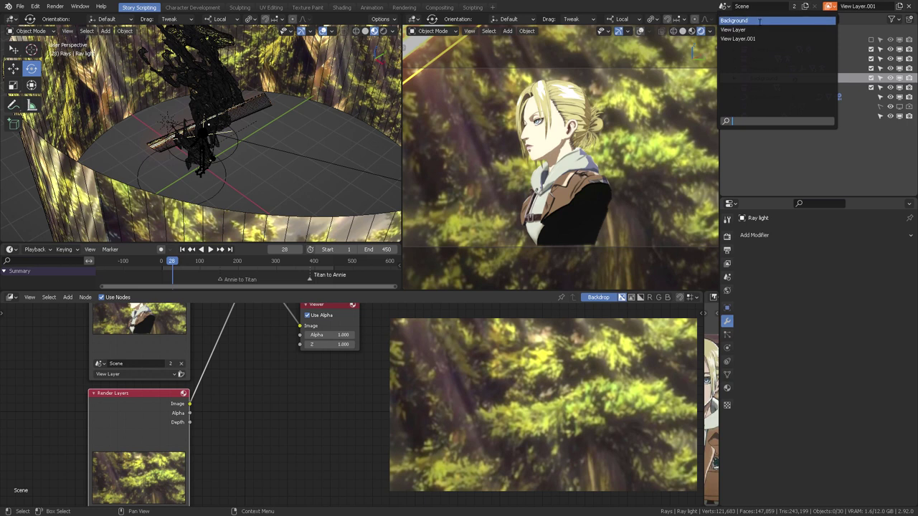
{"action": "key", "text": "Escape"}
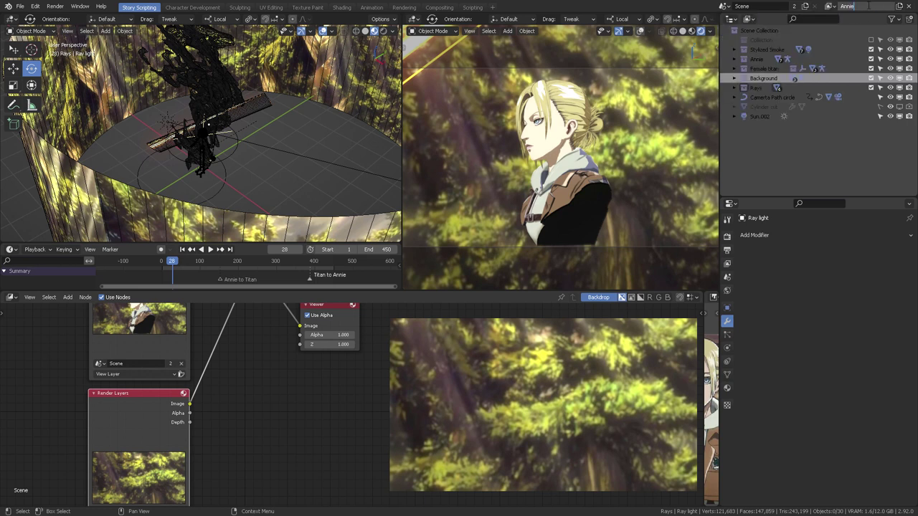
- Exclude the Female titan, Background, Rays and Stylized Smoke collections from the Annie view layer
{"action": "left_click", "coordinate": [871, 68]}
{"action": "left_click", "coordinate": [870, 78]}
{"action": "left_click", "coordinate": [872, 88]}
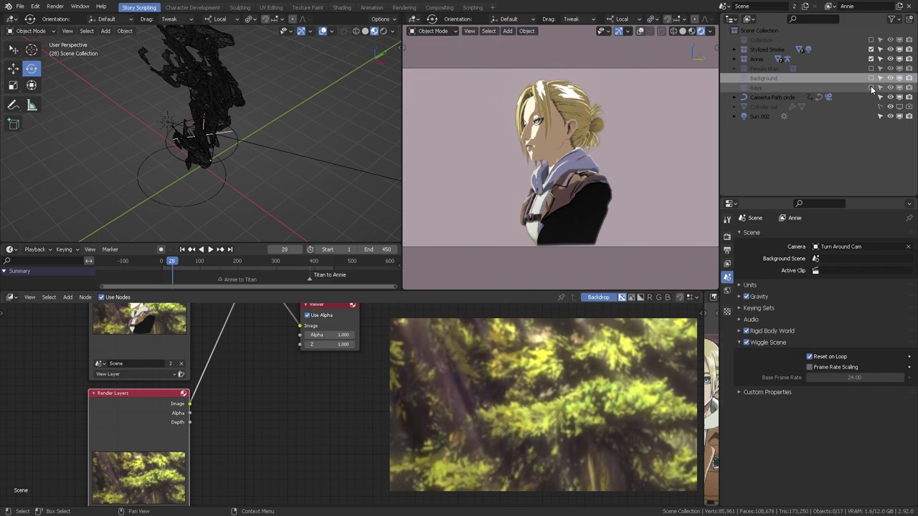
{"action": "left_click", "coordinate": [872, 49]}
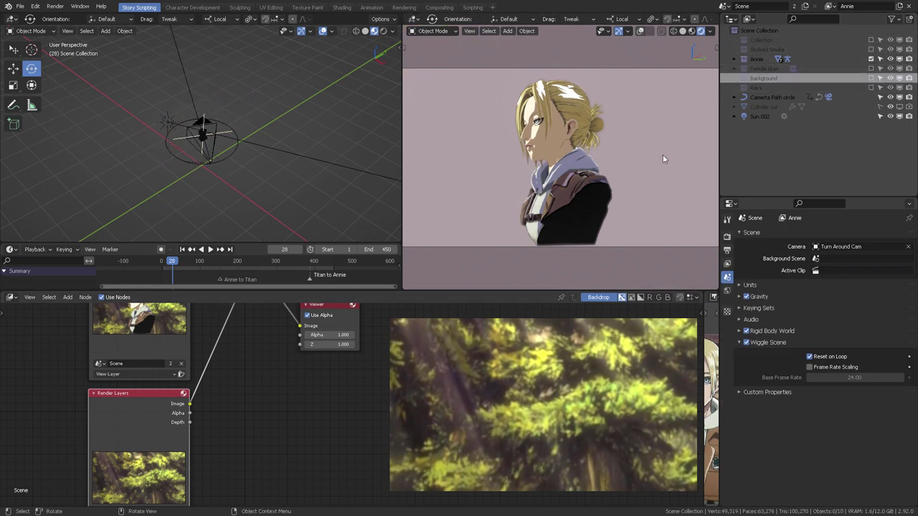
- Enable the Transparent film option in the render settings
{"action": "key", "text": "ctrl+space"}
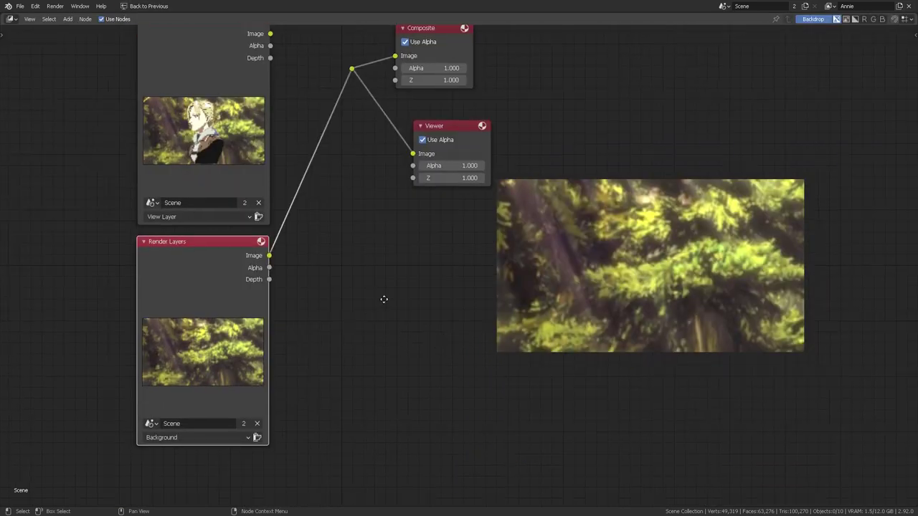
{"action": "key", "text": "ctrl+space"}
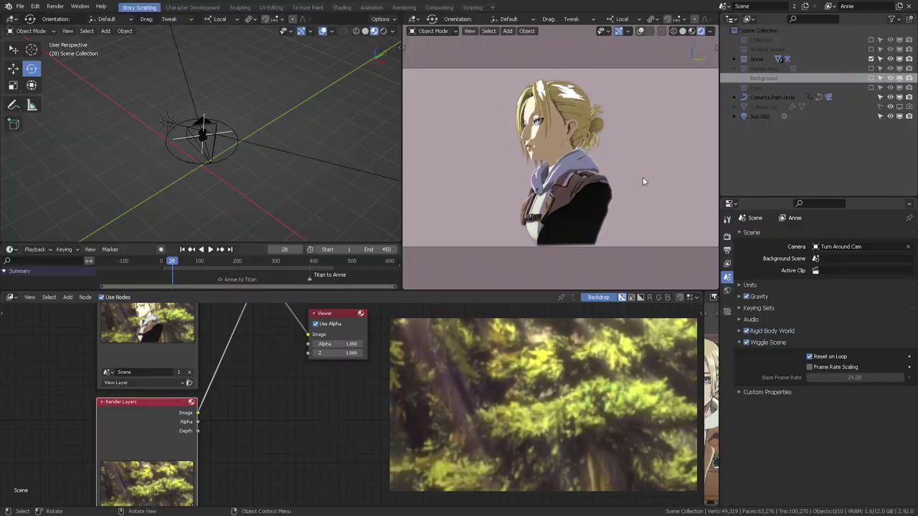
{"action": "left_click", "coordinate": [728, 236]}
{"action": "scroll", "coordinate": [806, 351], "scroll_direction": "down", "scroll_amount": 2}
{"action": "left_click", "coordinate": [761, 443]}
{"action": "scroll", "coordinate": [789, 431], "scroll_direction": "down", "scroll_amount": 2}
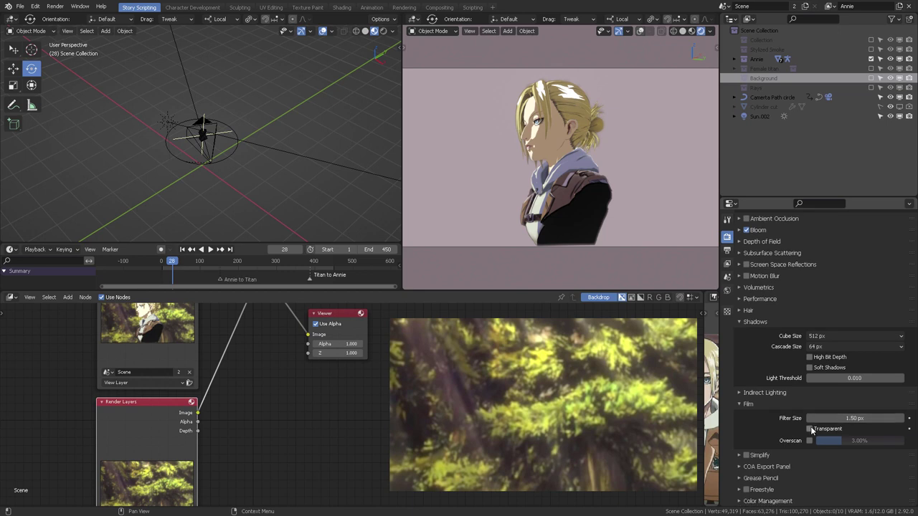
{"action": "left_click", "coordinate": [809, 429]}
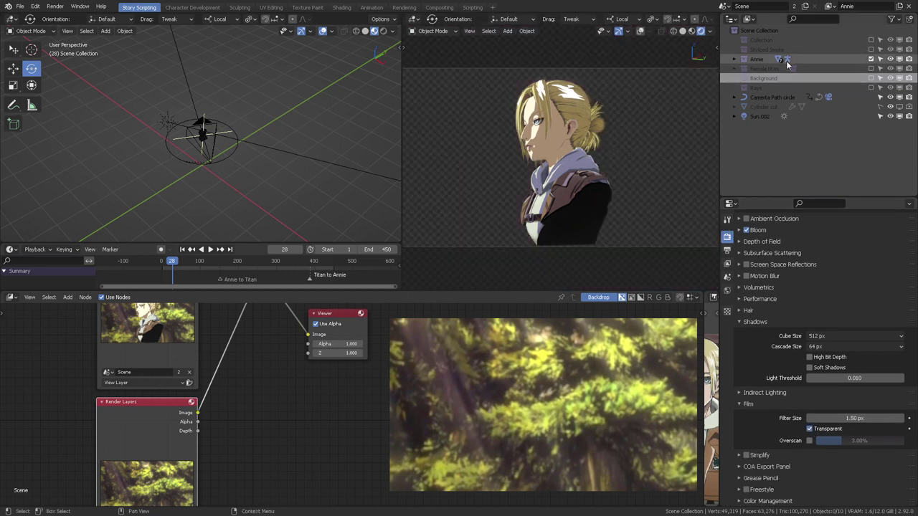
- Check the Background view layer with the transparent film, and return to the Annie view layer
{"action": "left_click", "coordinate": [830, 6]}
{"action": "left_click", "coordinate": [783, 29]}
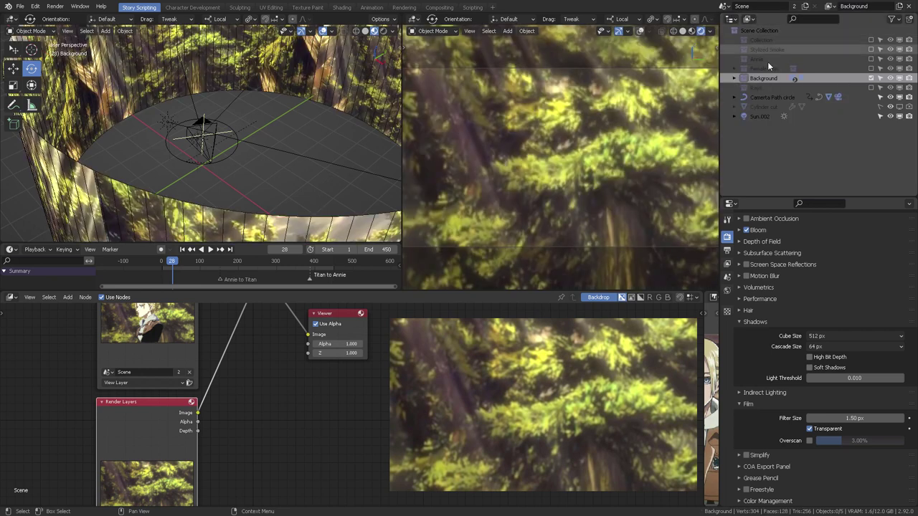
{"action": "left_click", "coordinate": [830, 6]}
{"action": "left_click", "coordinate": [777, 20]}
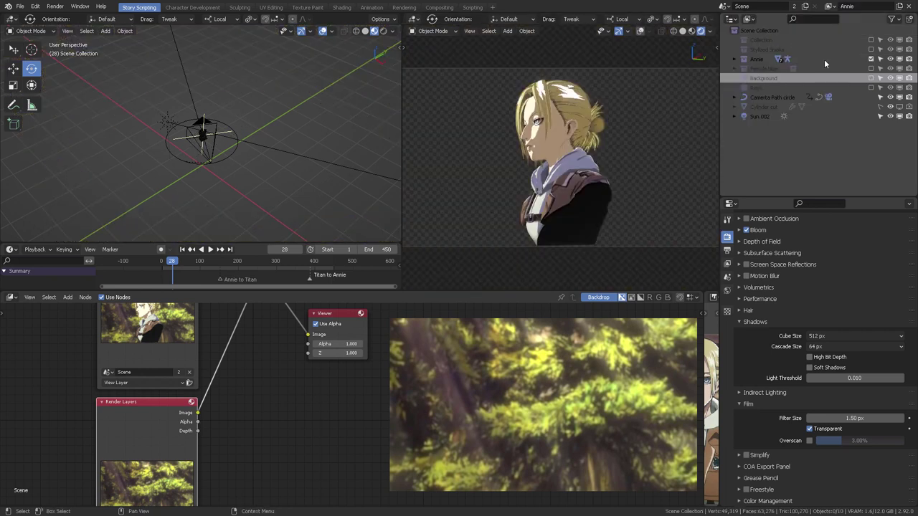
- Duplicate the Background Render Layers node, place the copy beneath it and assign the Annie view layer to it
{"action": "key", "text": "ctrl+space"}
{"action": "scroll", "coordinate": [359, 316], "scroll_direction": "down", "scroll_amount": 1}
{"action": "middle_click_drag", "start_coordinate": [361, 315], "coordinate": [389, 293]}
{"action": "left_click_drag", "start_coordinate": [248, 257], "coordinate": [260, 263]}
{"action": "scroll", "coordinate": [365, 273], "scroll_direction": "down", "scroll_amount": 3}
{"action": "middle_click_drag", "start_coordinate": [366, 273], "coordinate": [359, 261]}
{"action": "left_click_drag", "start_coordinate": [298, 253], "coordinate": [291, 253]}
{"action": "key", "text": "shift+d"}
{"action": "left_click", "coordinate": [289, 415]}
{"action": "middle_click_drag", "start_coordinate": [397, 333], "coordinate": [395, 215]}
{"action": "scroll", "coordinate": [320, 268], "scroll_direction": "up", "scroll_amount": 4}
{"action": "left_click", "coordinate": [234, 441]}
{"action": "left_click", "coordinate": [218, 386]}
{"action": "scroll", "coordinate": [430, 223], "scroll_direction": "down", "scroll_amount": 4}
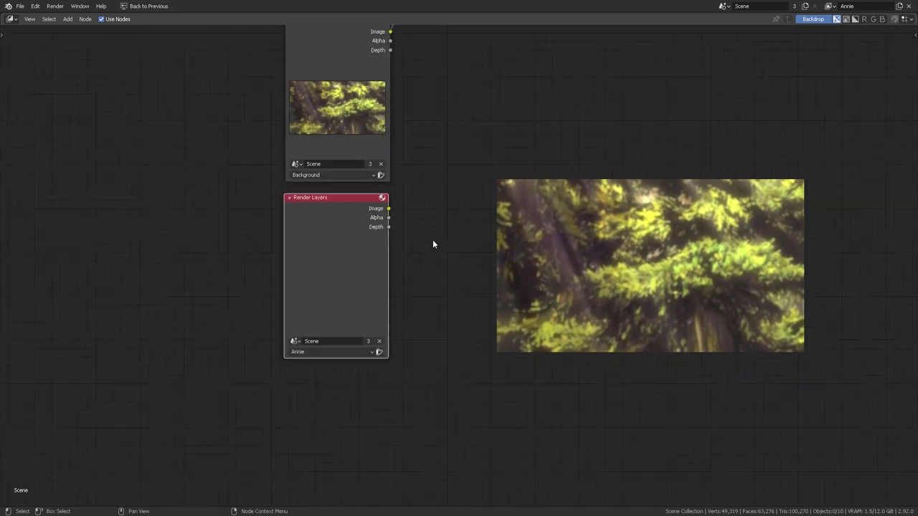
- Render the current frame to fill the Annie Render Layers node, and return to the compositor
{"action": "middle_click_drag", "start_coordinate": [445, 213], "coordinate": [342, 318]}
{"action": "key", "text": "F12"}
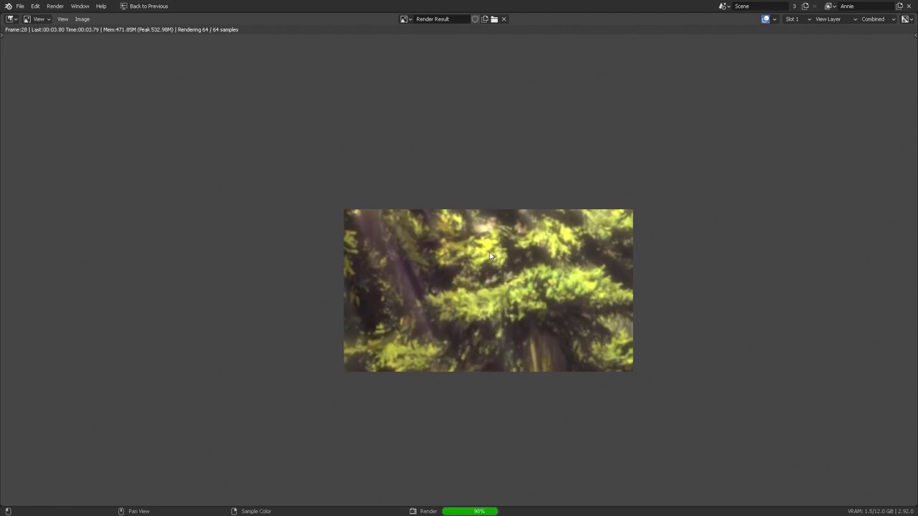
{"action": "key", "text": "Escape"}
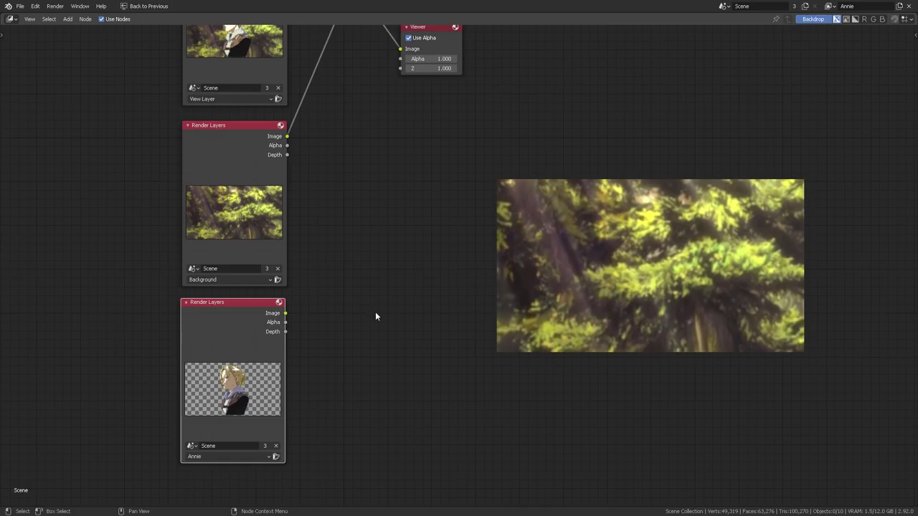
- Move the Composite, Viewer and reroute nodes down beside the render layers and connect the Annie layer's image to them
{"action": "scroll", "coordinate": [396, 292], "scroll_direction": "up", "scroll_amount": 9}
{"action": "middle_click_drag", "start_coordinate": [376, 311], "coordinate": [457, 239]}
{"action": "left_click_drag", "start_coordinate": [279, 213], "coordinate": [275, 195]}
{"action": "scroll", "coordinate": [358, 341], "scroll_direction": "down", "scroll_amount": 8}
{"action": "scroll", "coordinate": [344, 282], "scroll_direction": "down", "scroll_amount": 4}
{"action": "middle_click_drag", "start_coordinate": [480, 175], "coordinate": [314, 340]}
{"action": "scroll", "coordinate": [344, 281], "scroll_direction": "down", "scroll_amount": 2}
{"action": "left_click_drag", "start_coordinate": [470, 59], "coordinate": [318, 227]}
{"action": "left_click_drag", "start_coordinate": [385, 157], "coordinate": [391, 352]}
{"action": "scroll", "coordinate": [343, 380], "scroll_direction": "up", "scroll_amount": 4}
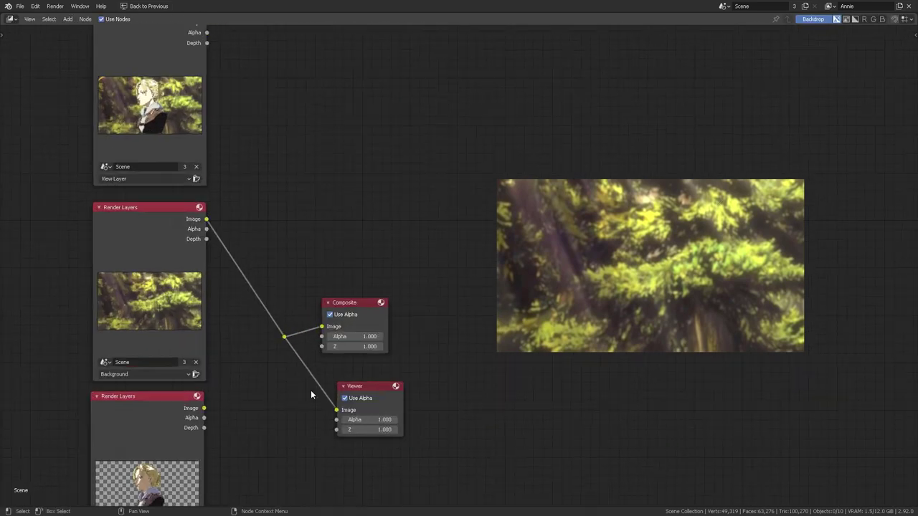
{"action": "left_click_drag", "start_coordinate": [197, 269], "coordinate": [307, 173]}
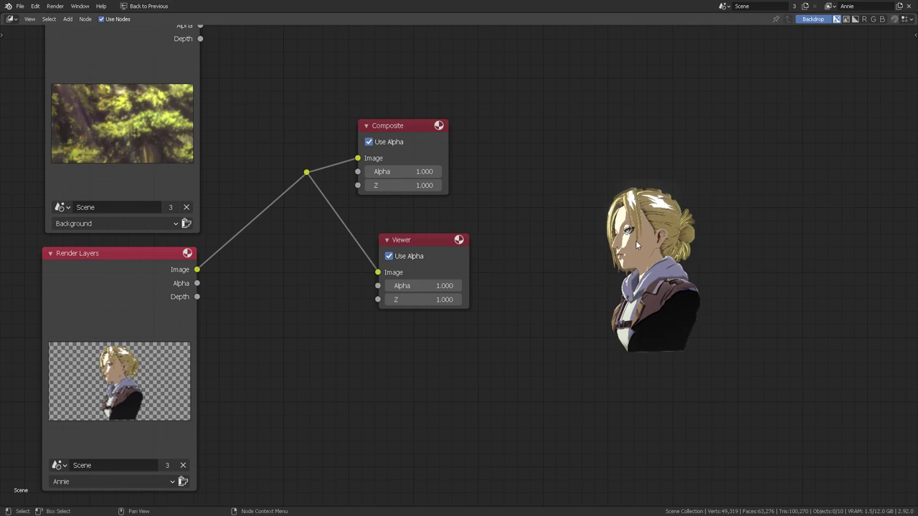
- Enlarge the backdrop to inspect the edges of the Annie render on its transparent background, and shrink it again
{"action": "key", "text": "alt+v"}
{"action": "key", "text": "alt+v"}
{"action": "key", "text": "alt+v"}
{"action": "key", "text": "alt+v"}
{"action": "key", "text": "alt+v"}
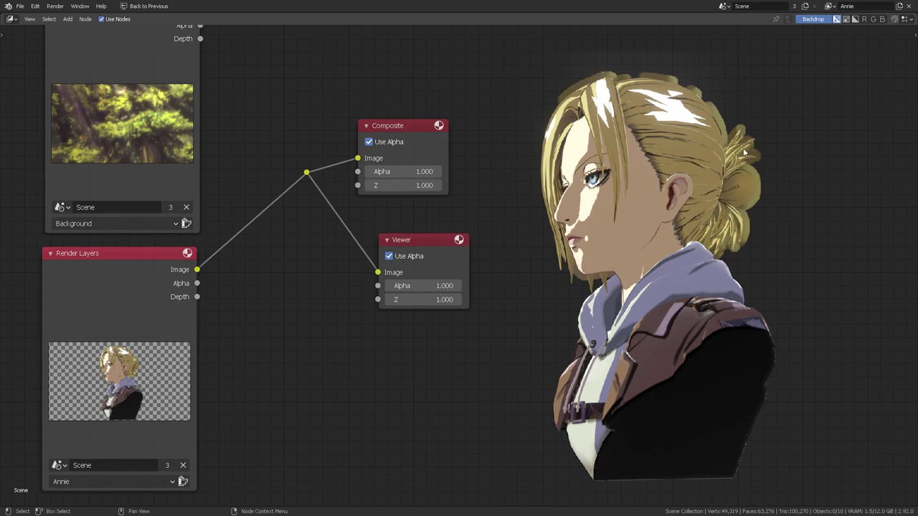
{"action": "key", "text": "alt+v"}
{"action": "key", "text": "Home"}
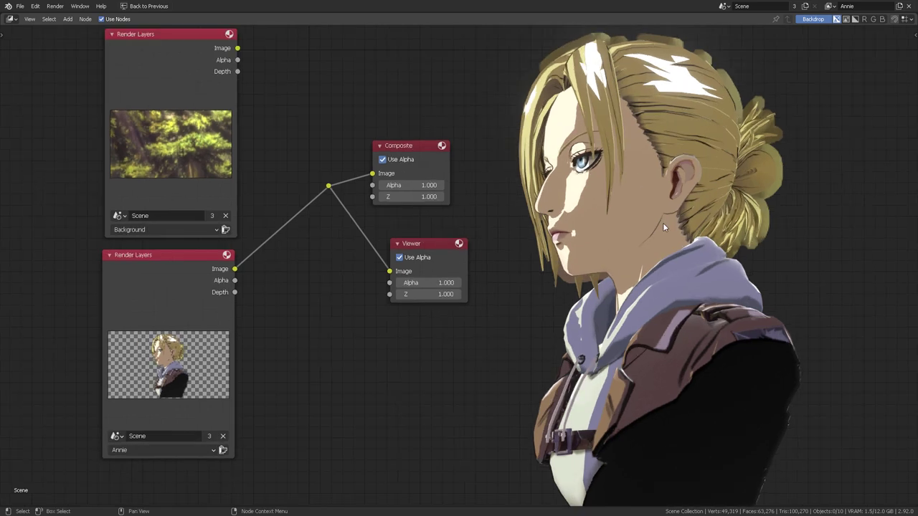
{"action": "key", "text": "v"}
{"action": "key", "text": "v"}
{"action": "key", "text": "v"}
{"action": "key", "text": "v"}
{"action": "key", "text": "v"}
{"action": "key", "text": "v"}
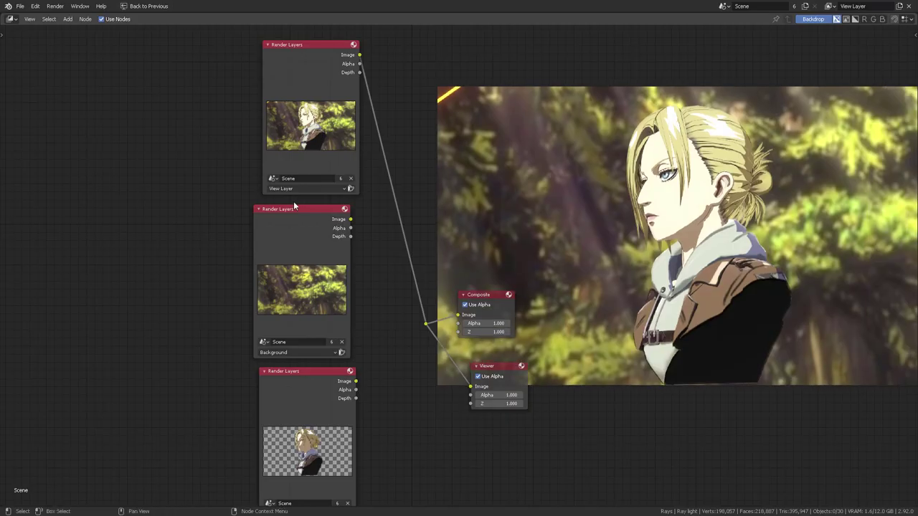
- Add a File Output node in the empty area beside the View Layer Render Layers node
{"action": "middle_click_drag", "start_coordinate": [514, 188], "coordinate": [306, 178]}
{"action": "key", "text": "shift+a"}
{"action": "type", "text": "vie"}
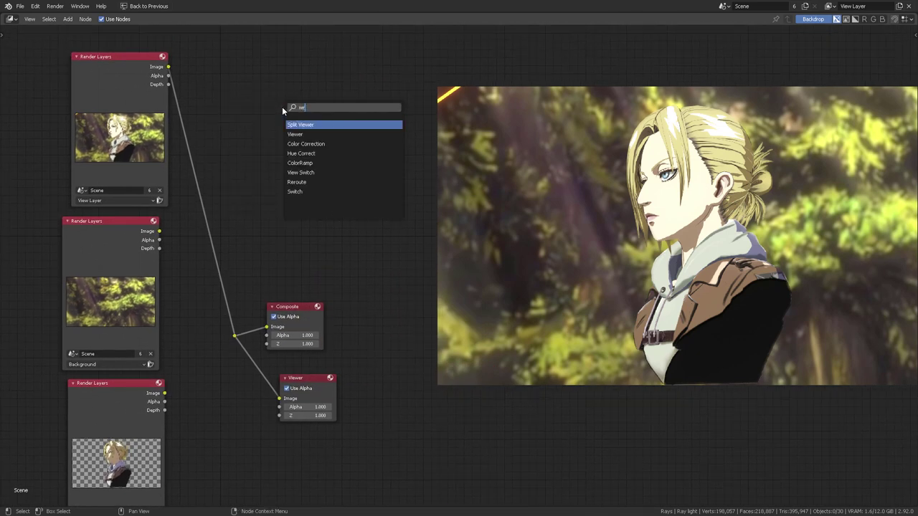
{"action": "key", "text": "BackSpace"}
{"action": "key", "text": "BackSpace"}
{"action": "key", "text": "BackSpace"}
{"action": "type", "text": "file"}
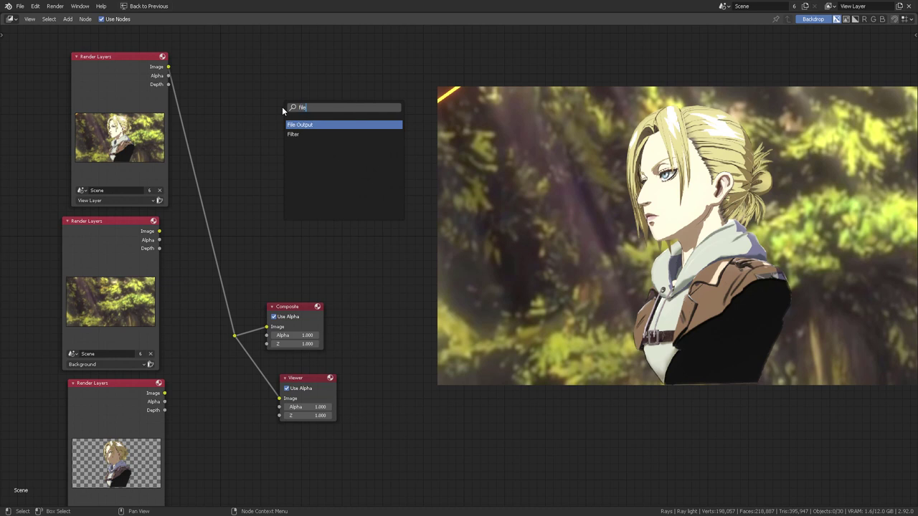
{"action": "key", "text": "Return"}
{"action": "left_click", "coordinate": [282, 106]}
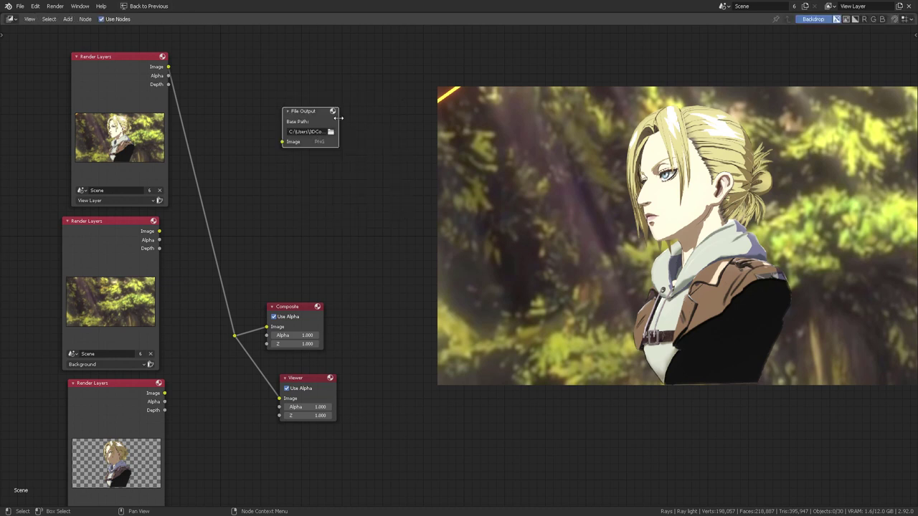
- Widen the File Output node until its full base path is readable, and place it clear of the backdrop image
{"action": "left_click_drag", "start_coordinate": [338, 118], "coordinate": [492, 117]}
{"action": "left_click_drag", "start_coordinate": [368, 112], "coordinate": [317, 106]}
{"action": "scroll", "coordinate": [380, 221], "scroll_direction": "up", "scroll_amount": 7}
{"action": "middle_click_drag", "start_coordinate": [380, 222], "coordinate": [512, 226]}
{"action": "middle_click_drag", "start_coordinate": [685, 295], "coordinate": [690, 406], "text": "alt"}
{"action": "left_click_drag", "start_coordinate": [402, 136], "coordinate": [372, 68]}
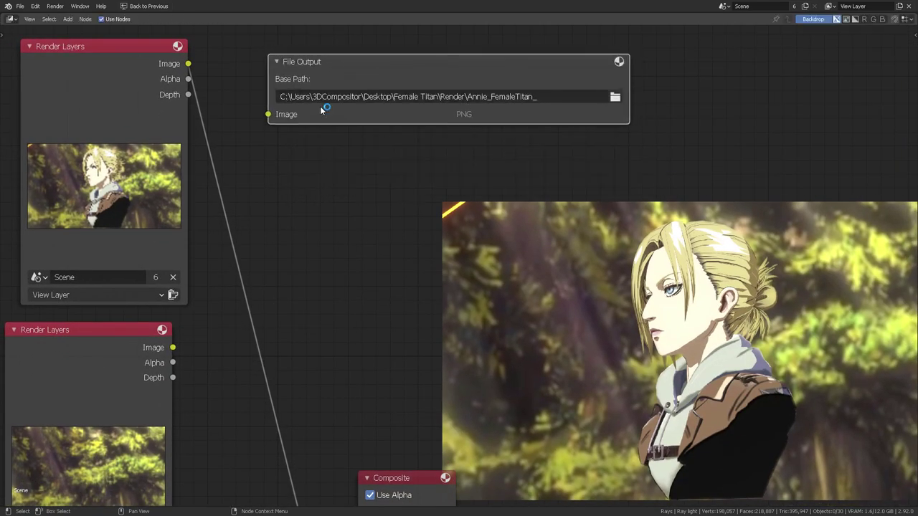
- Show the compositor's sidebar and widen it, keeping the area set to the Compositor editor
{"action": "key", "text": "n"}
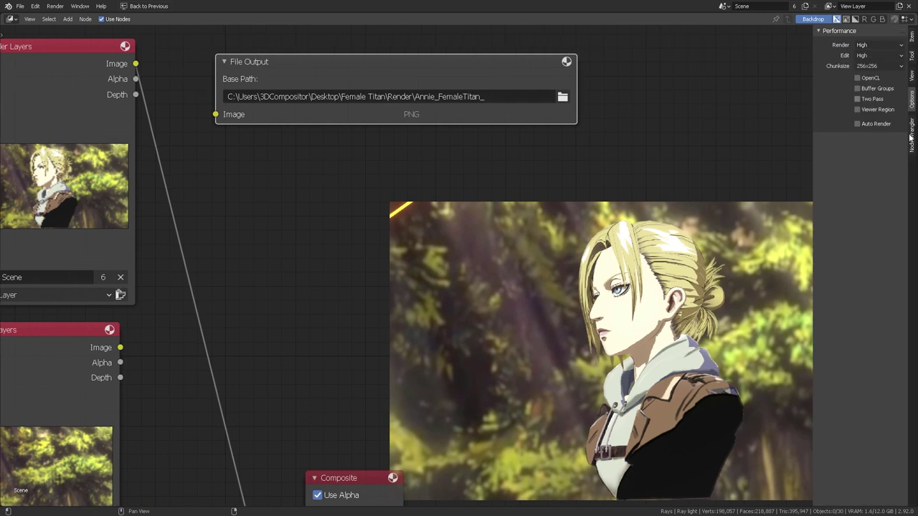
{"action": "left_click", "coordinate": [909, 135]}
{"action": "left_click_drag", "start_coordinate": [814, 118], "coordinate": [750, 119]}
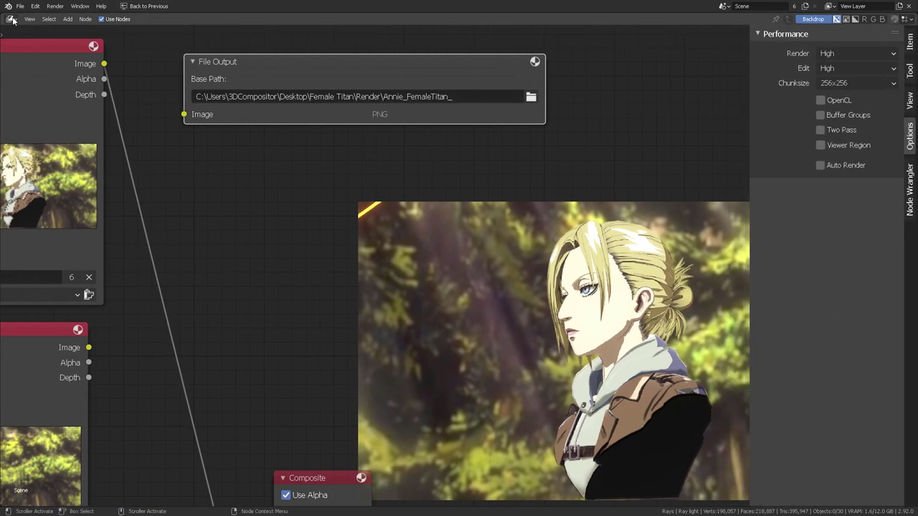
{"action": "left_click", "coordinate": [12, 19]}
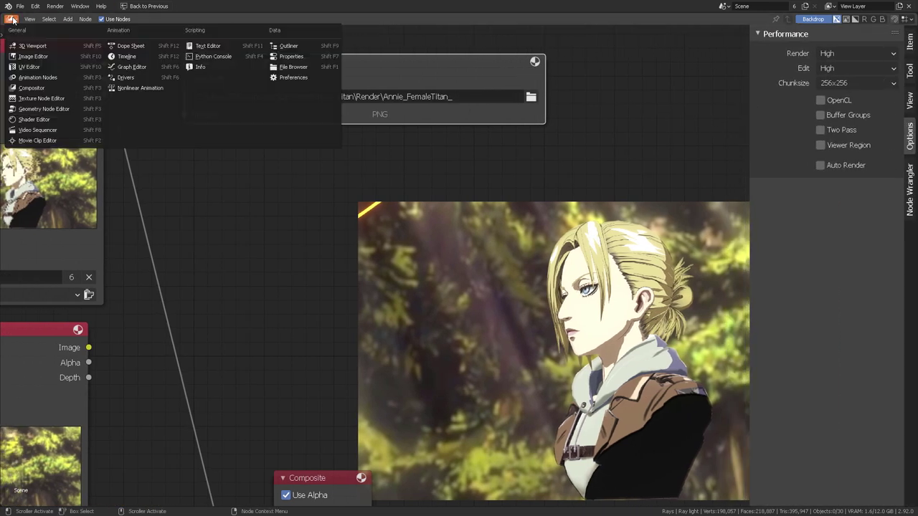
{"action": "left_click", "coordinate": [74, 87]}
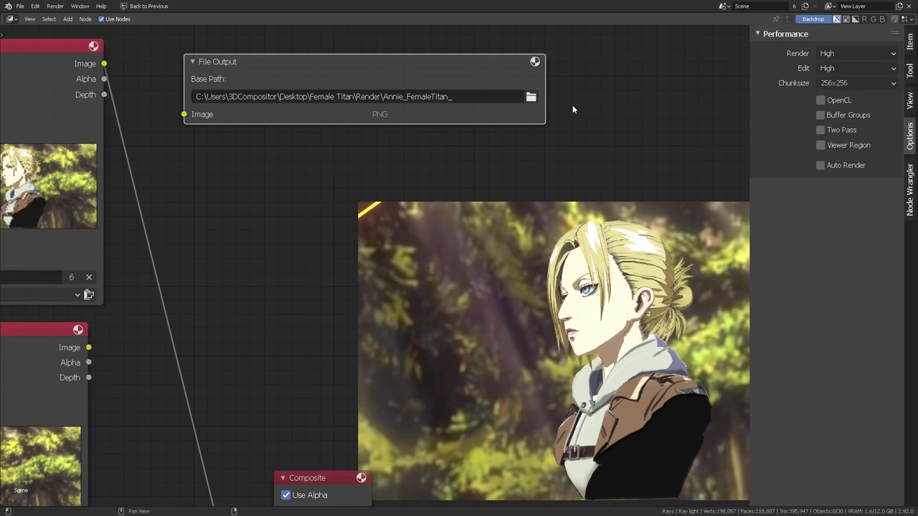
- Show the File Output node's properties in the sidebar and widen the sidebar for more room
{"action": "left_click_drag", "start_coordinate": [366, 67], "coordinate": [363, 70]}
{"action": "left_click", "coordinate": [909, 102]}
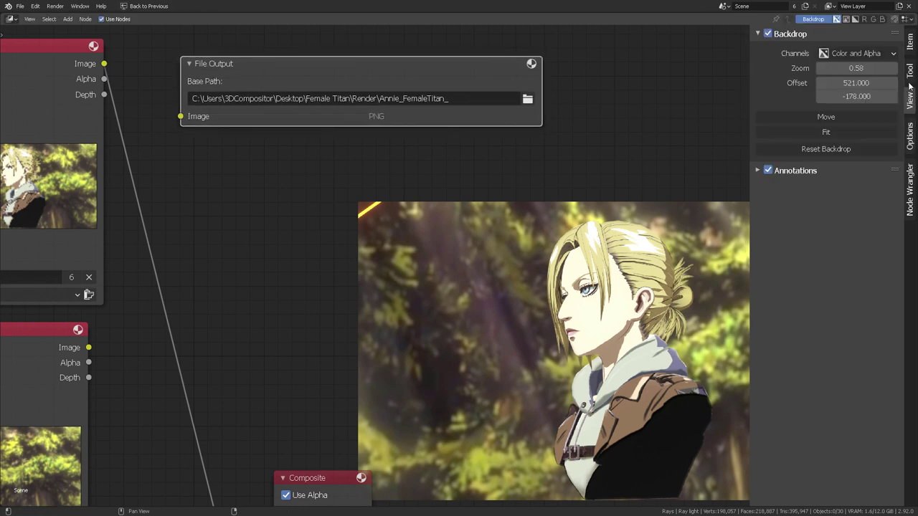
{"action": "left_click", "coordinate": [911, 73]}
{"action": "left_click", "coordinate": [911, 45]}
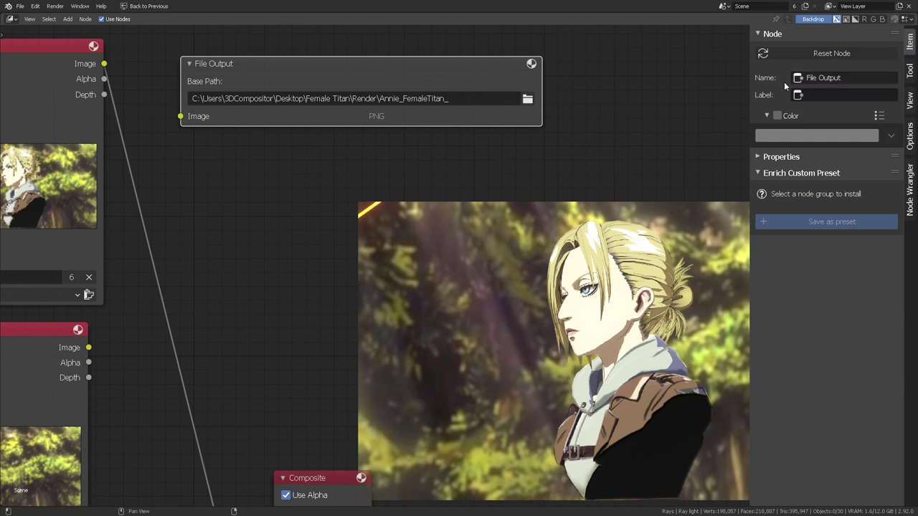
{"action": "left_click", "coordinate": [757, 157]}
{"action": "left_click_drag", "start_coordinate": [748, 143], "coordinate": [702, 157]}
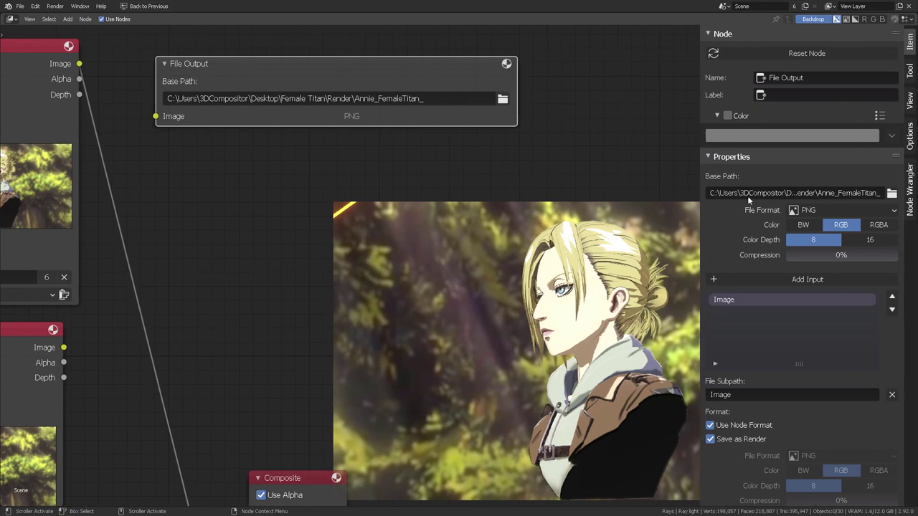
- Create a Bk folder inside the Render folder and set the node's base path to Render\Bk\Bk_
{"action": "left_click", "coordinate": [891, 193]}
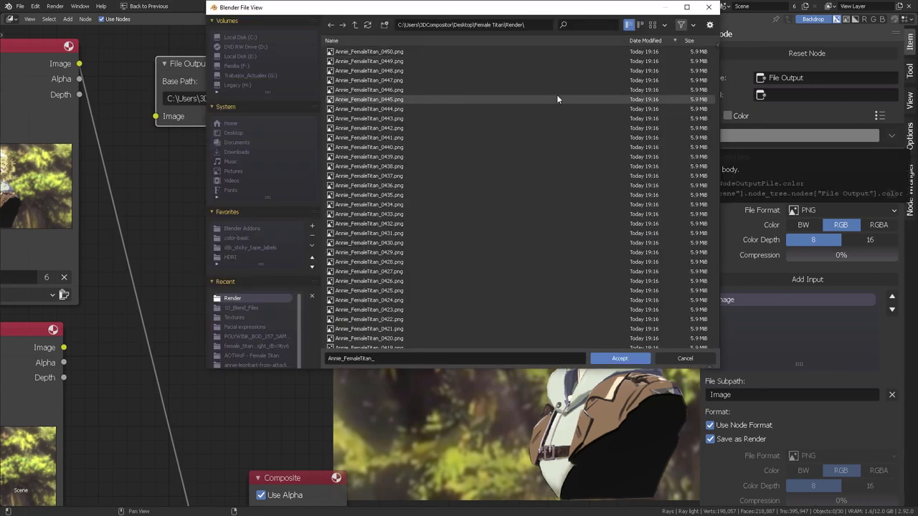
{"action": "left_click", "coordinate": [384, 27]}
{"action": "type", "text": "Bk"}
{"action": "key", "text": "Return"}
{"action": "double_click", "coordinate": [352, 51]}
{"action": "left_click", "coordinate": [337, 359]}
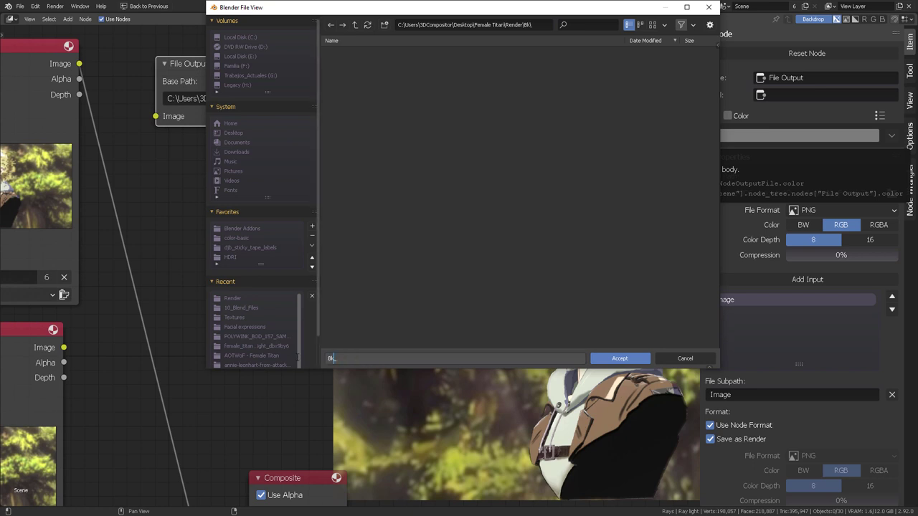
{"action": "key", "text": "Return"}
{"action": "left_click", "coordinate": [619, 359]}
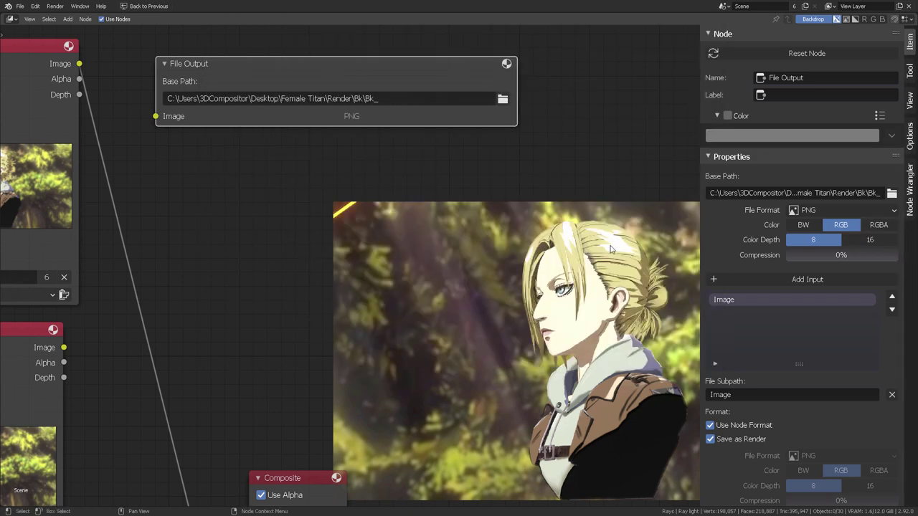
- Label the File Output node "Background Render"
{"action": "middle_click_drag", "start_coordinate": [304, 251], "coordinate": [395, 249]}
{"action": "key", "text": "F2"}
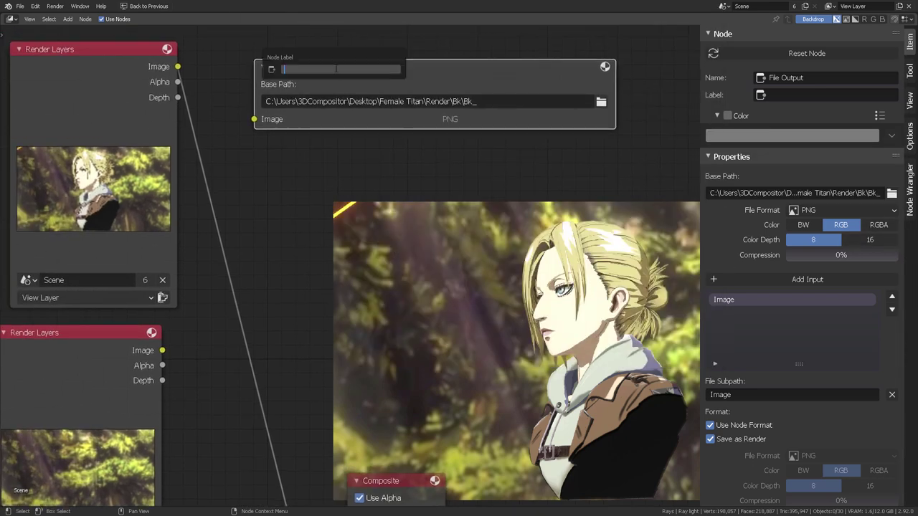
{"action": "type", "text": "Background Render"}
{"action": "key", "text": "Return"}
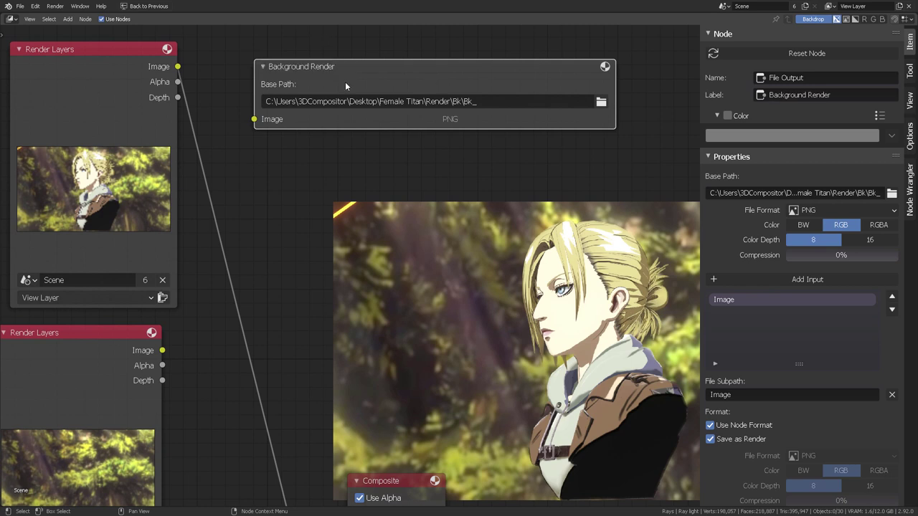
- Place the Background Render node beside the Background Render Layers node and connect that layer's Image output to it
{"action": "scroll", "coordinate": [380, 78], "scroll_direction": "down", "scroll_amount": 3}
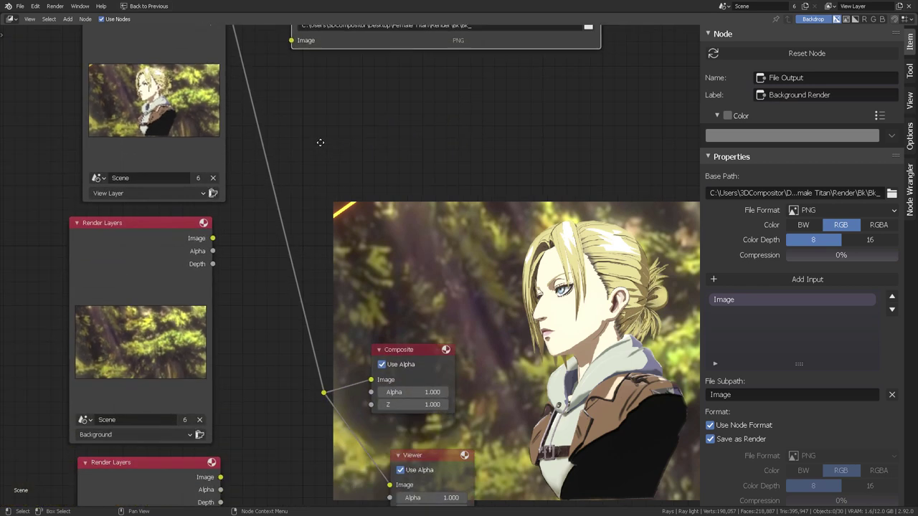
{"action": "left_click_drag", "start_coordinate": [385, 56], "coordinate": [392, 212]}
{"action": "scroll", "coordinate": [494, 193], "scroll_direction": "up", "scroll_amount": 6}
{"action": "middle_click_drag", "start_coordinate": [455, 279], "coordinate": [479, 213]}
{"action": "mouse_move", "coordinate": [117, 127]}
{"action": "left_mouse_down"}
{"action": "mouse_move", "coordinate": [135, 125]}
{"action": "mouse_move", "coordinate": [124, 123]}
{"action": "left_mouse_up"}
{"action": "left_click", "coordinate": [133, 364]}
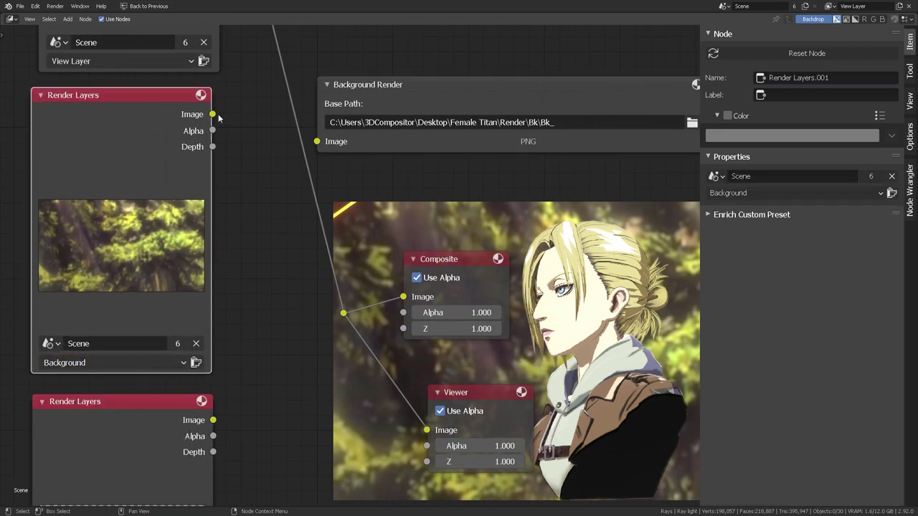
{"action": "left_click_drag", "start_coordinate": [213, 114], "coordinate": [317, 142]}
- Reposition the Background Render node and check its file format choices, keeping PNG
{"action": "scroll", "coordinate": [447, 169], "scroll_direction": "down", "scroll_amount": 4}
{"action": "middle_click_drag", "start_coordinate": [466, 180], "coordinate": [443, 167]}
{"action": "left_click_drag", "start_coordinate": [391, 129], "coordinate": [423, 108]}
{"action": "left_click", "coordinate": [422, 111]}
{"action": "scroll", "coordinate": [466, 197], "scroll_direction": "up", "scroll_amount": 2}
{"action": "left_click", "coordinate": [839, 210]}
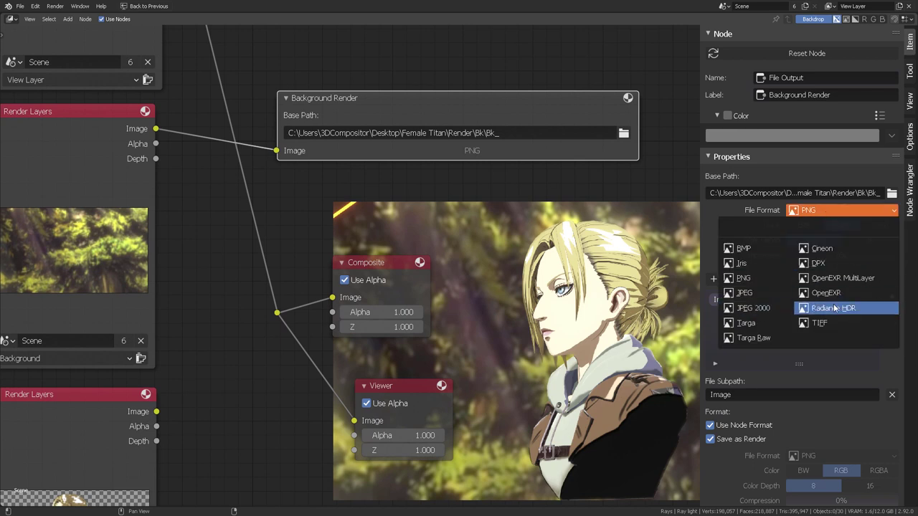
{"action": "left_click", "coordinate": [795, 210]}
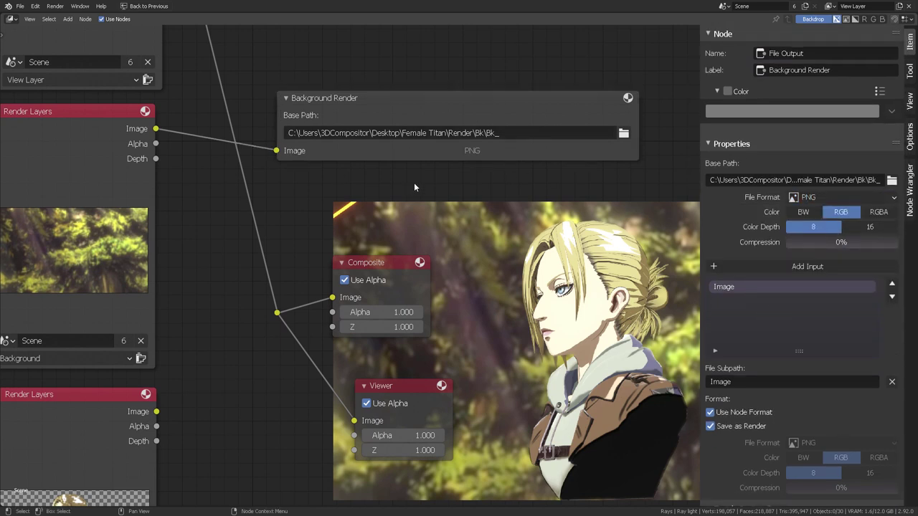
- Move the Composite and Viewer nodes with their reroute point well away from the file output area
{"action": "scroll", "coordinate": [348, 274], "scroll_direction": "down", "scroll_amount": 2}
{"action": "right_click_drag", "start_coordinate": [278, 316], "coordinate": [277, 317], "text": "ctrl"}
{"action": "left_click_drag", "start_coordinate": [268, 246], "coordinate": [470, 407]}
{"action": "left_click", "coordinate": [353, 288]}
{"action": "left_click_drag", "start_coordinate": [368, 277], "coordinate": [640, 48]}
- Duplicate the Background Render node below itself and connect the Annie Render Layers Image output to the copy
{"action": "scroll", "coordinate": [363, 148], "scroll_direction": "up", "scroll_amount": 3}
{"action": "middle_click_drag", "start_coordinate": [356, 149], "coordinate": [363, 133]}
{"action": "left_click", "coordinate": [362, 133]}
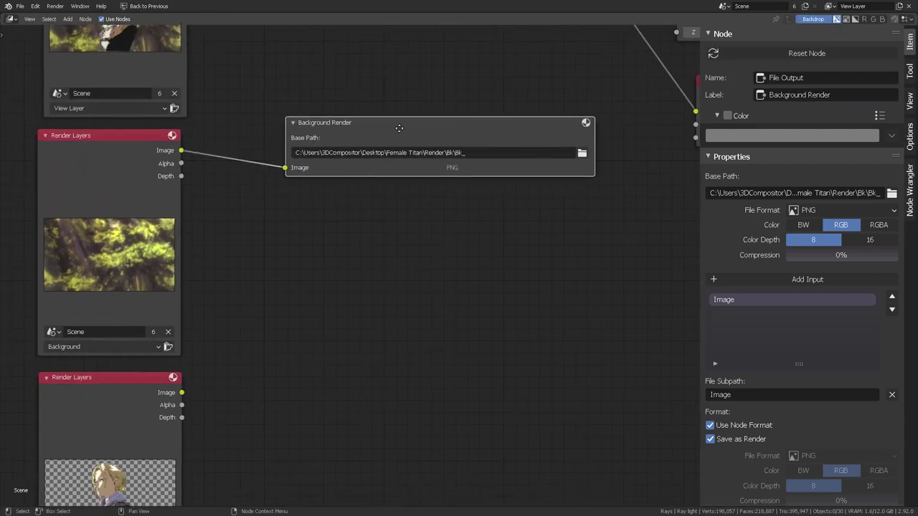
{"action": "key", "text": "shift+d"}
{"action": "left_click", "coordinate": [404, 360]}
{"action": "middle_click_drag", "start_coordinate": [384, 318], "coordinate": [402, 194]}
{"action": "left_click_drag", "start_coordinate": [198, 271], "coordinate": [307, 277]}
- Label the duplicated output node "Annie Render"
{"action": "left_click", "coordinate": [387, 238]}
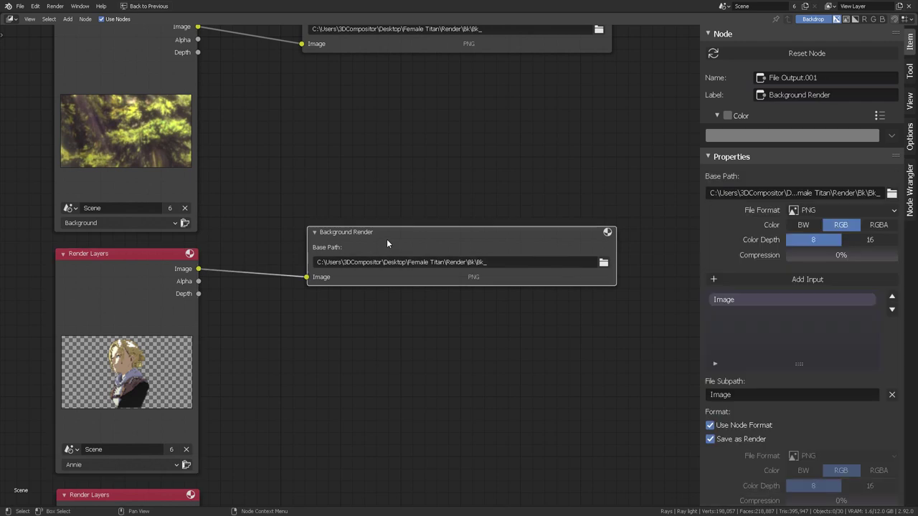
{"action": "key", "text": "F2"}
{"action": "type", "text": "Annie Render"}
{"action": "key", "text": "Return"}
{"action": "middle_click_drag", "start_coordinate": [497, 302], "coordinate": [485, 303]}
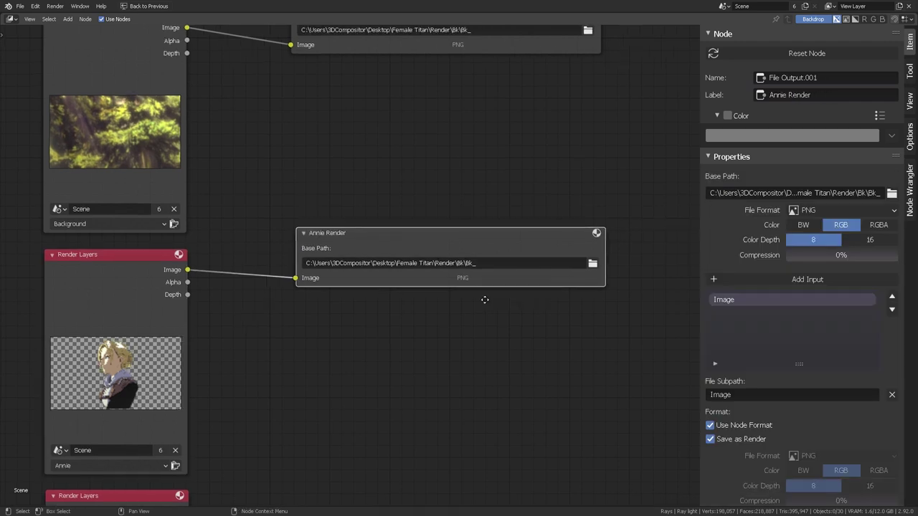
- Create an Annie folder inside the Render folder and set the node's base path to Render\Annie\Annie_
{"action": "left_click", "coordinate": [892, 193]}
{"action": "left_click", "coordinate": [353, 25]}
{"action": "left_click", "coordinate": [384, 25]}
{"action": "type", "text": "Annie"}
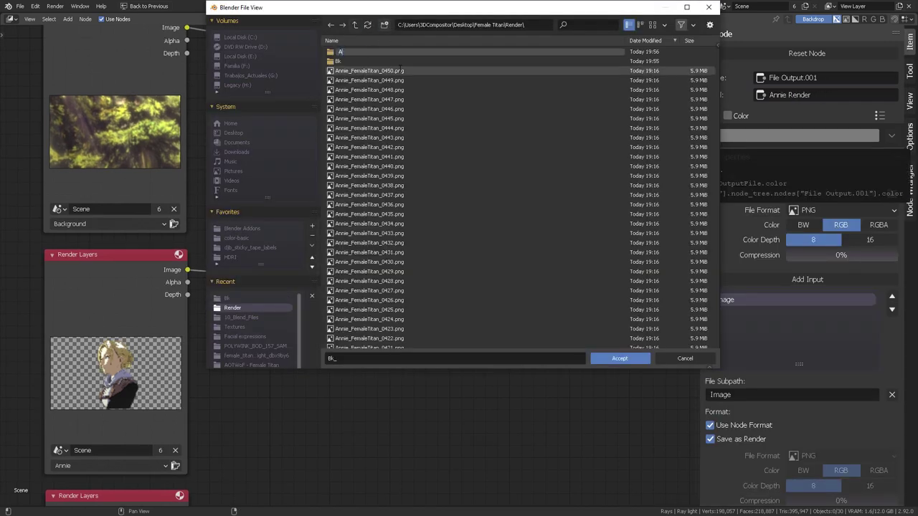
{"action": "key", "text": "Return"}
{"action": "double_click", "coordinate": [348, 51]}
{"action": "left_click", "coordinate": [361, 358]}
{"action": "type", "text": "Annie"}
{"action": "key", "text": "Return"}
{"action": "left_click", "coordinate": [411, 359]}
{"action": "type", "text": "_"}
{"action": "left_click", "coordinate": [620, 359]}
- Set the Annie Render output's color mode to RGBA, keeping PNG as its file format
{"action": "left_click", "coordinate": [879, 225]}
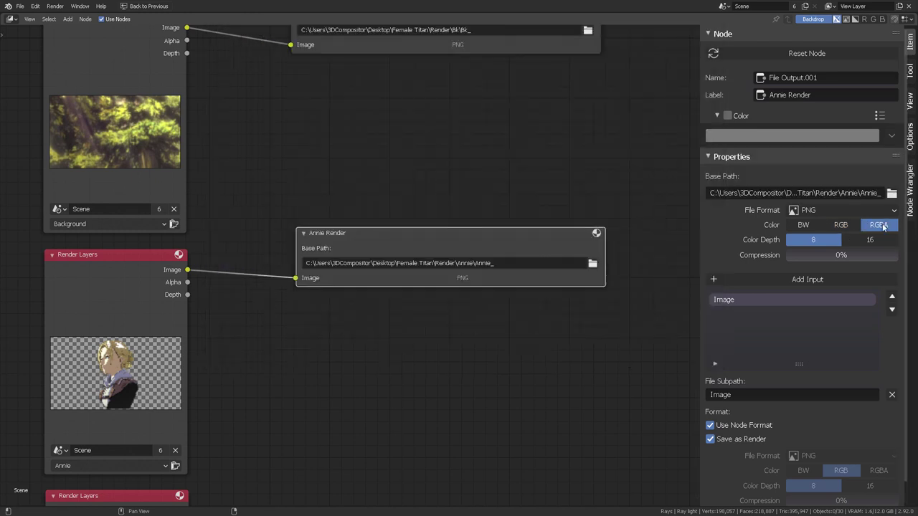
{"action": "left_click", "coordinate": [808, 211]}
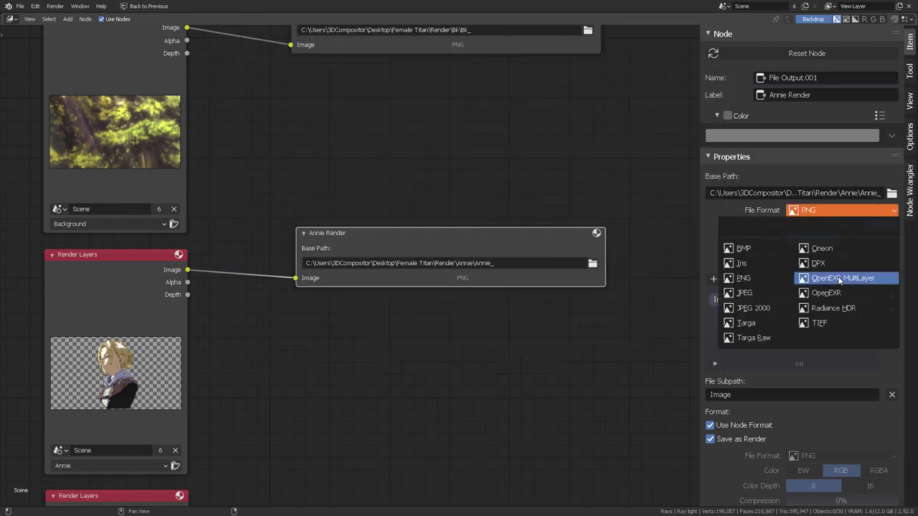
{"action": "left_click", "coordinate": [842, 214]}
- Duplicate the Annie Render node below itself and connect the Female Titan Render Layers Image output to the copy
{"action": "middle_click_drag", "start_coordinate": [457, 350], "coordinate": [470, 222]}
{"action": "key", "text": "shift+d"}
{"action": "left_click", "coordinate": [440, 372]}
{"action": "middle_click_drag", "start_coordinate": [411, 330], "coordinate": [426, 183]}
{"action": "left_click_drag", "start_coordinate": [216, 229], "coordinate": [324, 258]}
- Label the new output node "Female titan"
{"action": "left_click", "coordinate": [379, 219]}
{"action": "key", "text": "F2"}
{"action": "type", "text": "Female titan"}
{"action": "key", "text": "Return"}
- Create a Female Titan folder inside the Render folder and set the node's base path to Render\Female Titan\Titan_
{"action": "left_click", "coordinate": [620, 242]}
{"action": "key", "text": "i"}
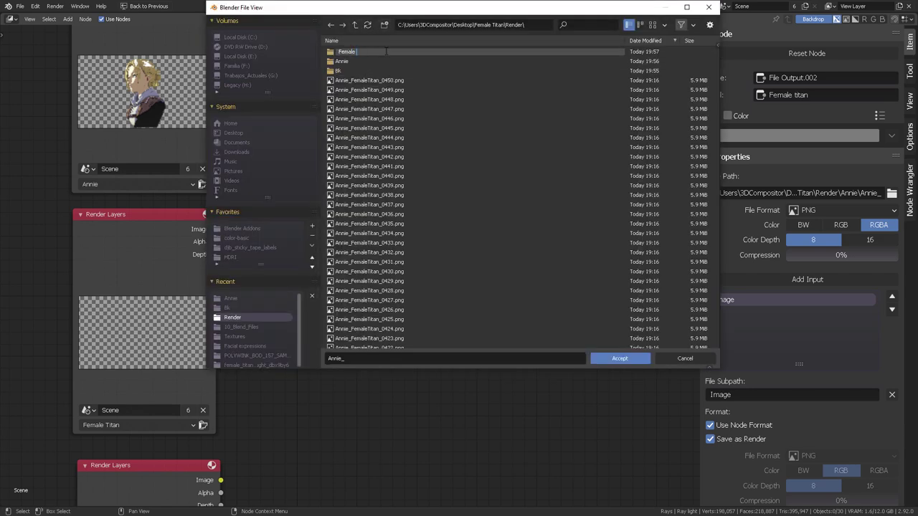
{"action": "double_click", "coordinate": [386, 51]}
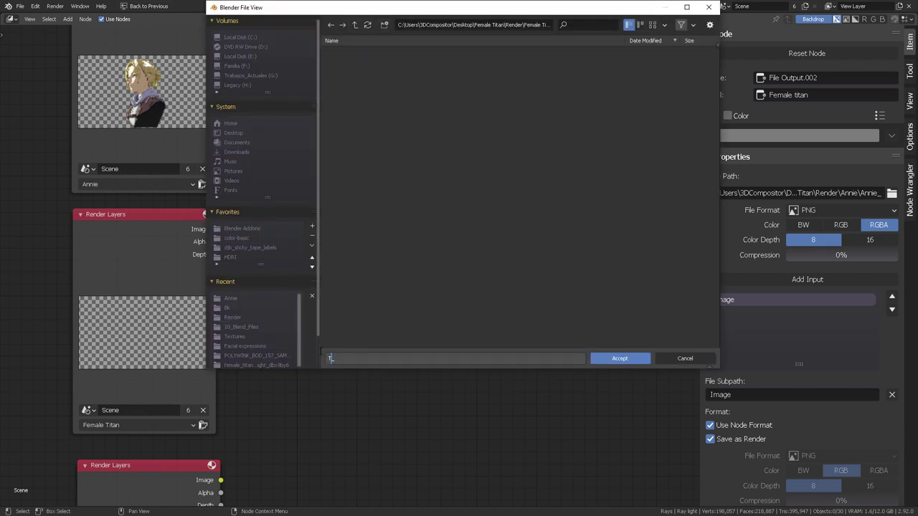
{"action": "type", "text": "tan_"}
{"action": "key", "text": "Return"}
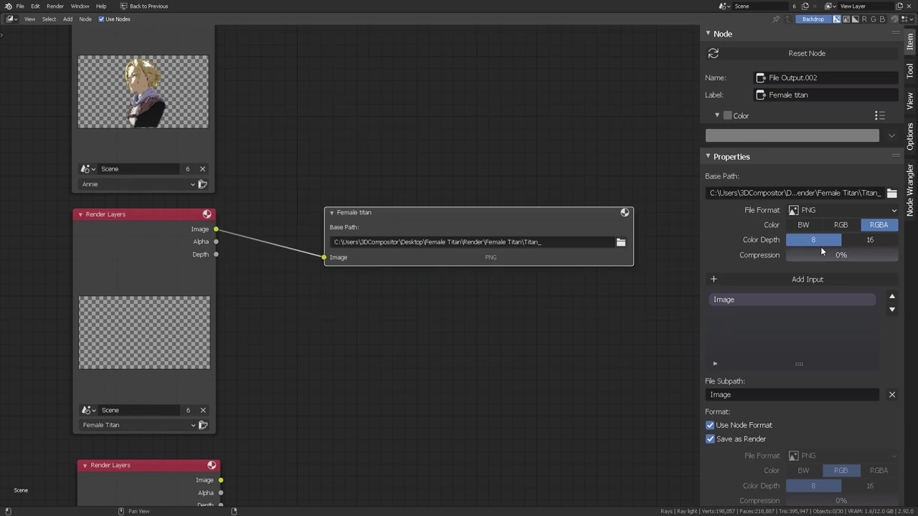
- Duplicate the Female titan output node below itself and connect the Rays Render Layers Image output to the copy
{"action": "middle_click_drag", "start_coordinate": [391, 362], "coordinate": [358, 284]}
{"action": "key", "text": "shift+d"}
{"action": "left_click", "coordinate": [375, 378]}
{"action": "middle_click_drag", "start_coordinate": [229, 371], "coordinate": [256, 204]}
{"action": "left_click_drag", "start_coordinate": [215, 231], "coordinate": [323, 240]}
- Label the output node connected to the Rays layer "Rays"
{"action": "key", "text": "F2"}
{"action": "type", "text": "Rays"}
{"action": "key", "text": "Return"}
- Create a Rays folder inside the Render folder and set the node's base path to Render\Rays\Rays_
{"action": "left_click", "coordinate": [619, 225]}
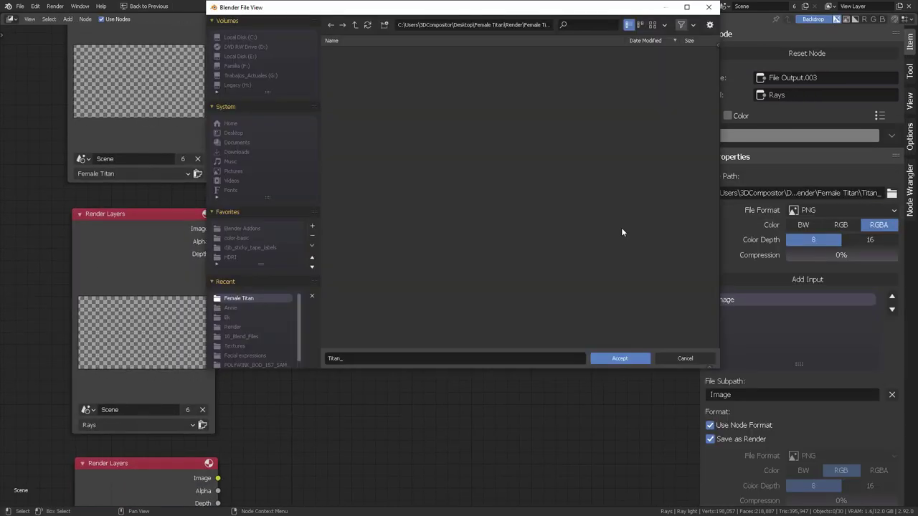
{"action": "left_click", "coordinate": [355, 25]}
{"action": "left_click", "coordinate": [384, 25]}
{"action": "type", "text": "Rays"}
{"action": "key", "text": "Return"}
{"action": "double_click", "coordinate": [391, 51]}
{"action": "left_click", "coordinate": [341, 358]}
{"action": "type", "text": "Rays_"}
{"action": "left_click", "coordinate": [620, 358]}
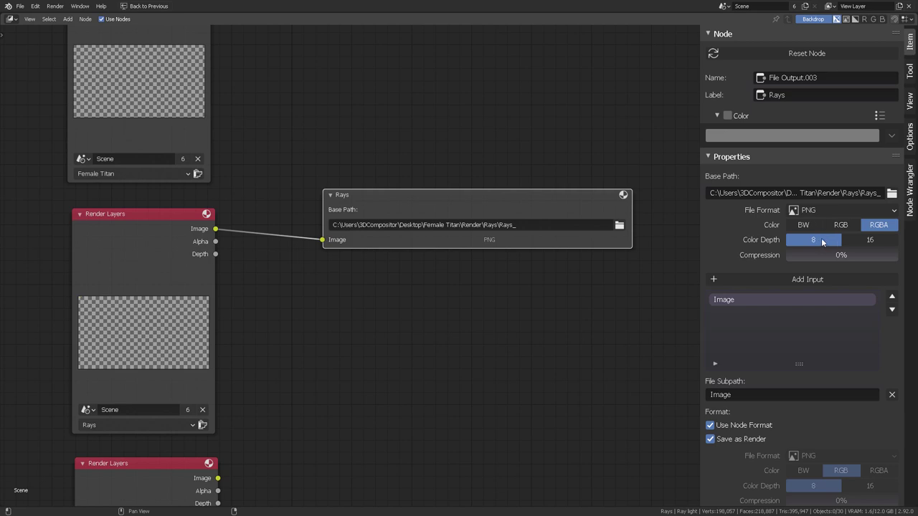
- Enable a custom color for the Rays output node and pick a yellow tint
{"action": "left_click", "coordinate": [356, 255]}
{"action": "left_click", "coordinate": [458, 198]}
{"action": "left_click", "coordinate": [727, 115]}
{"action": "left_click", "coordinate": [757, 135]}
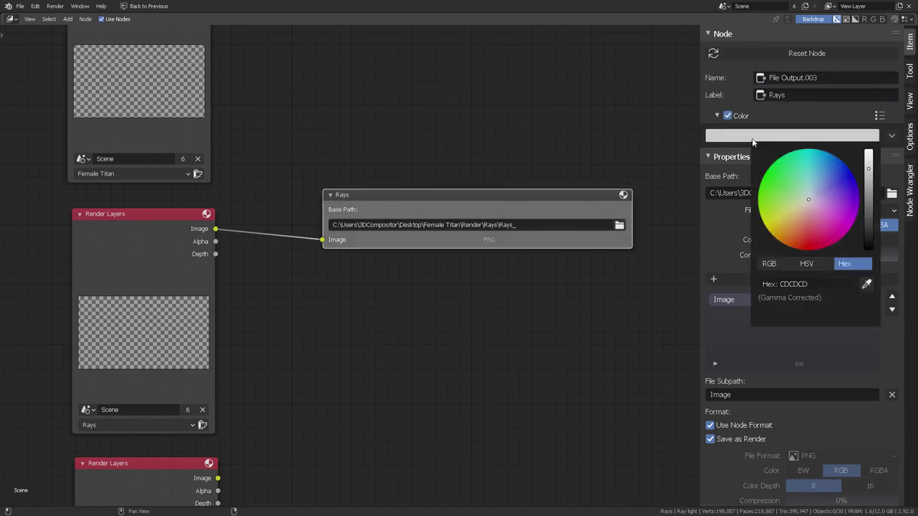
{"action": "left_click", "coordinate": [853, 228]}
- Look over all the Render Layers and their color-coded File Output nodes, and restore the editor from its maximized view
{"action": "scroll", "coordinate": [553, 151], "scroll_direction": "down", "scroll_amount": 5}
{"action": "middle_click_drag", "start_coordinate": [445, 127], "coordinate": [470, 173]}
{"action": "scroll", "coordinate": [471, 173], "scroll_direction": "up", "scroll_amount": 5}
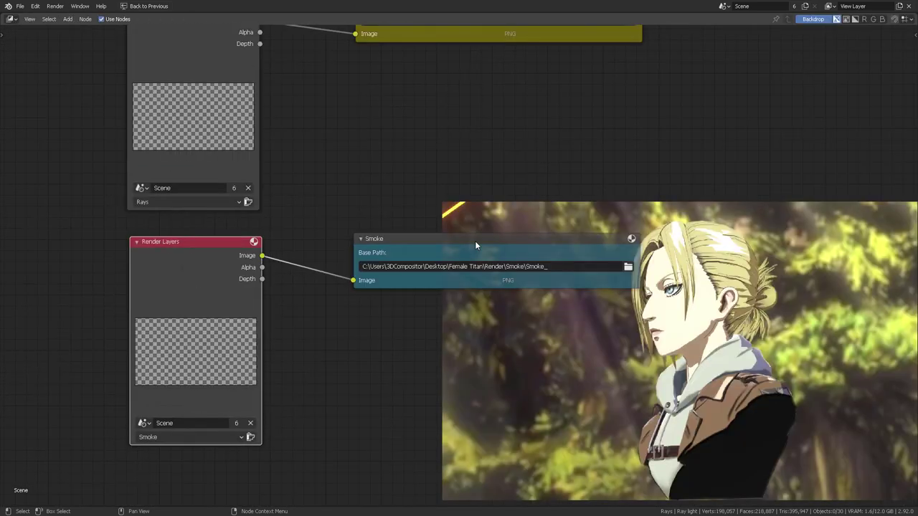
{"action": "scroll", "coordinate": [569, 137], "scroll_direction": "down", "scroll_amount": 1}
{"action": "scroll", "coordinate": [569, 137], "scroll_direction": "down", "scroll_amount": 9}
{"action": "middle_click_drag", "start_coordinate": [569, 137], "coordinate": [411, 296]}
{"action": "scroll", "coordinate": [550, 183], "scroll_direction": "down", "scroll_amount": 7}
{"action": "middle_click_drag", "start_coordinate": [655, 289], "coordinate": [614, 180], "text": "alt"}
{"action": "key", "text": "ctrl+space"}
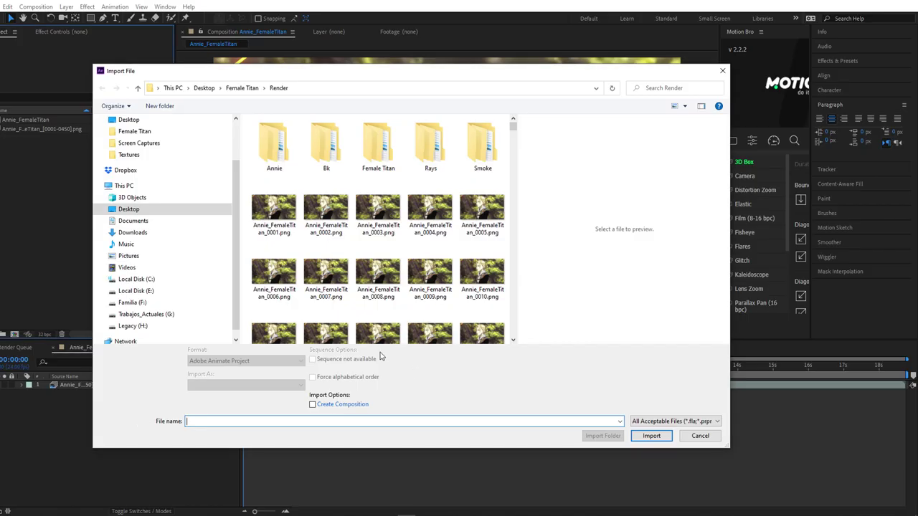
- In After Effects, import the PNG sequence starting with Image0001.png from Render\Annie\Annie_ as footage
{"action": "left_click", "coordinate": [272, 148]}
{"action": "double_click", "coordinate": [272, 147]}
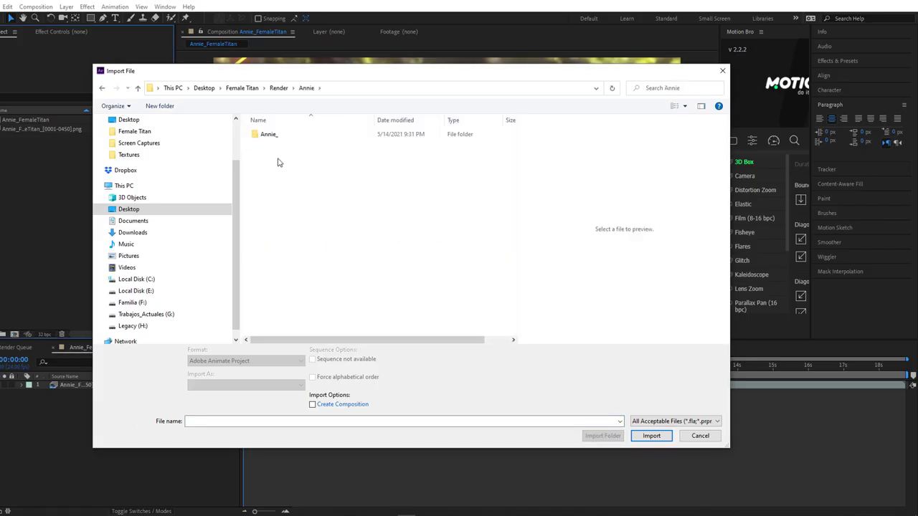
{"action": "double_click", "coordinate": [270, 135]}
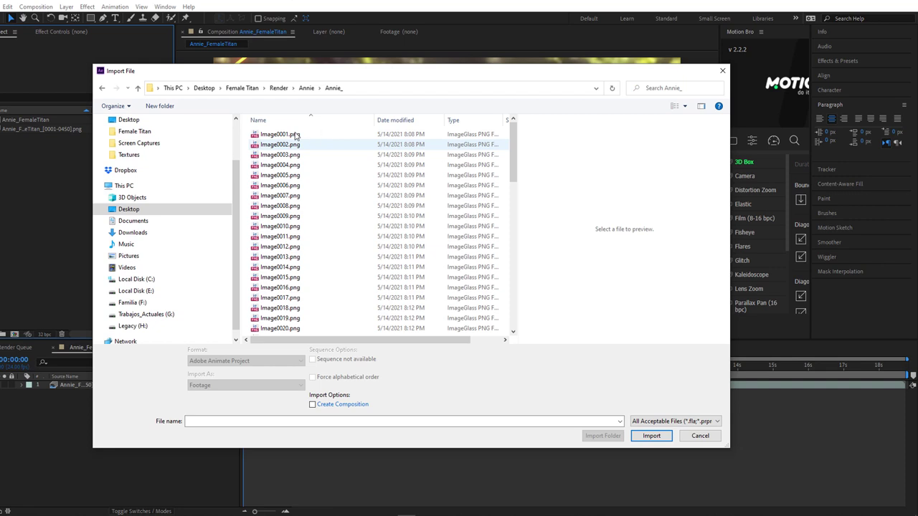
{"action": "left_click", "coordinate": [288, 139]}
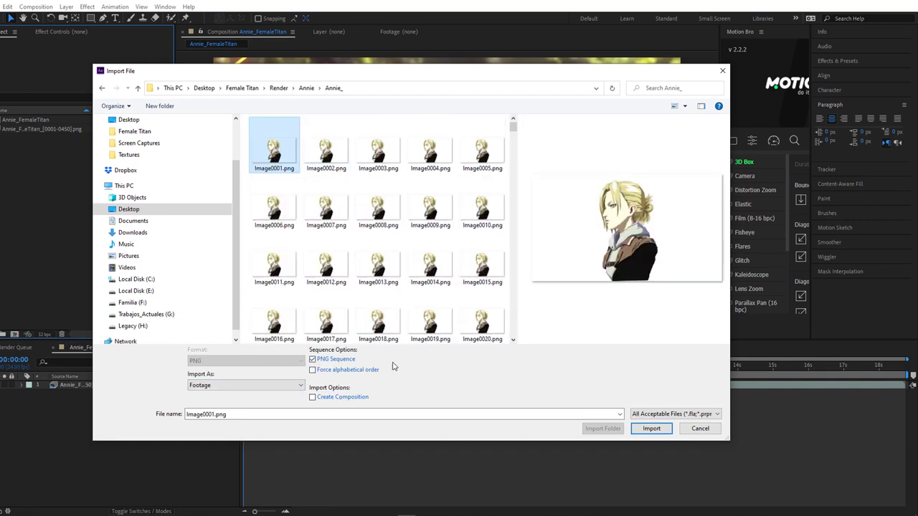
{"action": "left_click", "coordinate": [641, 429]}
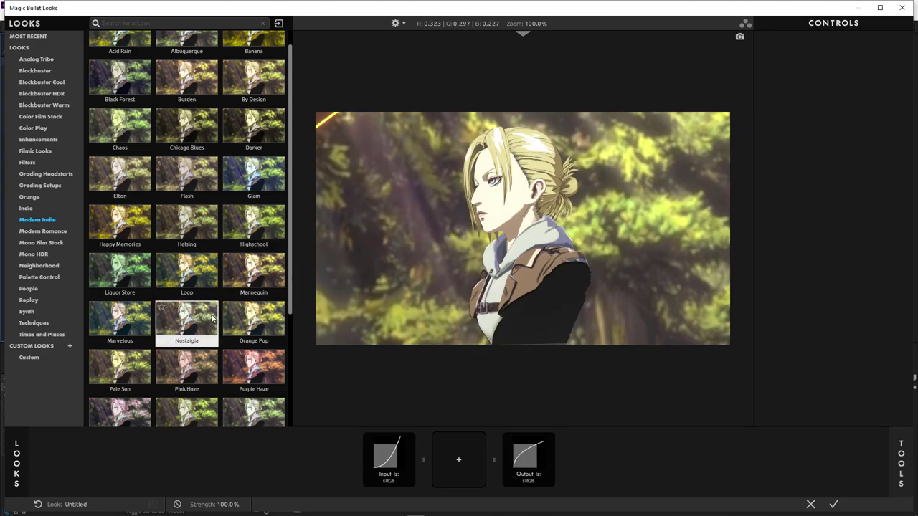
- In Magic Bullet Looks, compare the Loop and Mannequin presets from Modern Indie and apply Orange Pop
{"action": "left_click", "coordinate": [204, 278]}
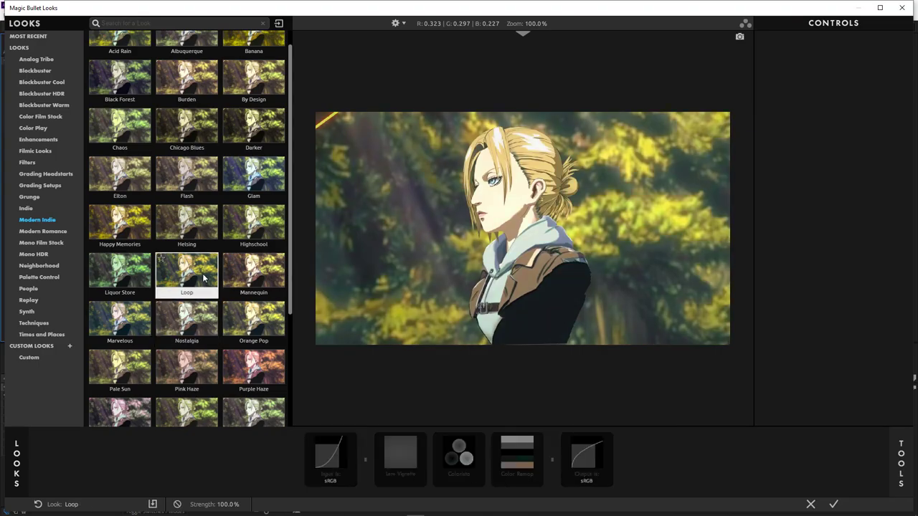
{"action": "left_click", "coordinate": [237, 274]}
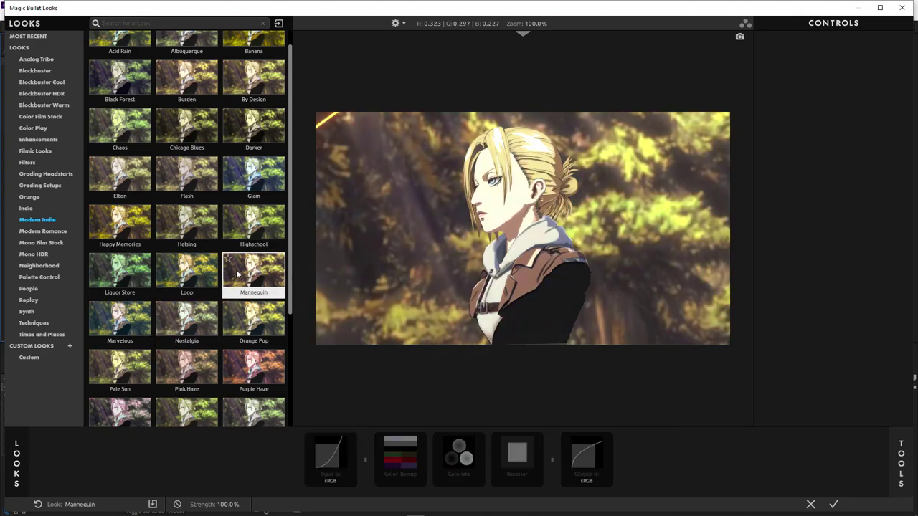
{"action": "left_click", "coordinate": [240, 224]}
{"action": "left_click", "coordinate": [241, 325]}
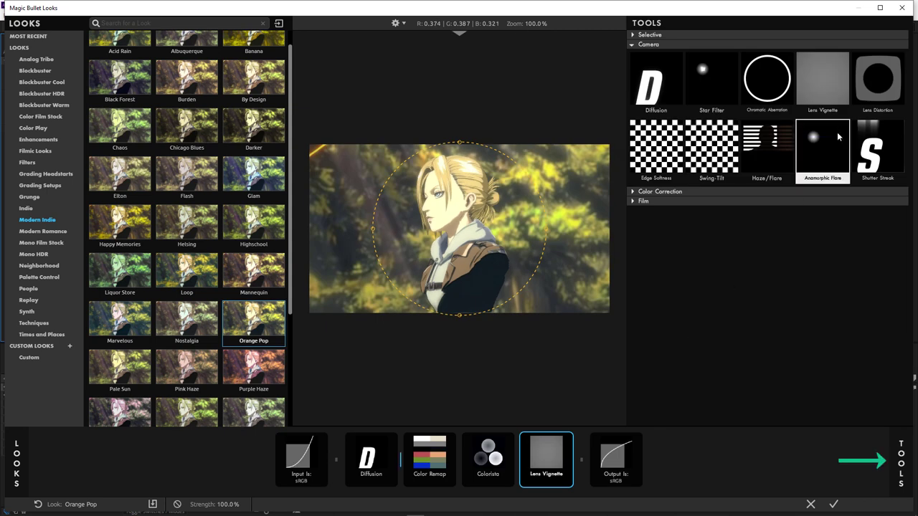
- Add a Lens Distortion tool after Lens Vignette in the look's chain and adjust its distortion amount
{"action": "left_click_drag", "start_coordinate": [853, 112], "coordinate": [612, 448]}
{"action": "scroll", "coordinate": [508, 225], "scroll_direction": "up", "scroll_amount": 4}
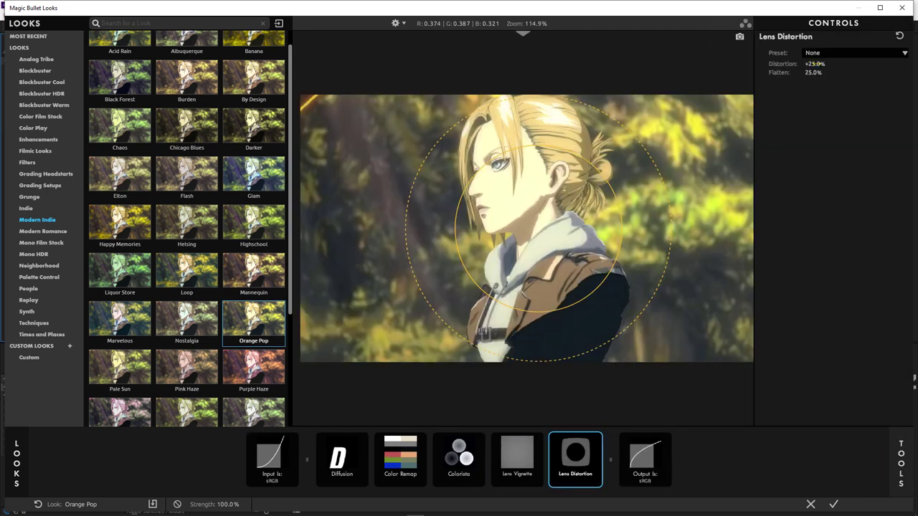
{"action": "mouse_move", "coordinate": [802, 66]}
{"action": "left_mouse_down"}
{"action": "mouse_move", "coordinate": [815, 66]}
{"action": "mouse_move", "coordinate": [793, 64]}
{"action": "left_mouse_up"}
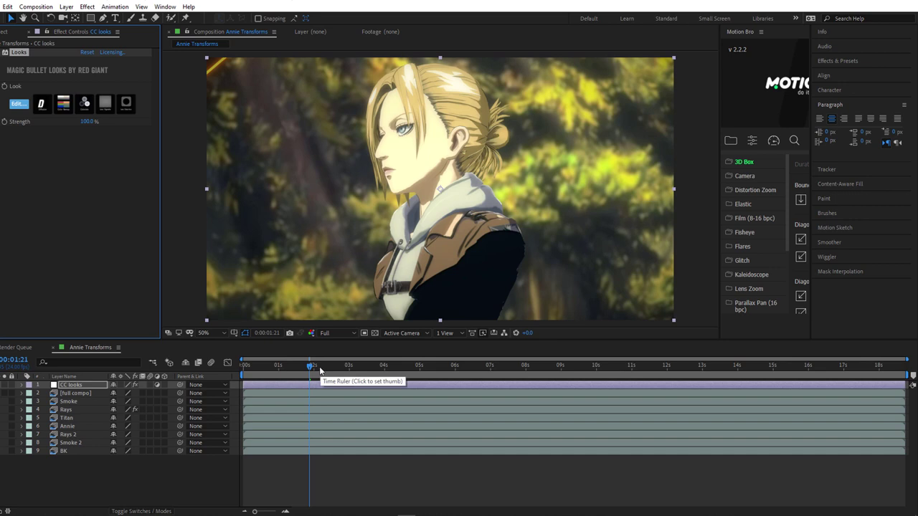
- Preview the graded Annie Transforms composition by scrubbing and playing it back
{"action": "left_click", "coordinate": [457, 365]}
{"action": "left_click_drag", "start_coordinate": [457, 365], "coordinate": [229, 364]}
{"action": "key", "text": "space"}
{"action": "left_click", "coordinate": [191, 206]}
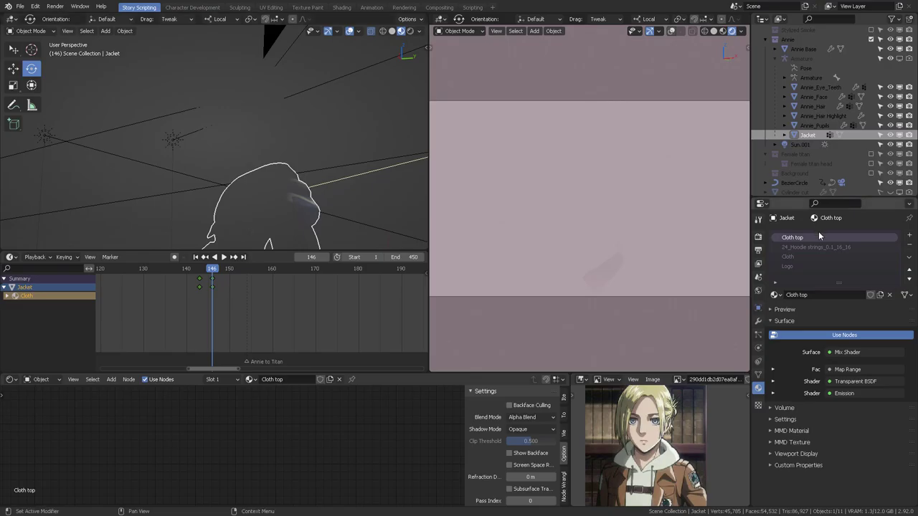
- In Blender, keyframe the Mapping node's Y location at 2.3 m on frame 147 in the jacket's Cloth top material
{"action": "scroll", "coordinate": [316, 419], "scroll_direction": "up", "scroll_amount": 8}
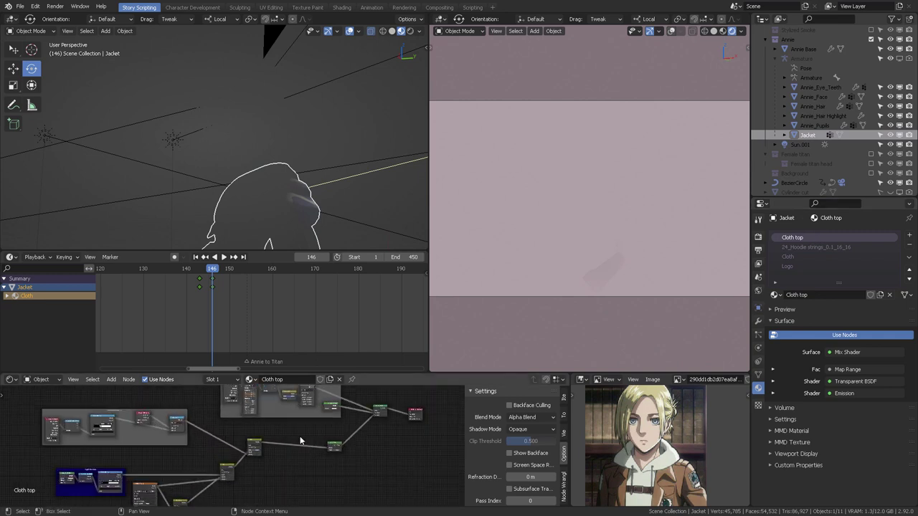
{"action": "middle_click_drag", "start_coordinate": [301, 417], "coordinate": [291, 455]}
{"action": "scroll", "coordinate": [290, 452], "scroll_direction": "up", "scroll_amount": 12}
{"action": "middle_click_drag", "start_coordinate": [295, 416], "coordinate": [291, 466]}
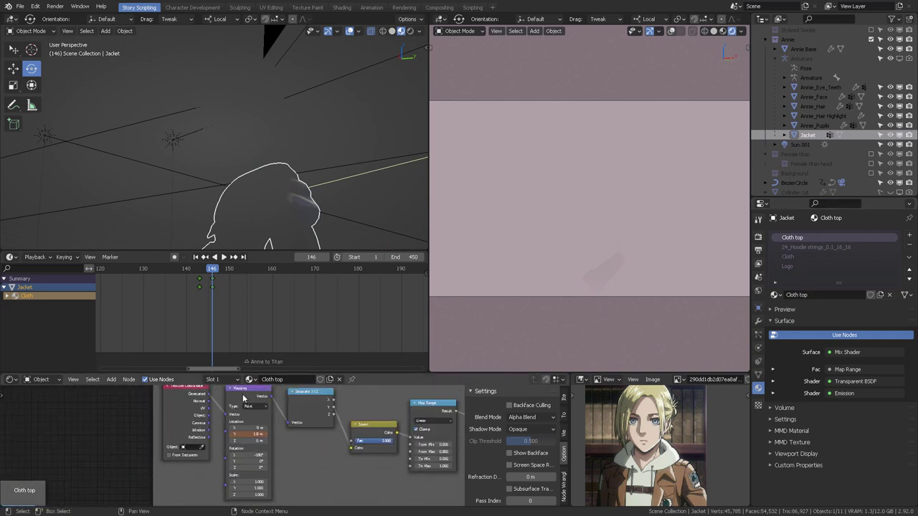
{"action": "scroll", "coordinate": [234, 306], "scroll_direction": "up", "scroll_amount": 2}
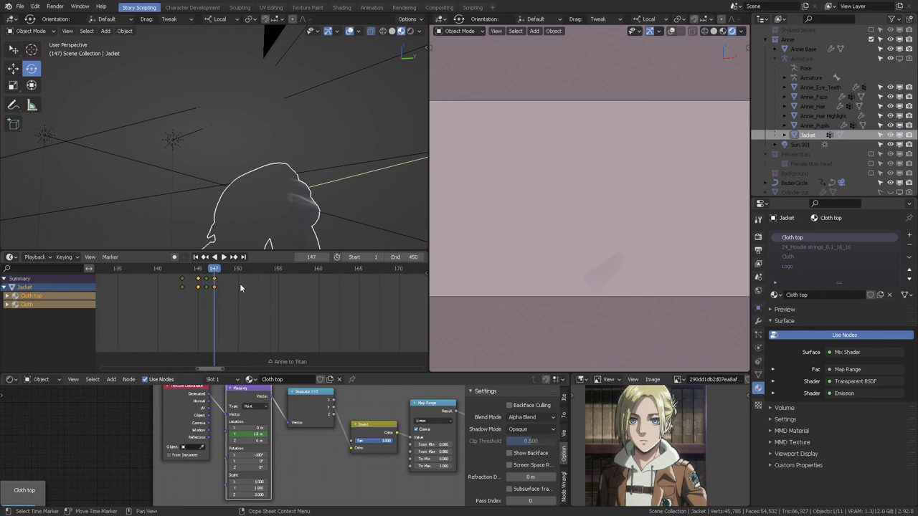
{"action": "scroll", "coordinate": [270, 425], "scroll_direction": "up", "scroll_amount": 3}
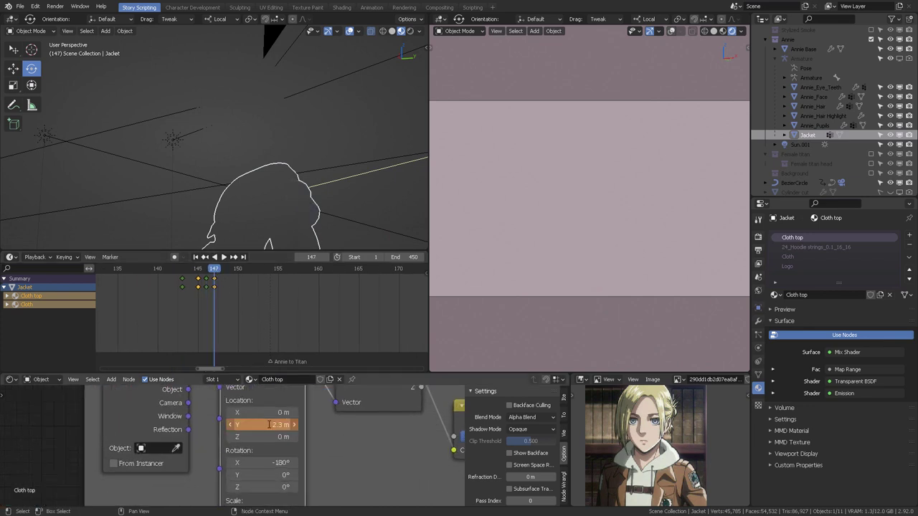
{"action": "right_click", "coordinate": [276, 425]}
{"action": "left_click", "coordinate": [292, 335]}
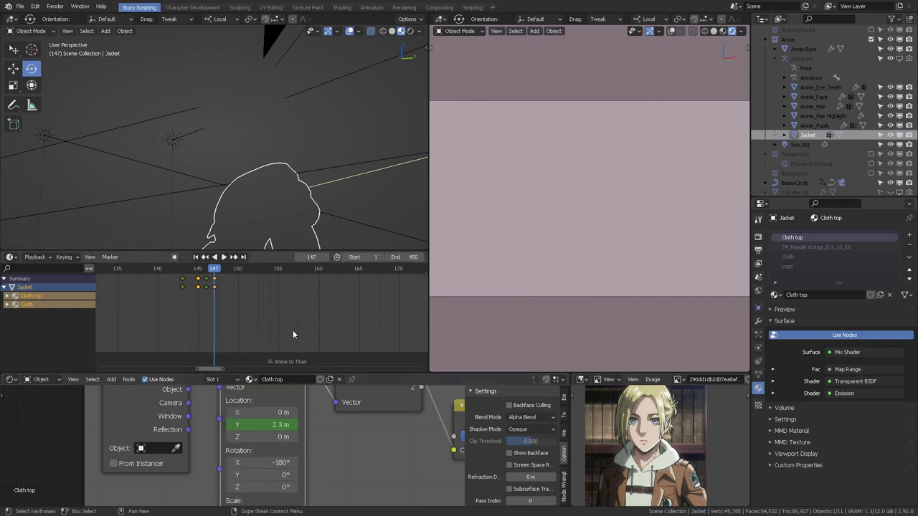
{"action": "key", "text": "space"}
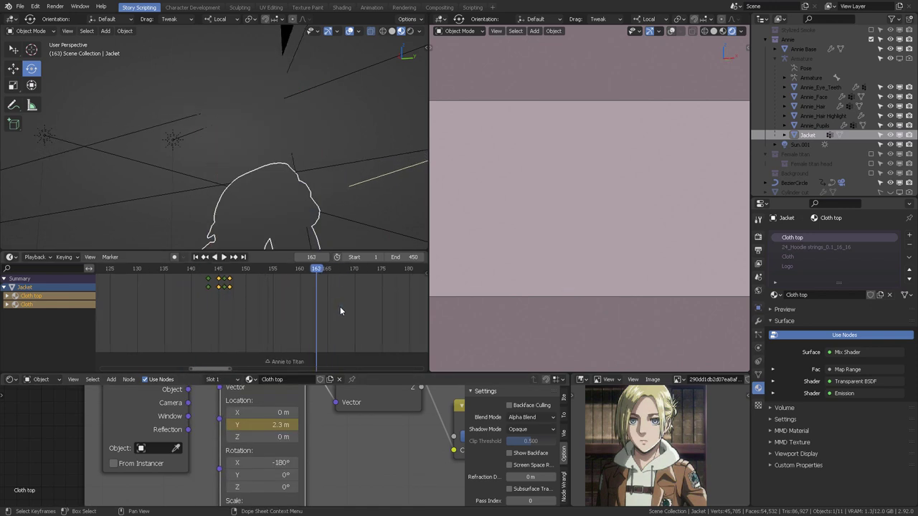
- Insert a single keyframe for the Cloth top material's Mapping Y location of 0 m at frame 377 and play back the reveal
{"action": "right_click", "coordinate": [270, 347]}
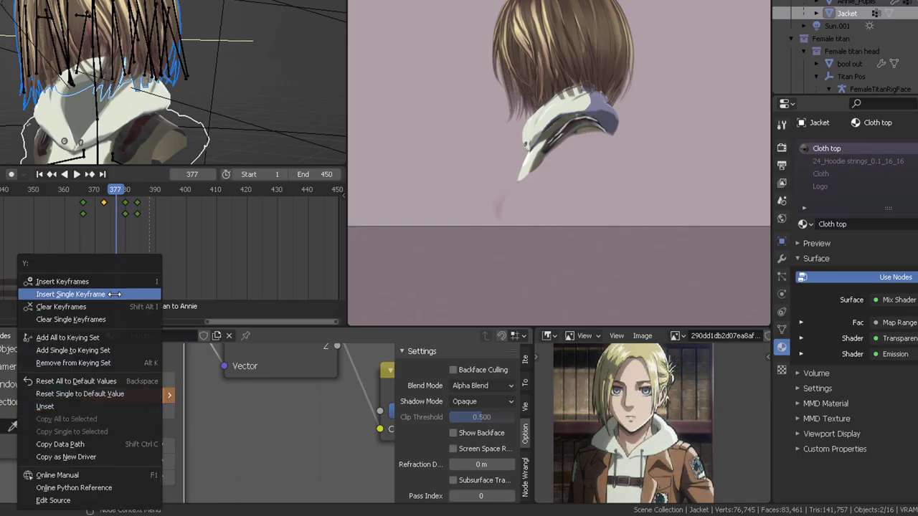
{"action": "left_click", "coordinate": [270, 347]}
{"action": "mouse_move", "coordinate": [113, 191]}
{"action": "left_mouse_down"}
{"action": "mouse_move", "coordinate": [96, 191]}
{"action": "mouse_move", "coordinate": [113, 192]}
{"action": "left_mouse_up"}
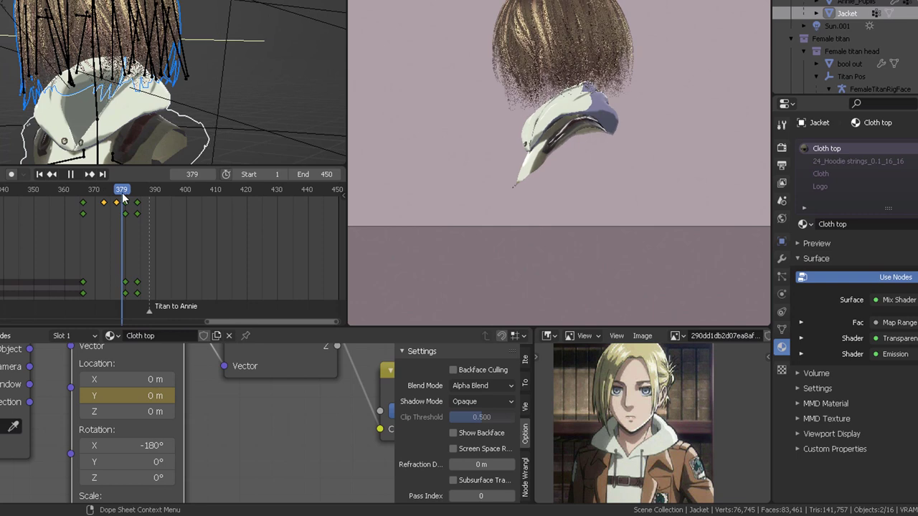
{"action": "key", "text": "space"}
- In the jacket's Cloth material, keyframe the Mapping node's Y location at 2.3 m on frame 373
{"action": "left_click", "coordinate": [839, 173]}
{"action": "scroll", "coordinate": [293, 412], "scroll_direction": "down", "scroll_amount": 5}
{"action": "middle_click_drag", "start_coordinate": [293, 412], "coordinate": [55, 476]}
{"action": "scroll", "coordinate": [222, 420], "scroll_direction": "down", "scroll_amount": 8}
{"action": "middle_click_drag", "start_coordinate": [228, 423], "coordinate": [105, 397]}
{"action": "scroll", "coordinate": [237, 431], "scroll_direction": "up", "scroll_amount": 6}
{"action": "scroll", "coordinate": [45, 410], "scroll_direction": "up", "scroll_amount": 5}
{"action": "middle_click_drag", "start_coordinate": [45, 410], "coordinate": [182, 424]}
{"action": "scroll", "coordinate": [114, 423], "scroll_direction": "up", "scroll_amount": 5}
{"action": "left_click", "coordinate": [104, 194]}
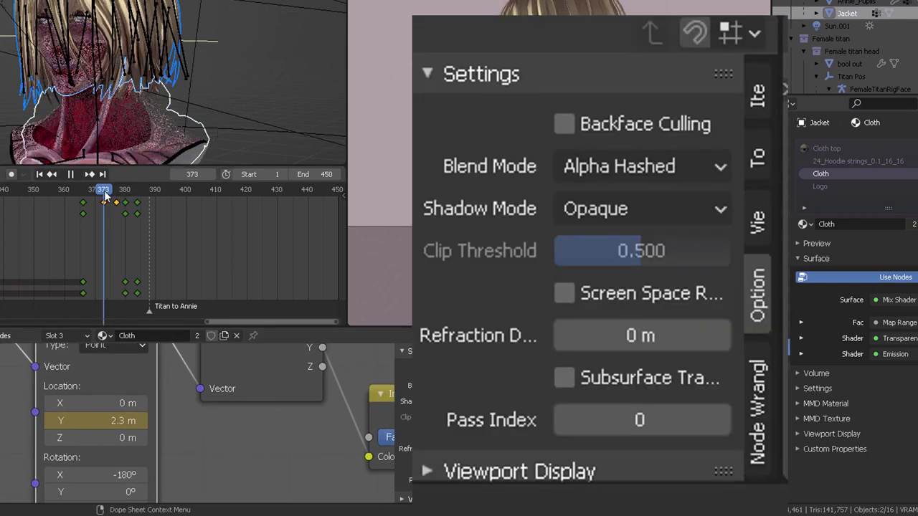
{"action": "right_click", "coordinate": [104, 421]}
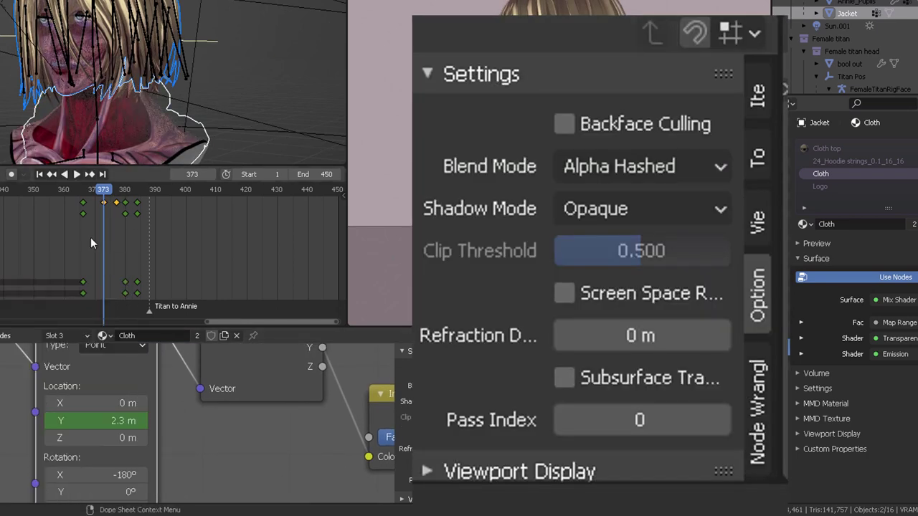
- Set the Cloth material's Mapping Y location to 0 m at frame 377 and insert a single keyframe for it
{"action": "left_click_drag", "start_coordinate": [119, 196], "coordinate": [115, 194]}
{"action": "left_click", "coordinate": [112, 419]}
{"action": "type", "text": "0"}
{"action": "key", "text": "Return"}
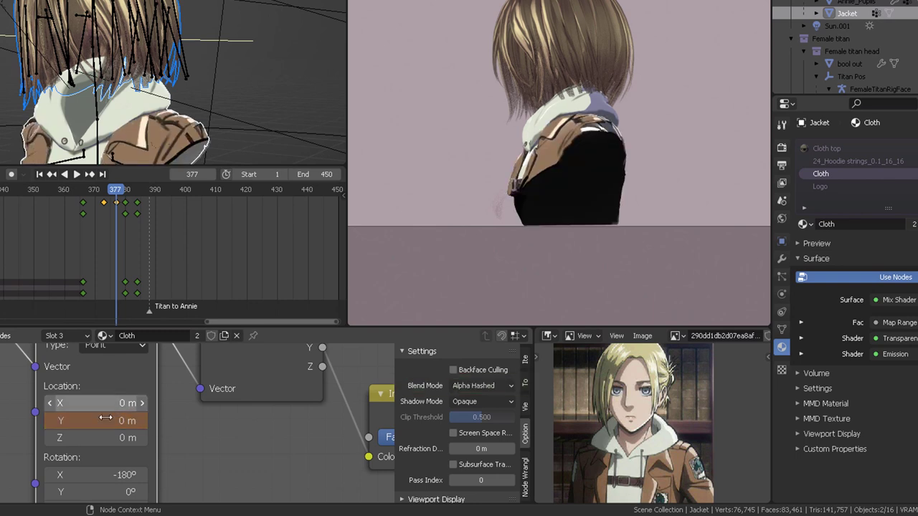
{"action": "right_click", "coordinate": [107, 420]}
{"action": "left_click", "coordinate": [87, 293]}
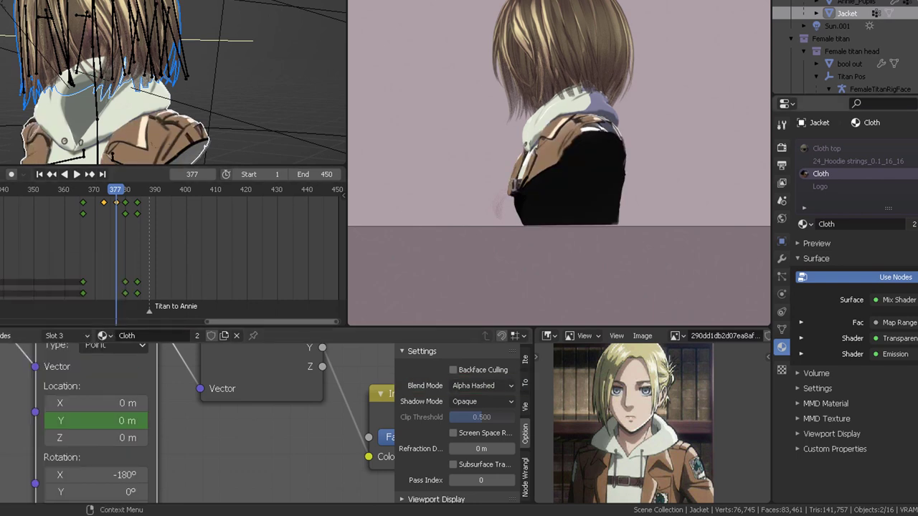
- In the jacket's Logo material, keyframe the Mapping node's Y location at 2.3 m on frame 373
{"action": "left_click", "coordinate": [822, 186]}
{"action": "key", "text": "Home"}
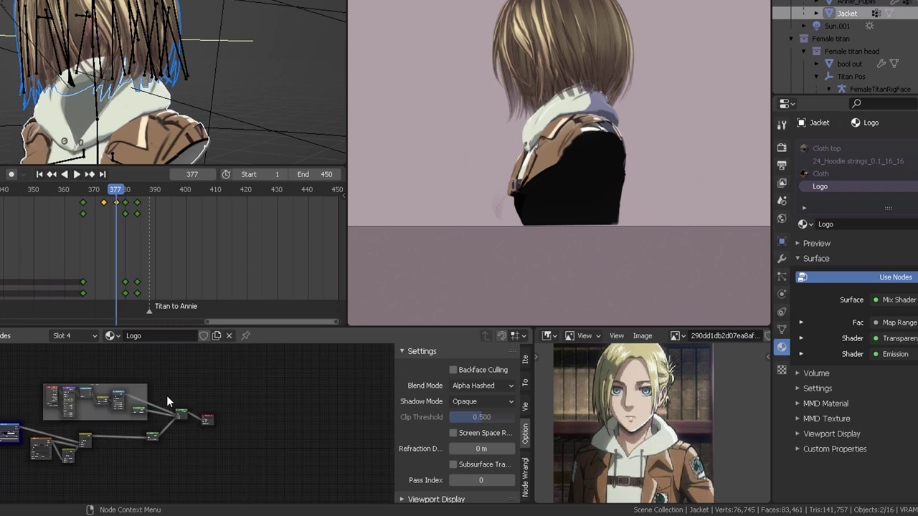
{"action": "scroll", "coordinate": [94, 414], "scroll_direction": "up", "scroll_amount": 12}
{"action": "middle_click_drag", "start_coordinate": [84, 410], "coordinate": [165, 425]}
{"action": "scroll", "coordinate": [118, 419], "scroll_direction": "up", "scroll_amount": 15}
{"action": "left_click", "coordinate": [102, 191]}
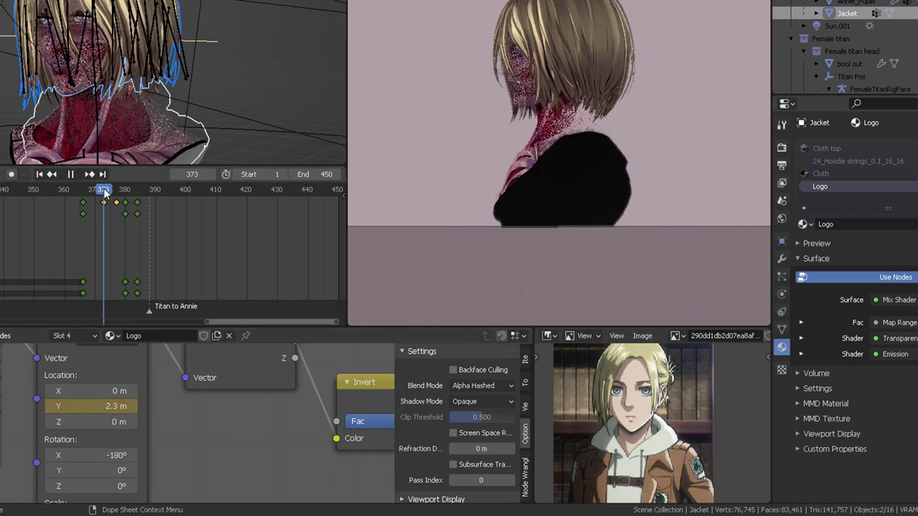
{"action": "right_click", "coordinate": [93, 406]}
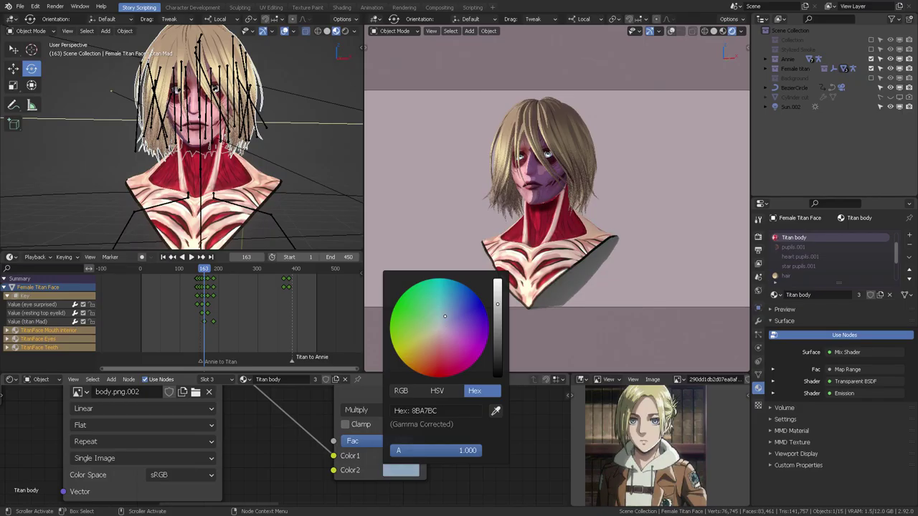
- Shift the Titan body's Multiply tint to pale teal and edit the hex value of the TitanFace Front's Multiply Color2
{"action": "left_click_drag", "start_coordinate": [437, 313], "coordinate": [442, 310]}
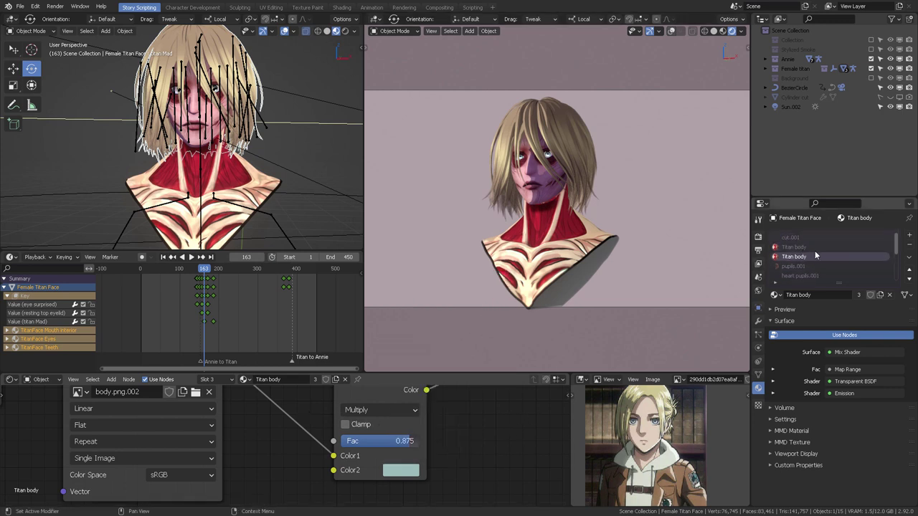
{"action": "left_click", "coordinate": [811, 247]}
{"action": "scroll", "coordinate": [815, 249], "scroll_direction": "down", "scroll_amount": 5}
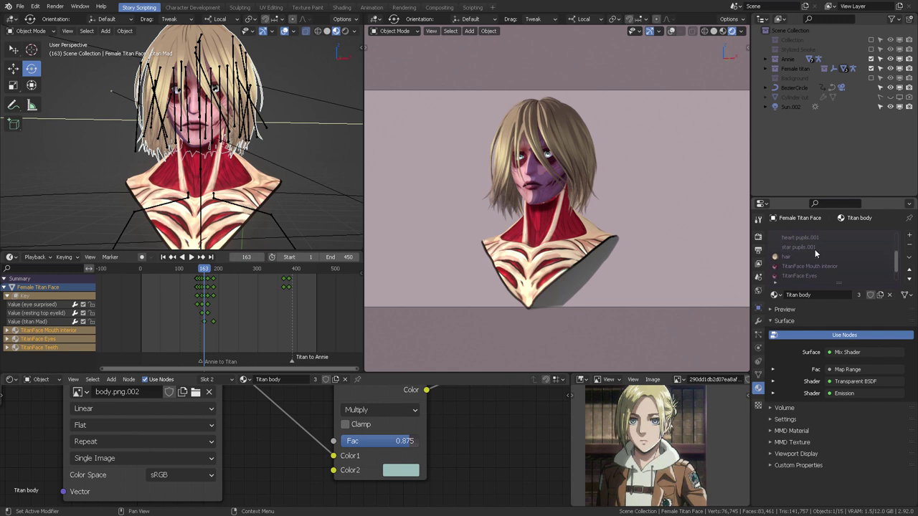
{"action": "left_click", "coordinate": [825, 266]}
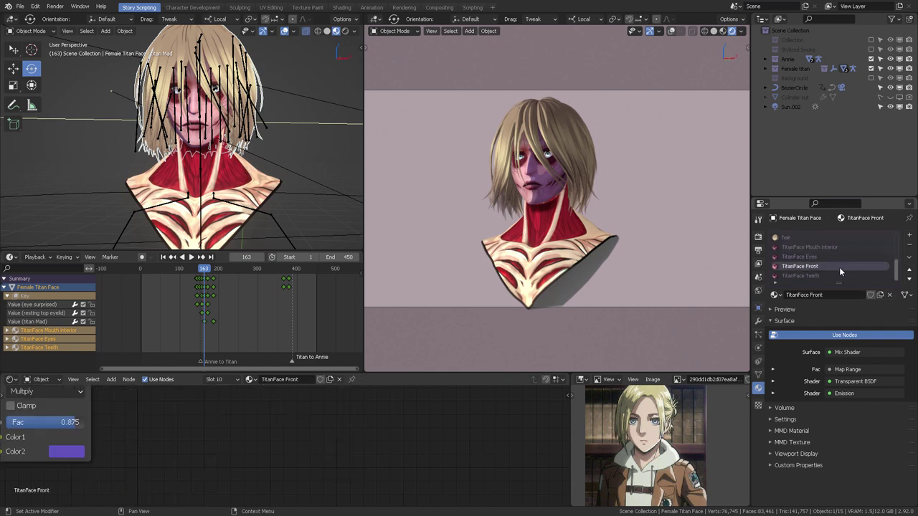
{"action": "scroll", "coordinate": [307, 434], "scroll_direction": "left", "scroll_amount": 3, "text": "ctrl"}
{"action": "left_click", "coordinate": [261, 453]}
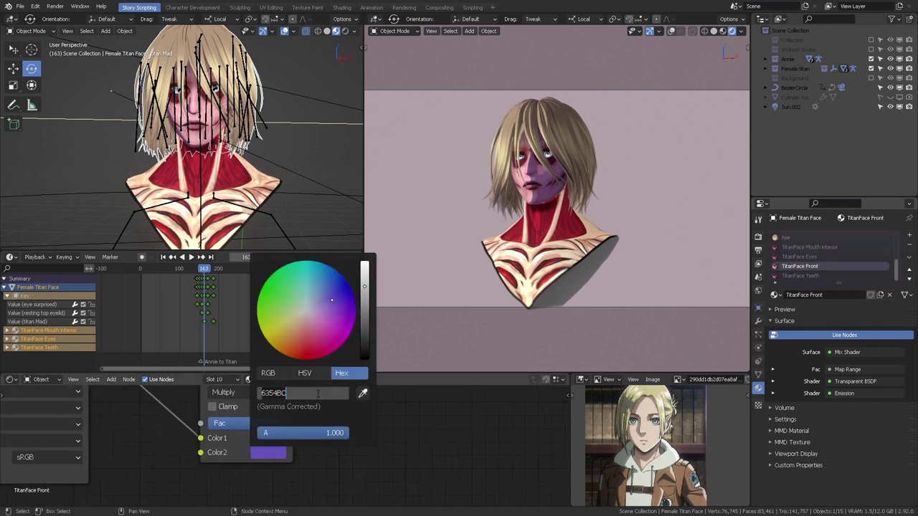
{"action": "key", "text": "Return"}
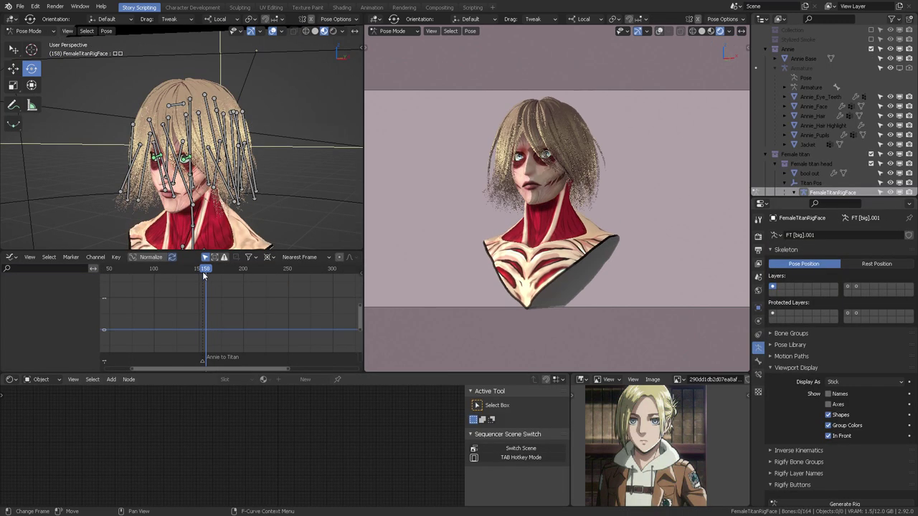
- Scrub through the animation to review the titan's transformation and the lightning rays around both characters
{"action": "mouse_move", "coordinate": [203, 276]}
{"action": "left_mouse_down"}
{"action": "mouse_move", "coordinate": [191, 277]}
{"action": "mouse_move", "coordinate": [207, 278]}
{"action": "left_mouse_up"}
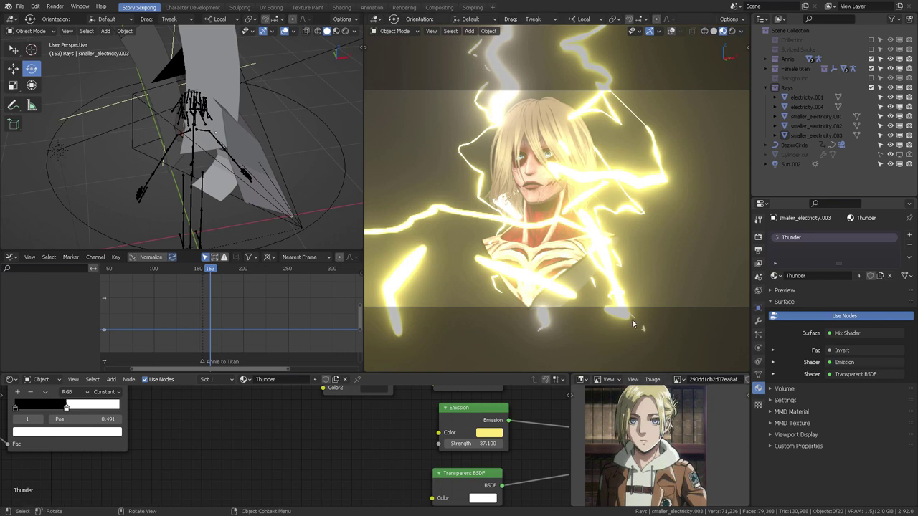
{"action": "left_click_drag", "start_coordinate": [208, 271], "coordinate": [395, 289]}
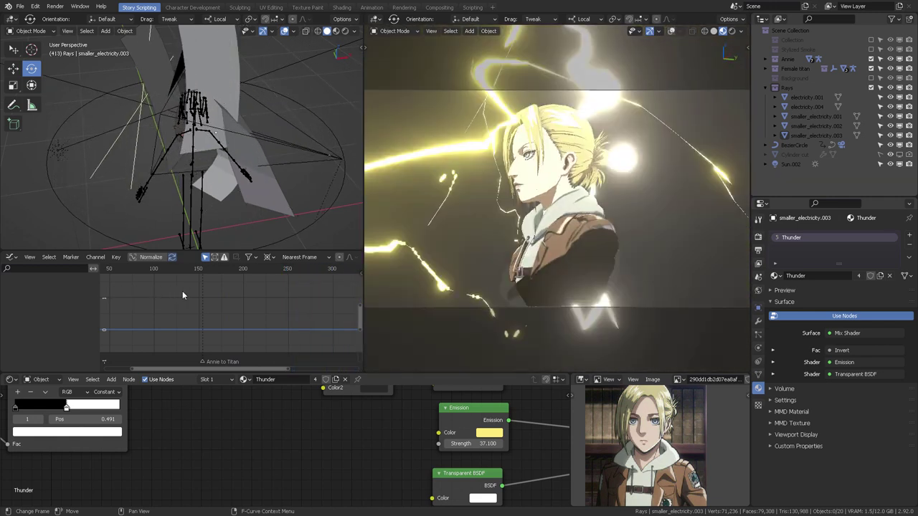
{"action": "left_click_drag", "start_coordinate": [177, 292], "coordinate": [208, 290]}
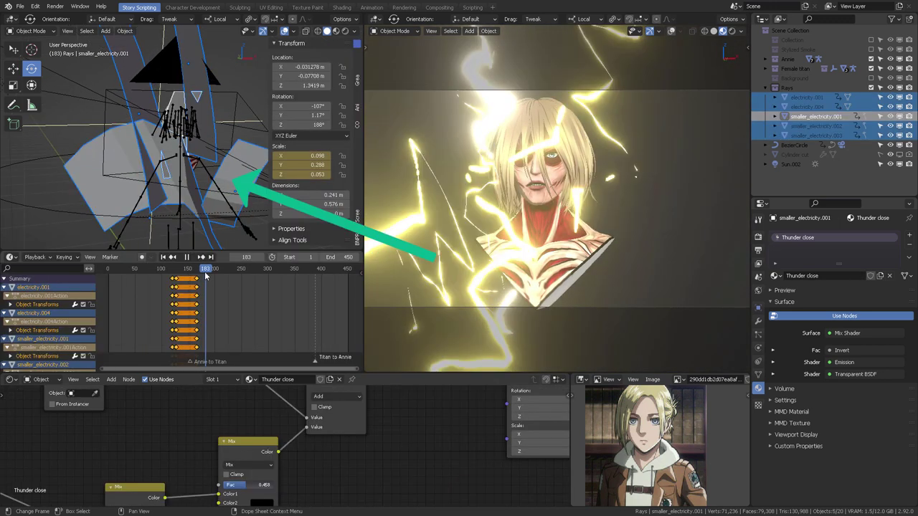
- At frame 173, scale down all the rays, then shrink electricity.001 further to about 0.002, 0.005, 0.001 and keyframe it
{"action": "left_click_drag", "start_coordinate": [207, 276], "coordinate": [202, 280]}
{"action": "key", "text": "s"}
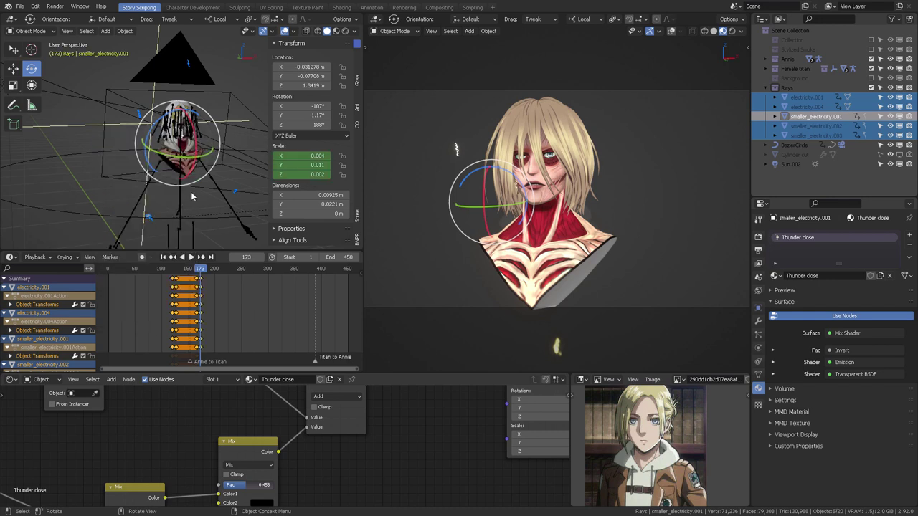
{"action": "left_click", "coordinate": [135, 114]}
{"action": "key", "text": "s"}
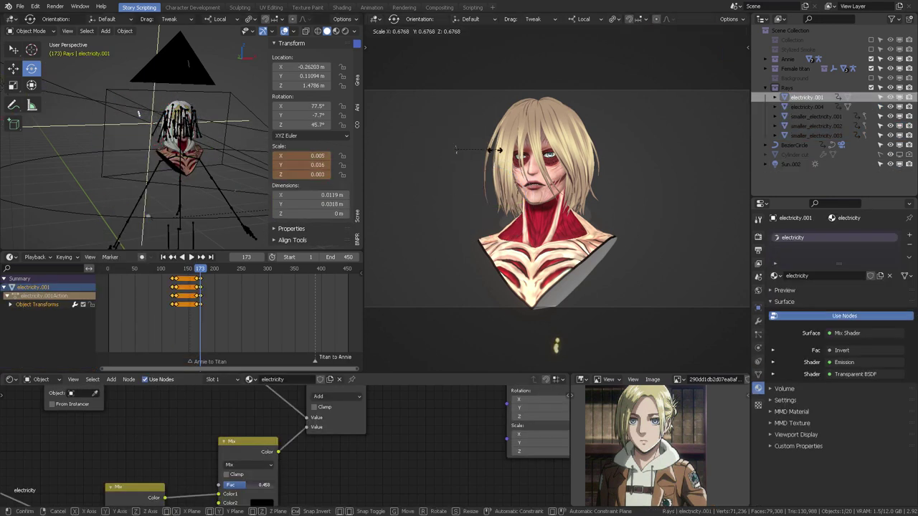
{"action": "left_click", "coordinate": [469, 153]}
{"action": "key", "text": "i"}
{"action": "left_click", "coordinate": [470, 155]}
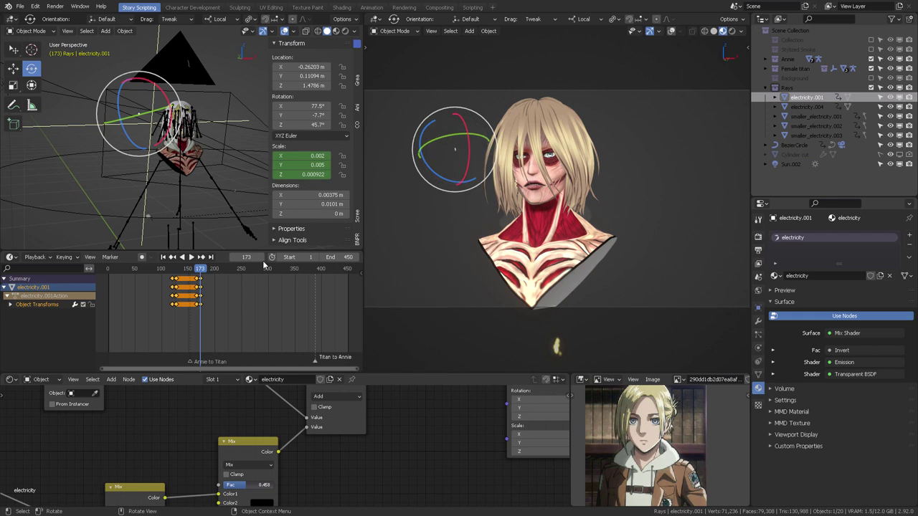
- Scale smaller_electricity.002 down by a factor of about 0.42 at frame 173
{"action": "left_click", "coordinate": [557, 348]}
{"action": "key", "text": "s"}
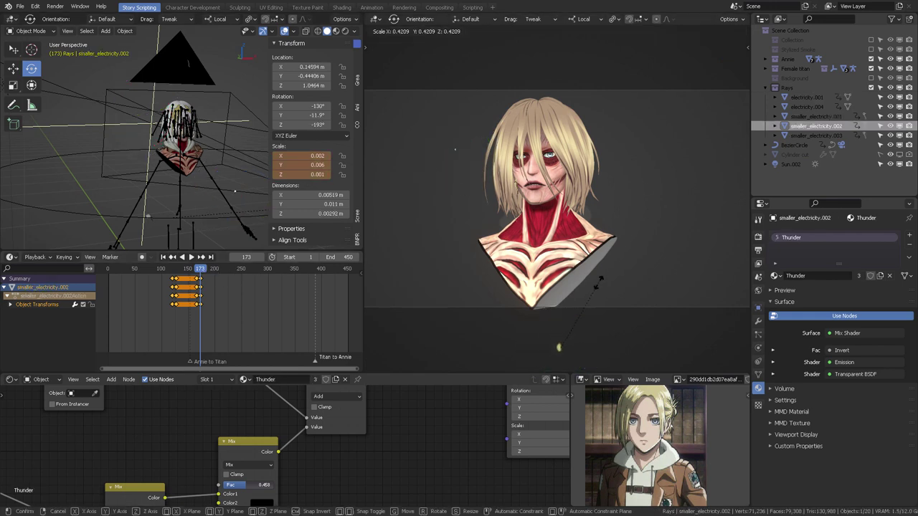
{"action": "left_click", "coordinate": [599, 280]}
{"action": "left_click", "coordinate": [408, 228]}
- Preview the lightning during the Annie to Titan transformation with rendered shading and inspect it from the free viewport without overlays
{"action": "left_click_drag", "start_coordinate": [199, 269], "coordinate": [179, 282]}
{"action": "left_click", "coordinate": [732, 31]}
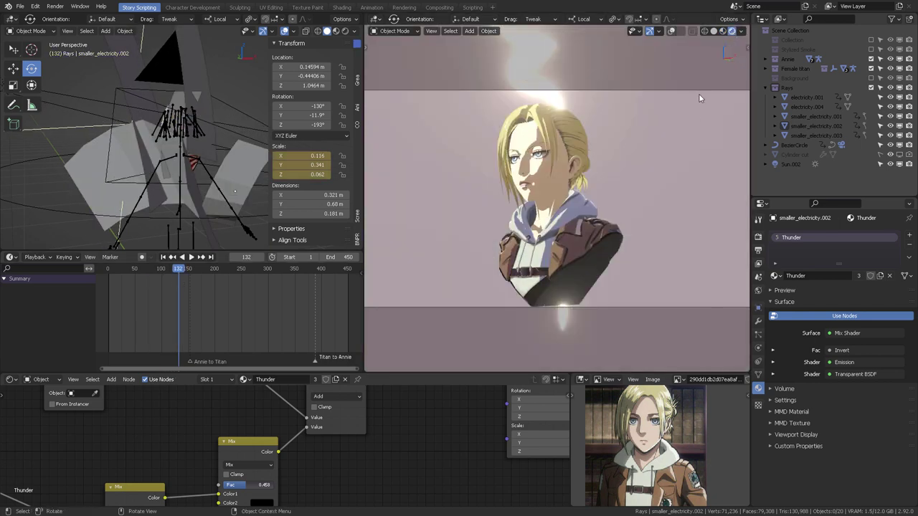
{"action": "key", "text": "space"}
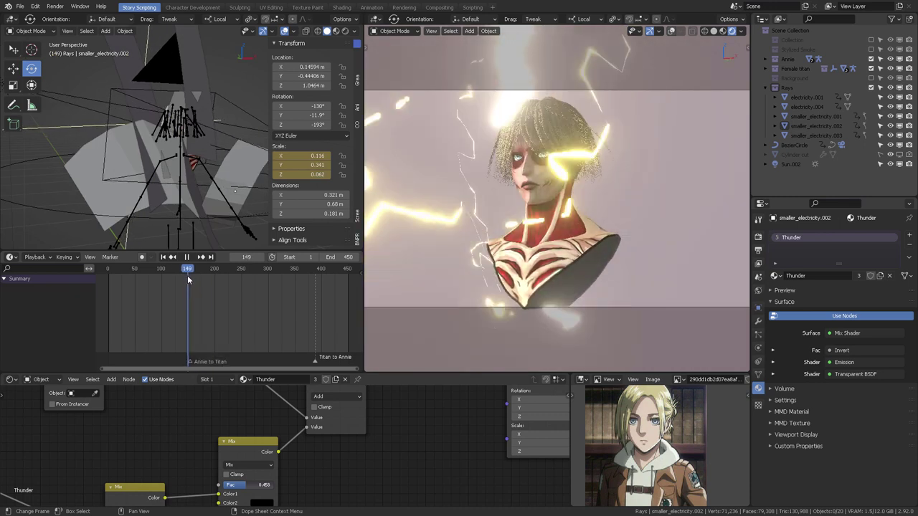
{"action": "left_click_drag", "start_coordinate": [198, 276], "coordinate": [196, 277]}
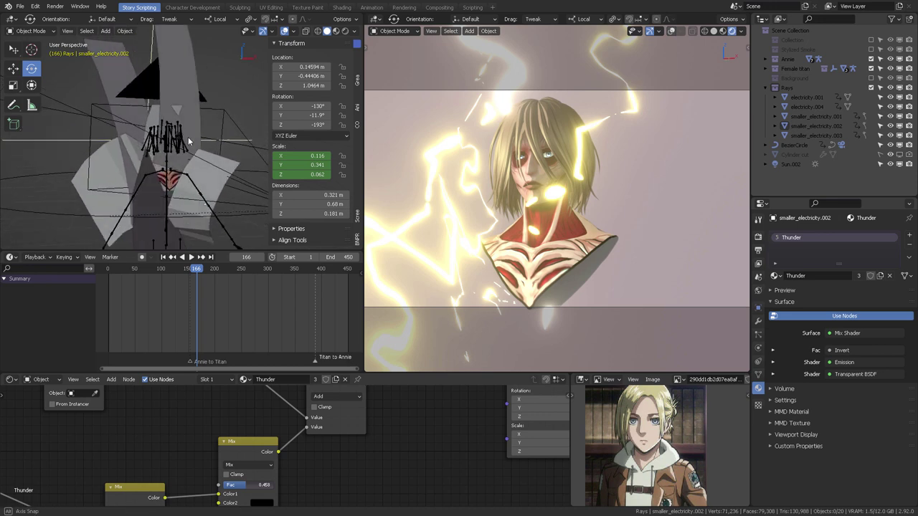
{"action": "middle_click_drag", "start_coordinate": [170, 135], "coordinate": [177, 142]}
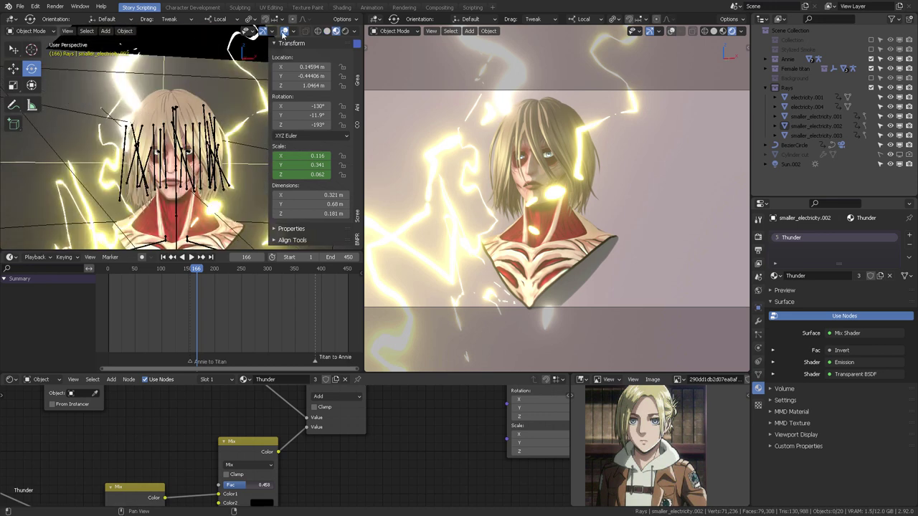
{"action": "left_click", "coordinate": [285, 31]}
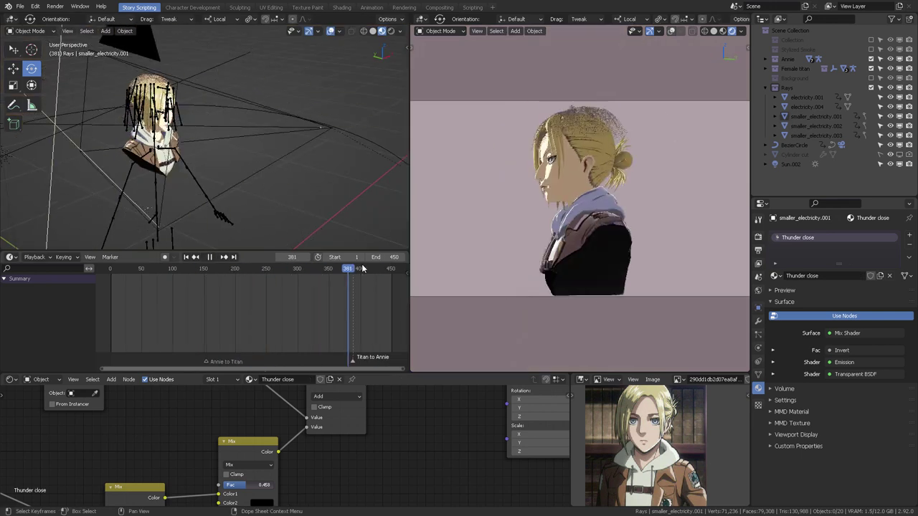
- Move from the Titan to Annie section back to frame 201 and enable the Stylized Smoke collection
{"action": "left_click_drag", "start_coordinate": [373, 268], "coordinate": [235, 269]}
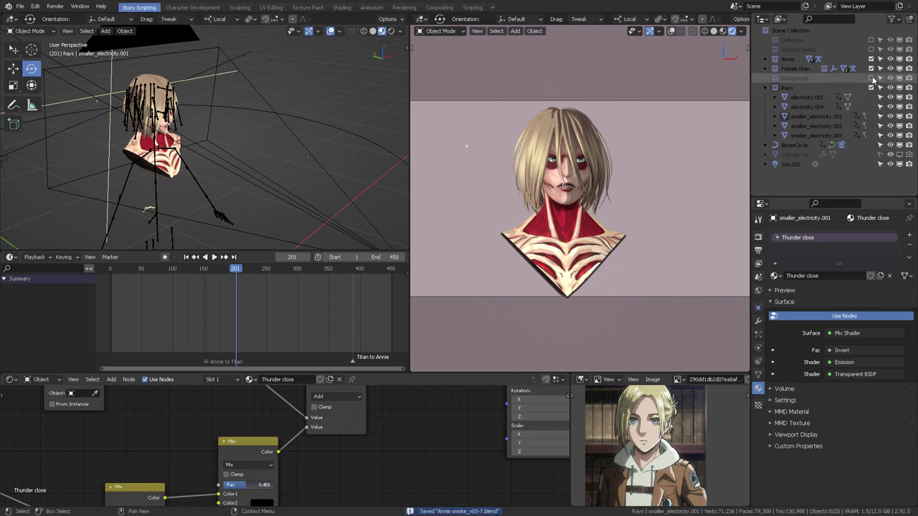
{"action": "left_click", "coordinate": [871, 49]}
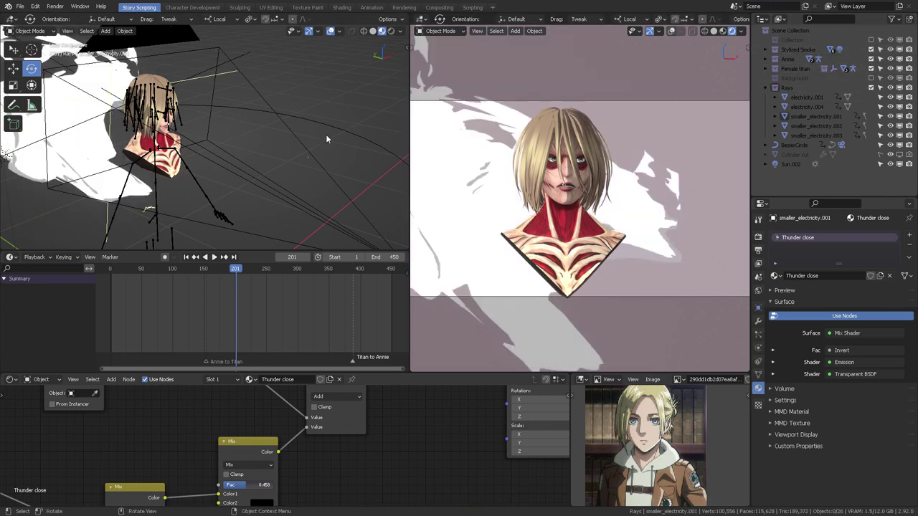
- At frame 376, duplicate the Smoke stylized.002 object, place the copy around Annie and rotate it
{"action": "middle_click_drag", "start_coordinate": [327, 139], "coordinate": [280, 147]}
{"action": "left_click_drag", "start_coordinate": [125, 270], "coordinate": [345, 270]}
{"action": "middle_click_drag", "start_coordinate": [345, 154], "coordinate": [283, 156]}
{"action": "scroll", "coordinate": [283, 157], "scroll_direction": "down", "scroll_amount": 4}
{"action": "left_click", "coordinate": [284, 157]}
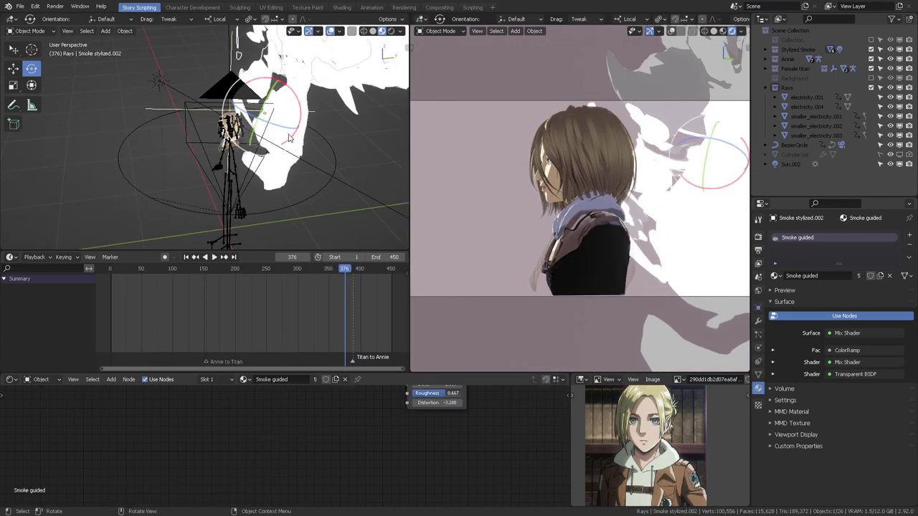
{"action": "key", "text": "shift+d"}
{"action": "left_click", "coordinate": [216, 200]}
{"action": "middle_click_drag", "start_coordinate": [216, 201], "coordinate": [316, 194]}
{"action": "left_click_drag", "start_coordinate": [231, 159], "coordinate": [240, 194]}
- Try a level 1 Subdivision modifier on the duplicated smoke, check it around frame 379 and undo it
{"action": "left_click", "coordinate": [758, 320]}
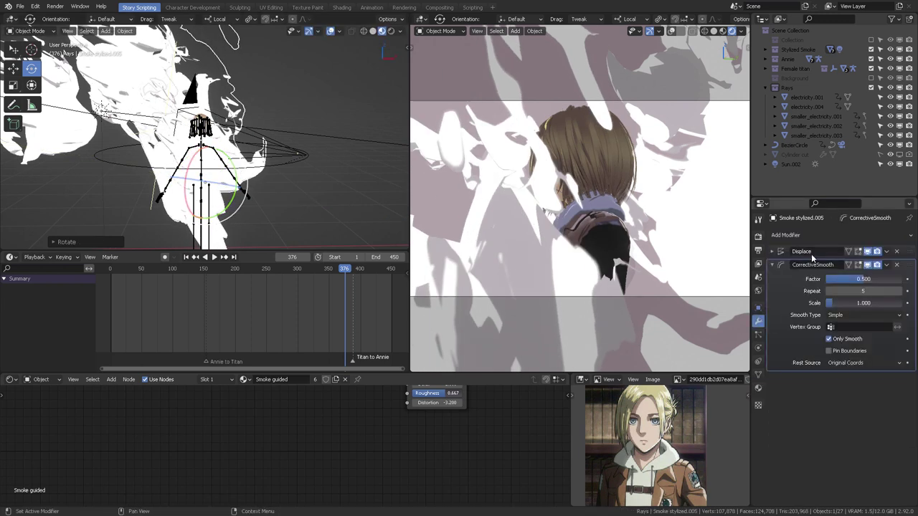
{"action": "key", "text": "ctrl+1"}
{"action": "key", "text": "alt+a"}
{"action": "left_click_drag", "start_coordinate": [347, 269], "coordinate": [357, 269]}
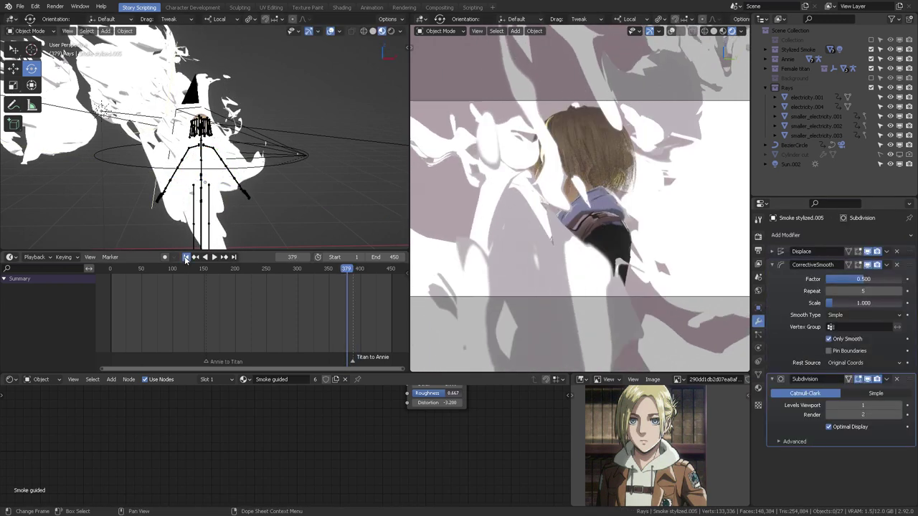
{"action": "left_click", "coordinate": [186, 257]}
{"action": "key", "text": "ctrl+z"}
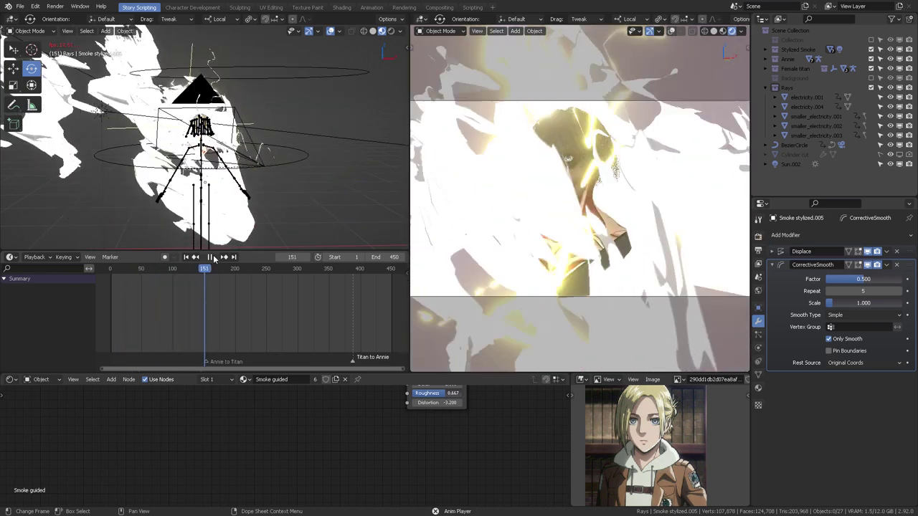
- Play the animation from the start and scrub through the Annie to Titan section to check the smoke
{"action": "left_click", "coordinate": [214, 256]}
{"action": "mouse_move", "coordinate": [217, 275]}
{"action": "left_mouse_down"}
{"action": "mouse_move", "coordinate": [162, 281]}
{"action": "mouse_move", "coordinate": [354, 279]}
{"action": "mouse_move", "coordinate": [135, 276]}
{"action": "mouse_move", "coordinate": [206, 278]}
{"action": "left_mouse_up"}
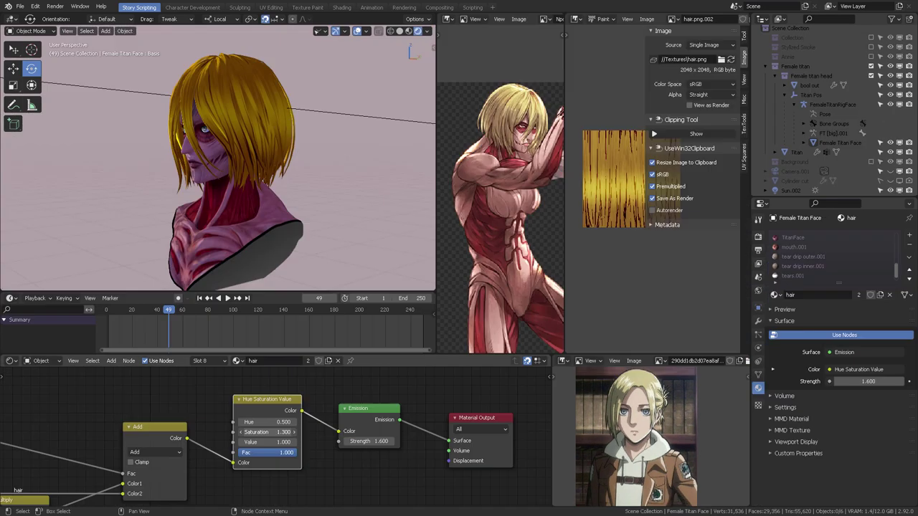
- Lower the saturation in the Female Titan's hair material and preview the strand noise from its Musgrave Texture node
{"action": "left_click_drag", "start_coordinate": [267, 432], "coordinate": [188, 432], "text": "ctrl"}
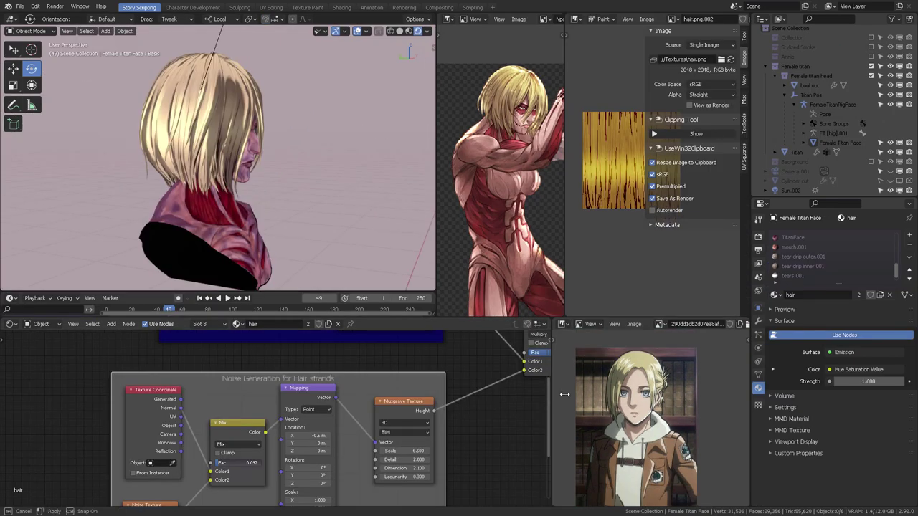
{"action": "scroll", "coordinate": [469, 411], "scroll_direction": "up", "scroll_amount": 2}
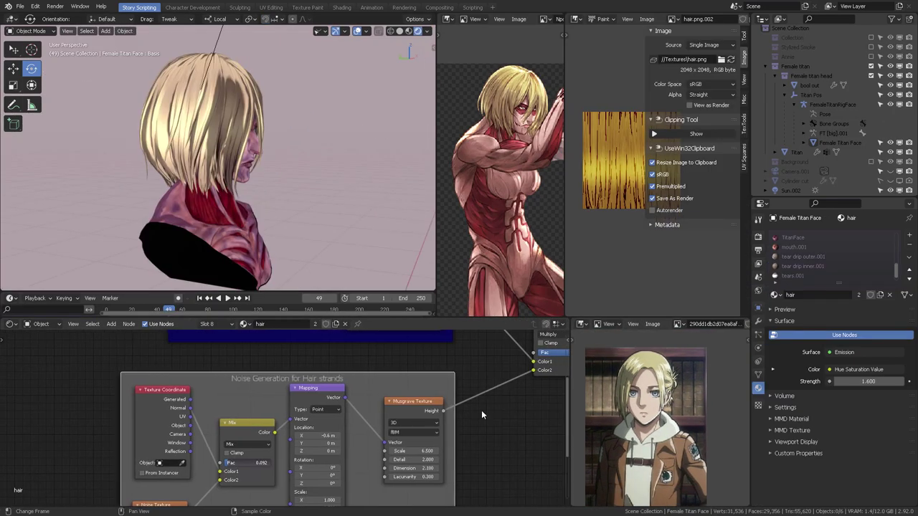
{"action": "middle_click_drag", "start_coordinate": [453, 412], "coordinate": [444, 401]}
{"action": "left_click", "coordinate": [406, 370], "text": "ctrl+shift"}
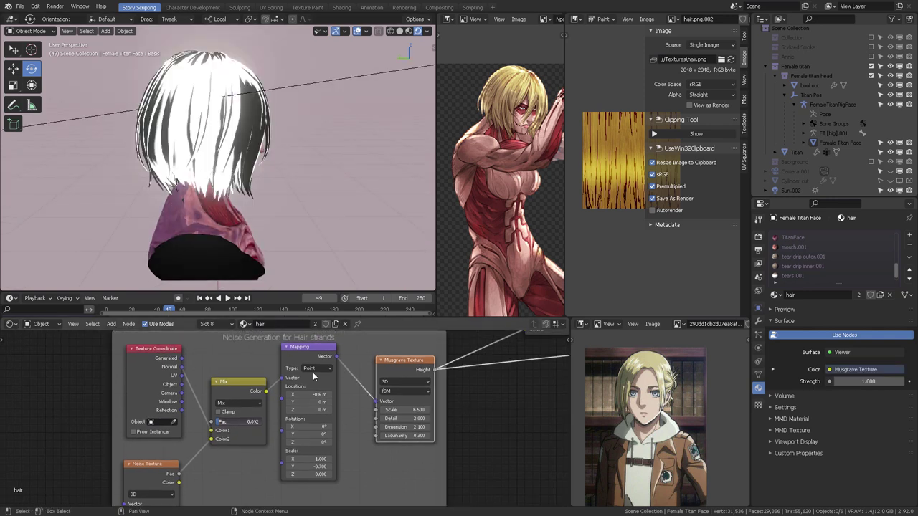
- Try changing the X location and the scale of the hair strand noise mapping, undoing each change
{"action": "left_click_drag", "start_coordinate": [309, 394], "coordinate": [295, 395]}
{"action": "mouse_move", "coordinate": [64, 137]}
{"action": "middle_mouse_down"}
{"action": "mouse_move", "coordinate": [157, 165]}
{"action": "mouse_move", "coordinate": [244, 145]}
{"action": "middle_mouse_up"}
{"action": "key", "text": "ctrl+z"}
{"action": "middle_click_drag", "start_coordinate": [180, 129], "coordinate": [324, 124]}
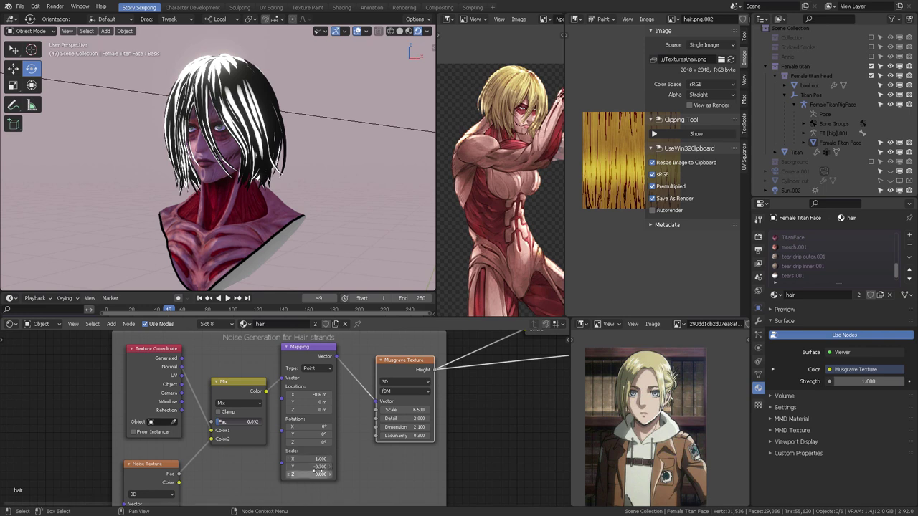
{"action": "left_click_drag", "start_coordinate": [318, 468], "coordinate": [324, 467]}
{"action": "key", "text": "ctrl+z"}
- Preview the Light Threshold ColorRamp output on the Female Titan's hair and inspect the shading around the head
{"action": "mouse_move", "coordinate": [198, 188]}
{"action": "middle_mouse_down"}
{"action": "mouse_move", "coordinate": [313, 187]}
{"action": "mouse_move", "coordinate": [129, 188]}
{"action": "middle_mouse_up"}
{"action": "middle_click_drag", "start_coordinate": [429, 403], "coordinate": [368, 456]}
{"action": "scroll", "coordinate": [420, 452], "scroll_direction": "down", "scroll_amount": 3}
{"action": "middle_click_drag", "start_coordinate": [409, 421], "coordinate": [369, 479]}
{"action": "scroll", "coordinate": [370, 430], "scroll_direction": "up", "scroll_amount": 2}
{"action": "left_click", "coordinate": [291, 348], "text": "ctrl+shift"}
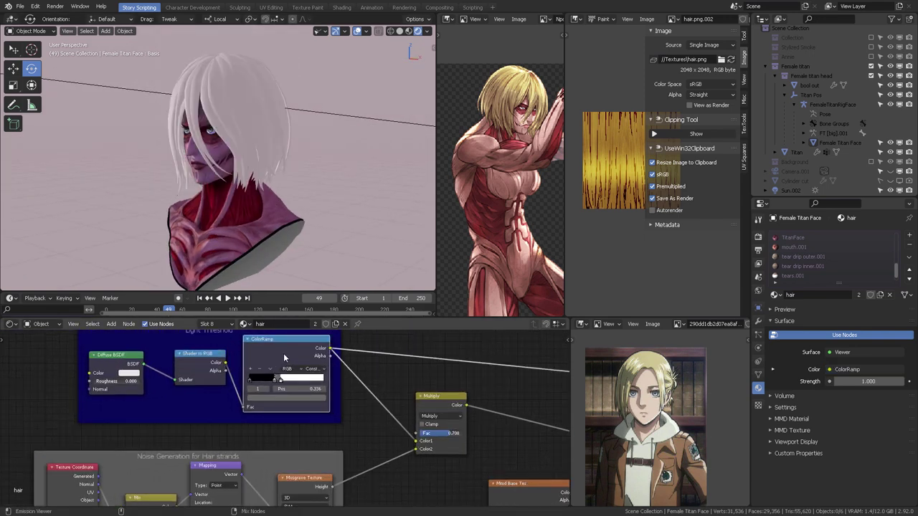
{"action": "middle_click_drag", "start_coordinate": [208, 179], "coordinate": [287, 179]}
{"action": "scroll", "coordinate": [236, 158], "scroll_direction": "up", "scroll_amount": 4}
{"action": "scroll", "coordinate": [237, 158], "scroll_direction": "down", "scroll_amount": 1}
{"action": "middle_click_drag", "start_coordinate": [236, 28], "coordinate": [236, 70], "text": "shift"}
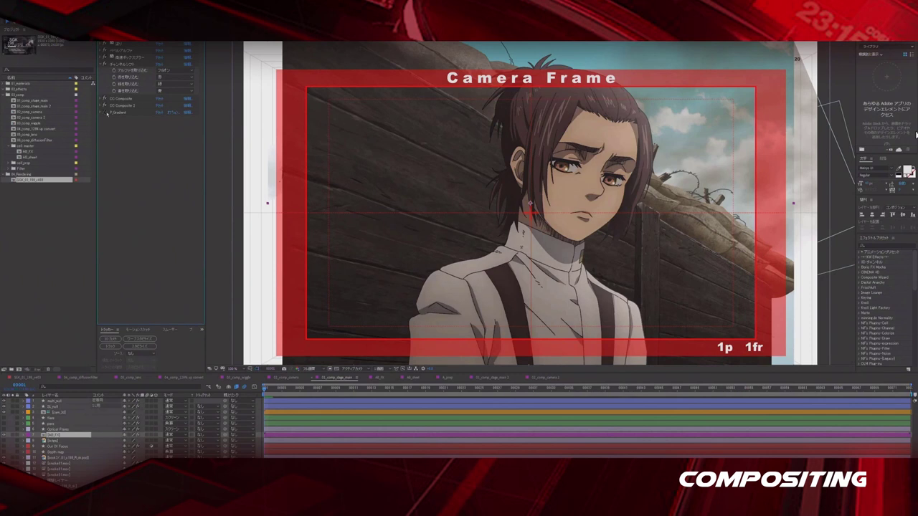
- Switch to After Effects and examine the shot in the diffusion filter composition
{"action": "left_click", "coordinate": [4, 430]}
{"action": "left_click", "coordinate": [76, 378]}
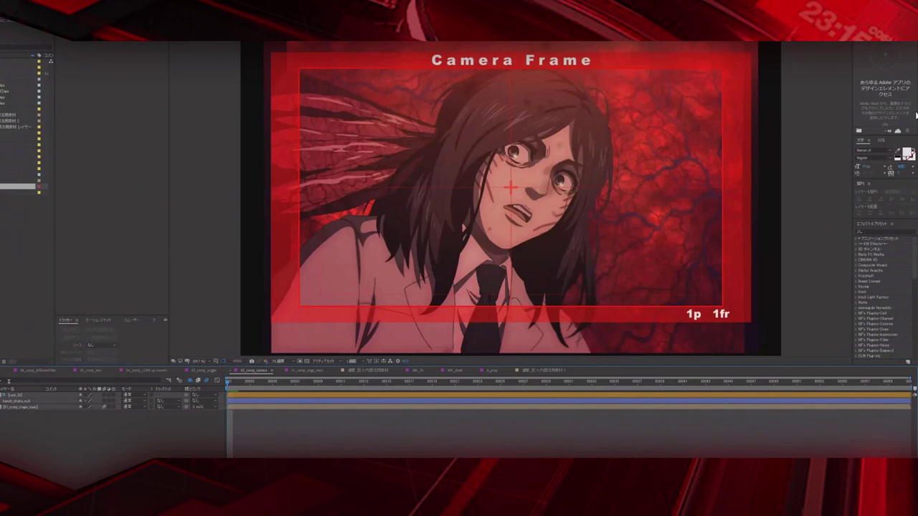
{"action": "left_click", "coordinate": [34, 371]}
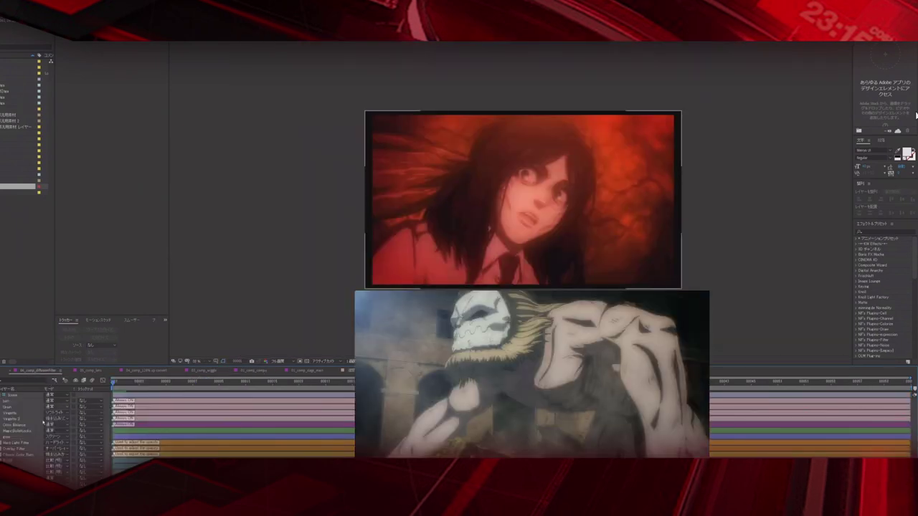
{"action": "scroll", "coordinate": [35, 434], "scroll_direction": "down", "scroll_amount": 1}
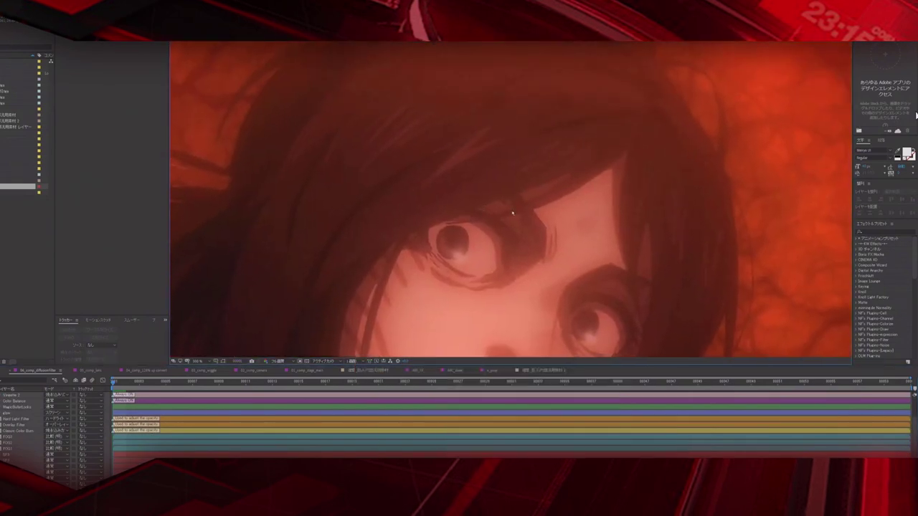
- Open the main stage composition and examine the long-haired character's face, hair and shading up close
{"action": "left_click", "coordinate": [319, 369]}
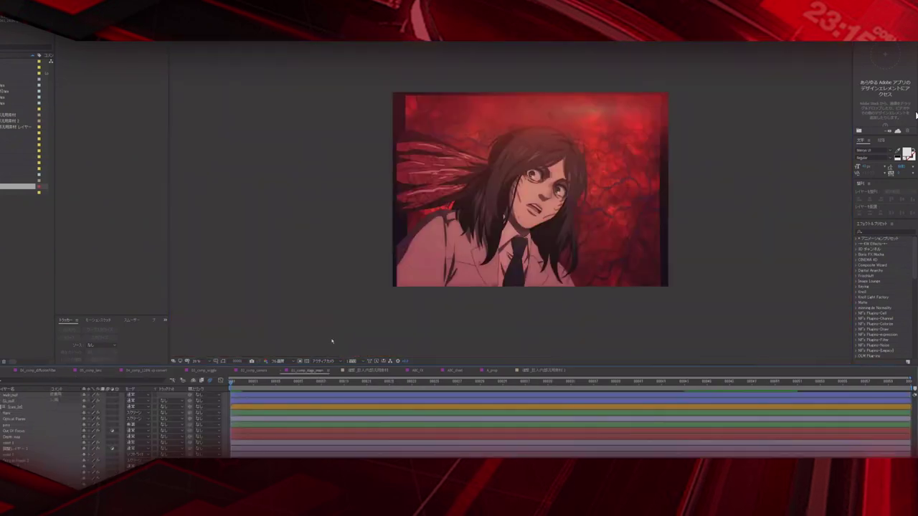
{"action": "scroll", "coordinate": [475, 220], "scroll_direction": "up", "scroll_amount": 8}
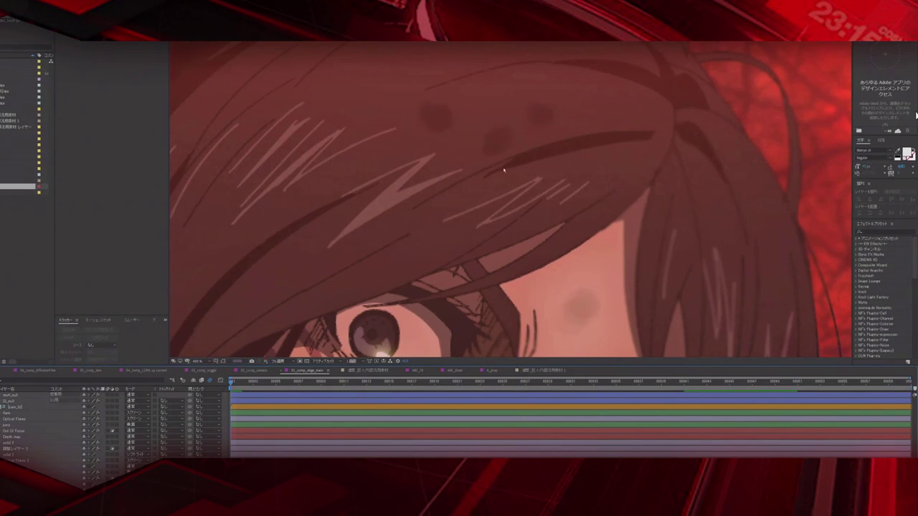
{"action": "scroll", "coordinate": [502, 172], "scroll_direction": "down", "scroll_amount": 4}
{"action": "middle_click_drag", "start_coordinate": [508, 175], "coordinate": [517, 152]}
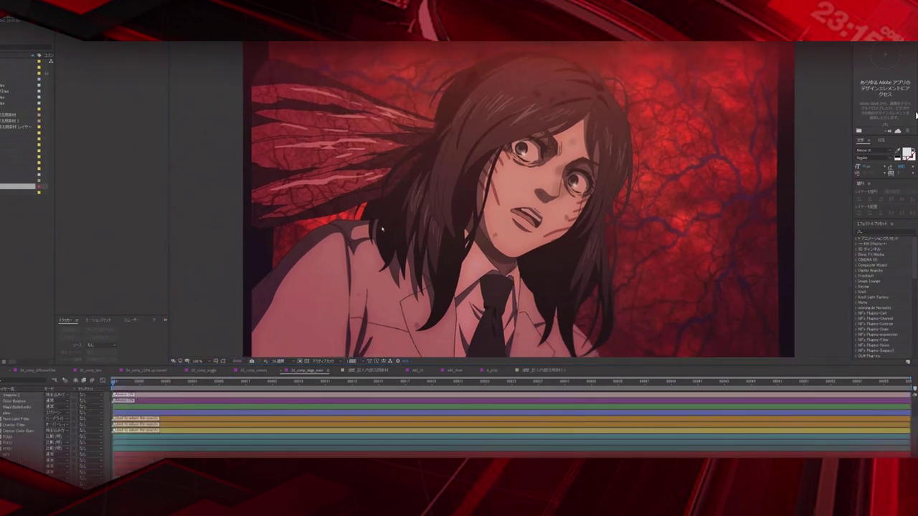
{"action": "scroll", "coordinate": [383, 233], "scroll_direction": "up", "scroll_amount": 2}
{"action": "scroll", "coordinate": [349, 282], "scroll_direction": "down", "scroll_amount": 5}
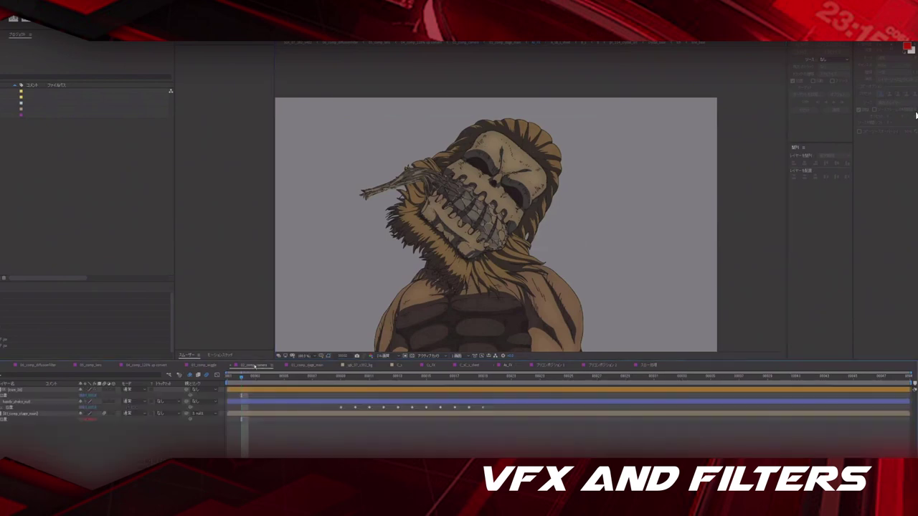
- Open the main stage composition of the shot with the masked Titan
{"action": "left_click", "coordinate": [304, 366]}
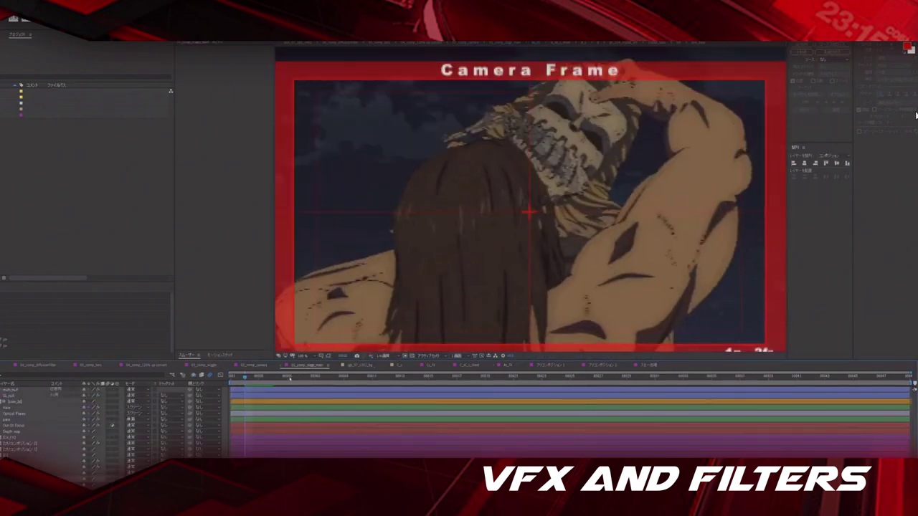